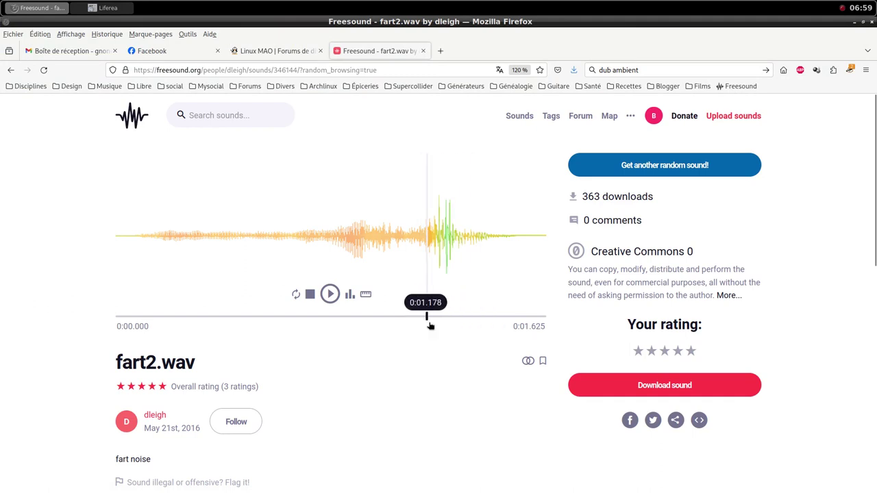
- Download the fart2.wav sound from its Freesound page into the i-011 project's samples folder
scroll(441, 362, down, 2)
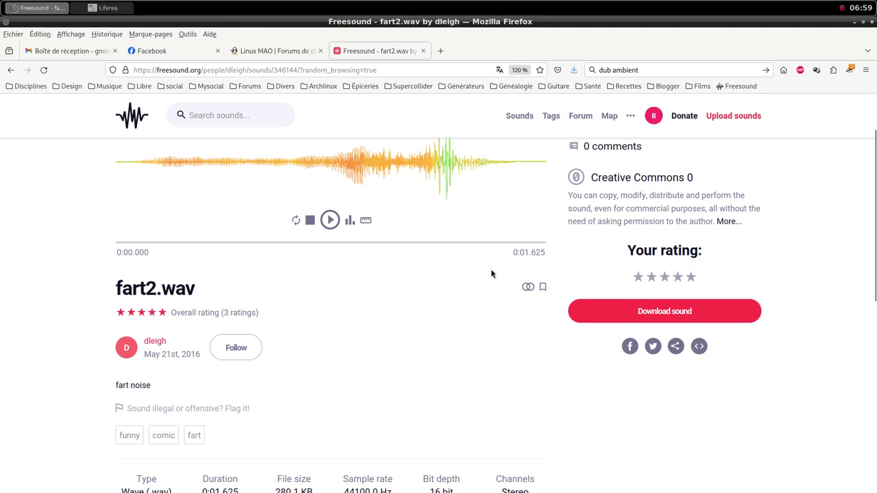
scroll(491, 270, up, 2)
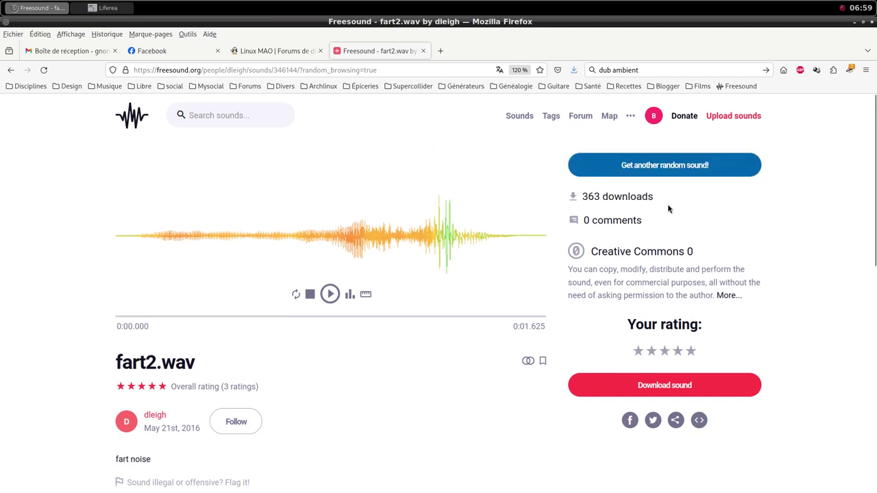
click(664, 386)
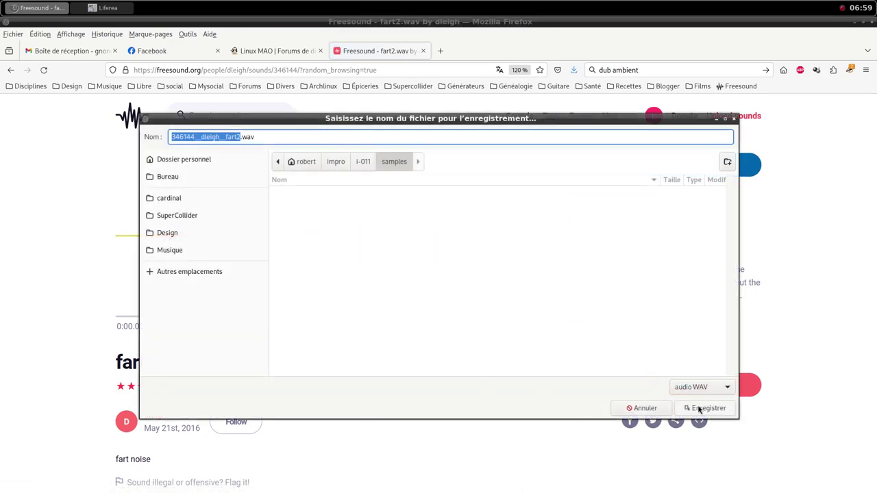
click(699, 409)
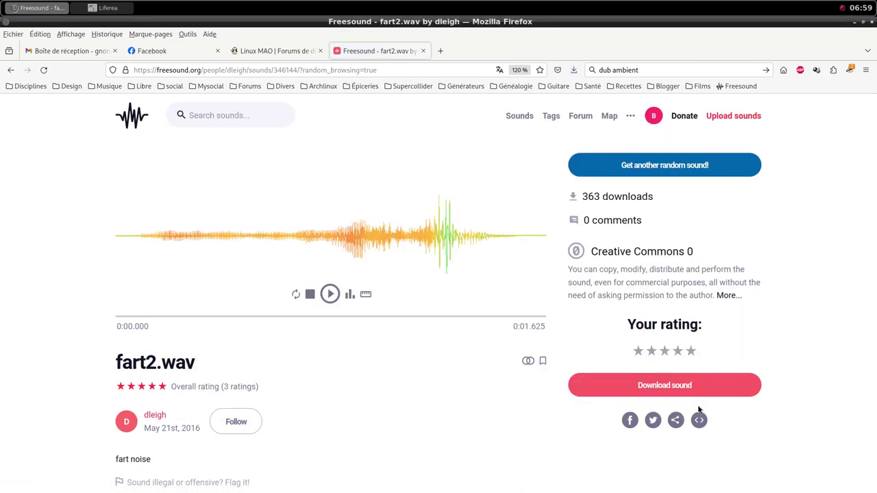
- Switch to Qtractor and start a new track named Track 1 with the MIDI type
middle_click(421, 6)
click(439, 121)
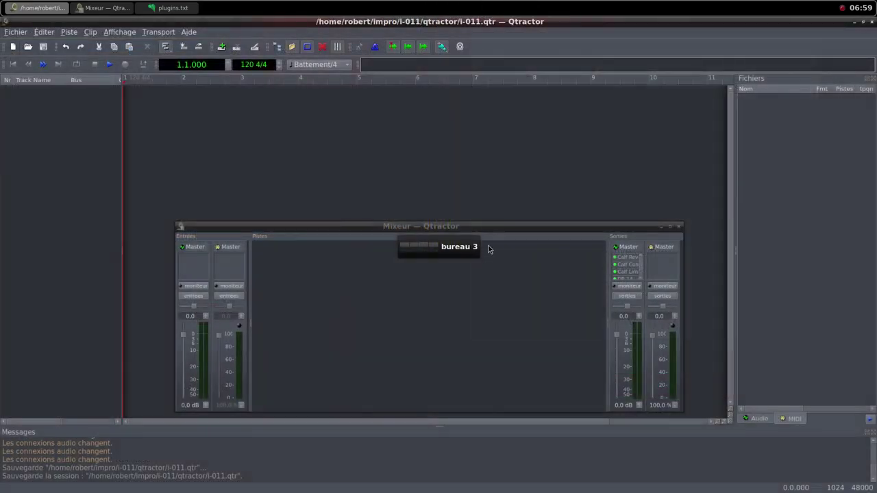
right_click(409, 293)
click(430, 296)
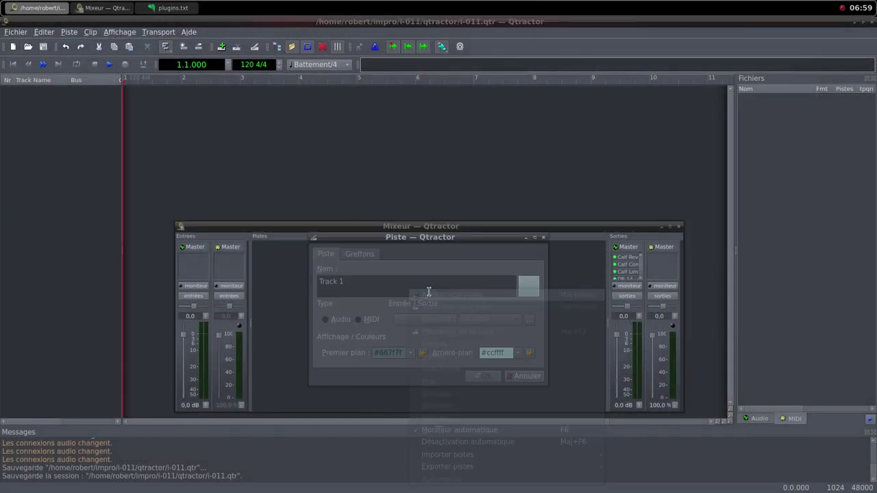
click(361, 319)
- Find the LV2 sampler plugin samplv1 by searching for "sam" and add it to the new track
click(360, 255)
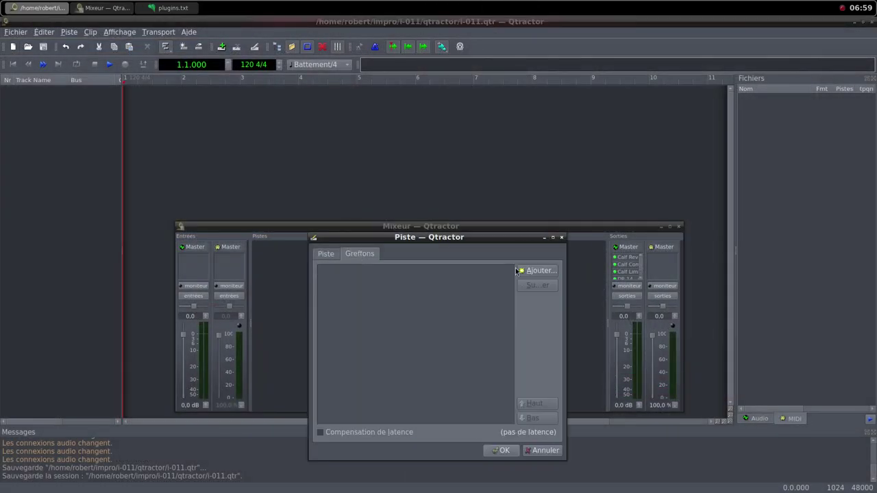
click(537, 271)
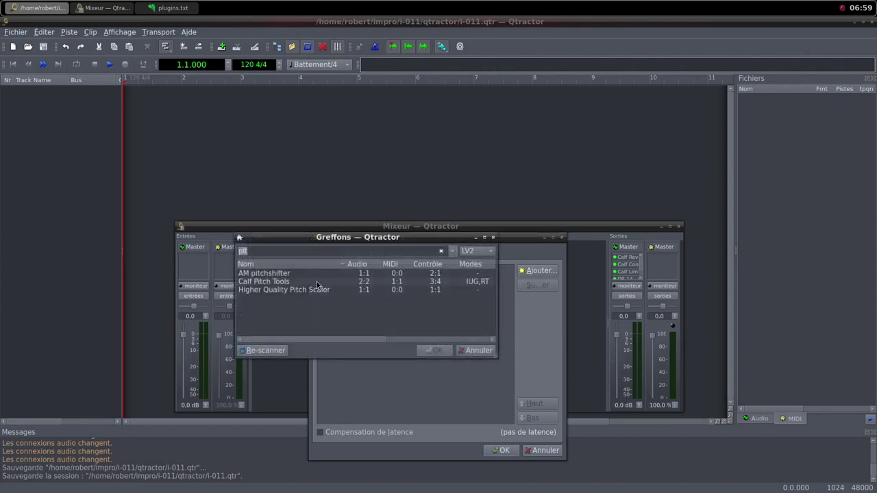
text(sam)
scroll(310, 298, down, 2)
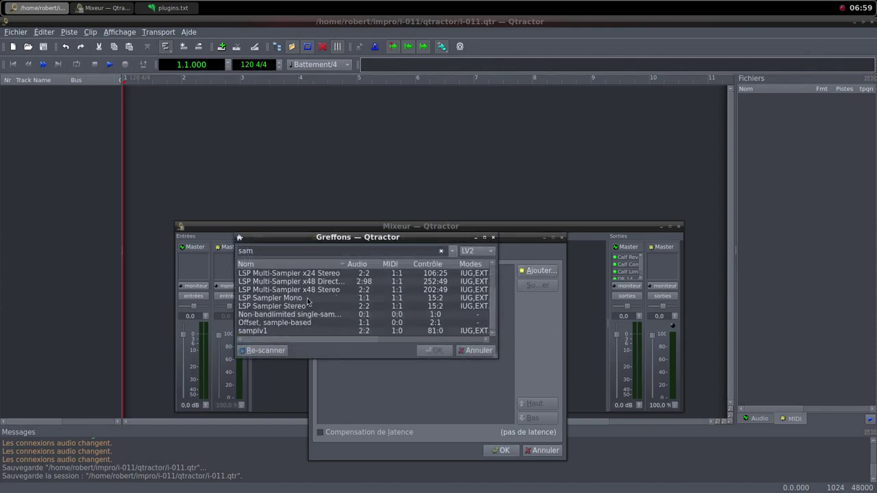
double_click(292, 331)
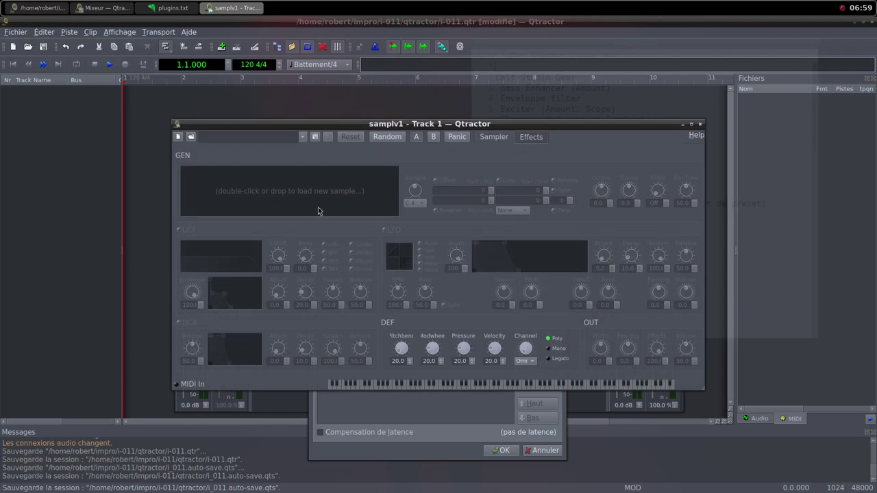
- Load the downloaded fart2.wav file as the sample in samplv1
double_click(312, 202)
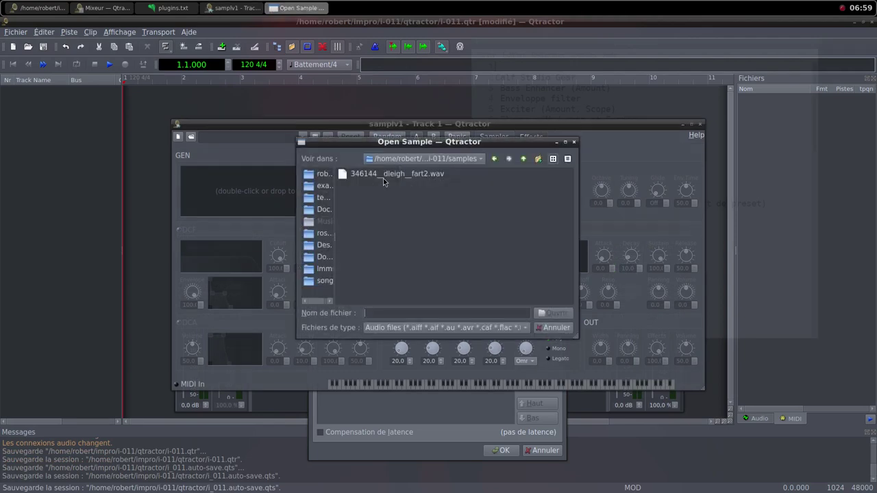
click(384, 180)
click(554, 313)
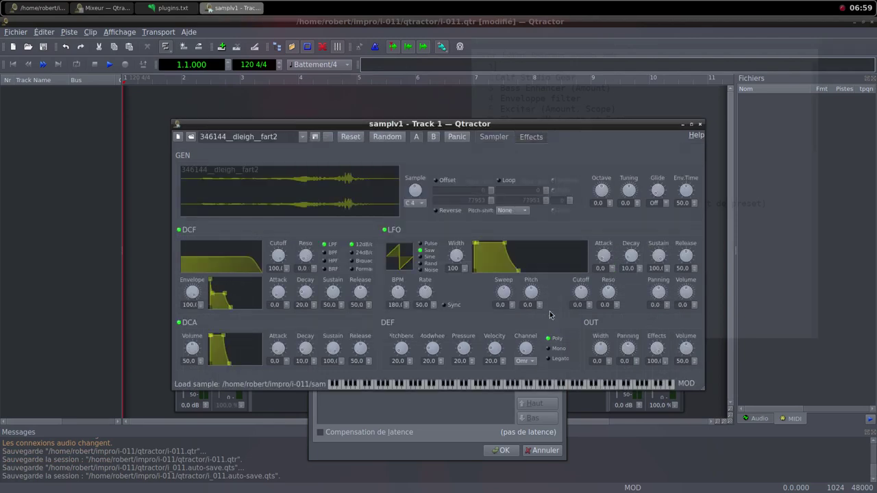
- Set samplv1's DCA volume to 100, adjust its output volume, and close the plugin window
click(196, 350)
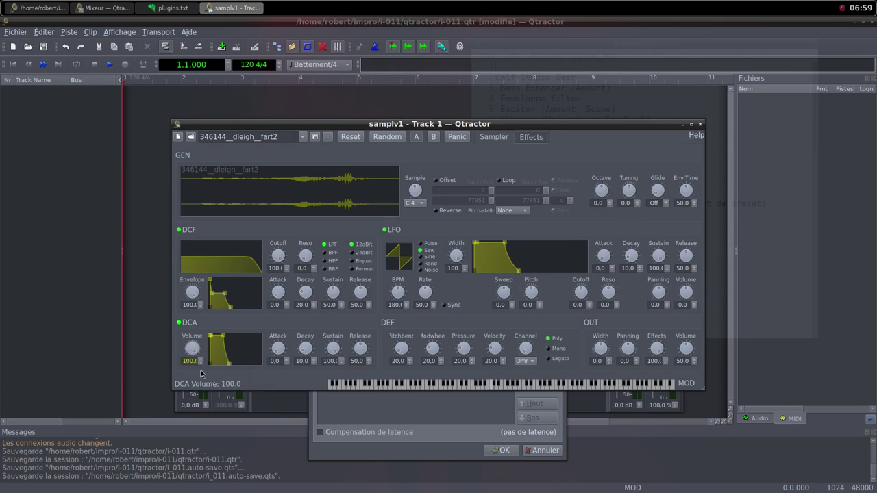
drag(690, 350, 694, 372)
click(700, 125)
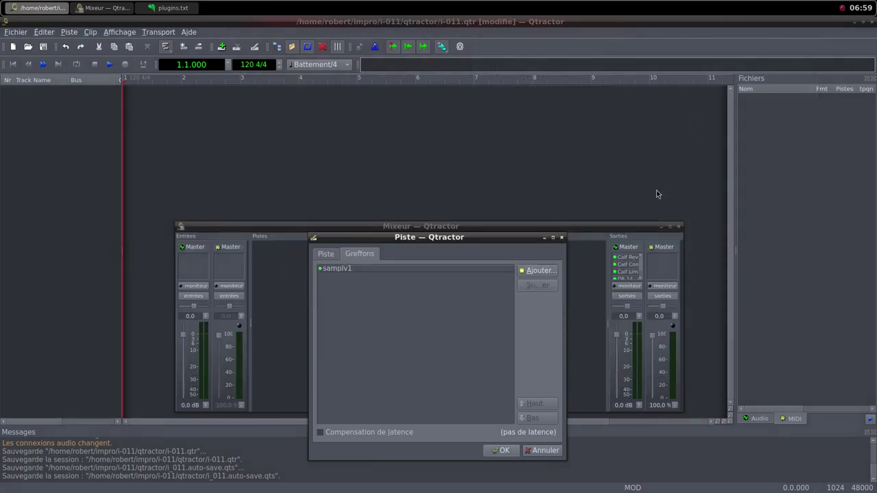
- Add the Simple amplifier plugin after samplv1 and confirm the creation of the track
click(531, 274)
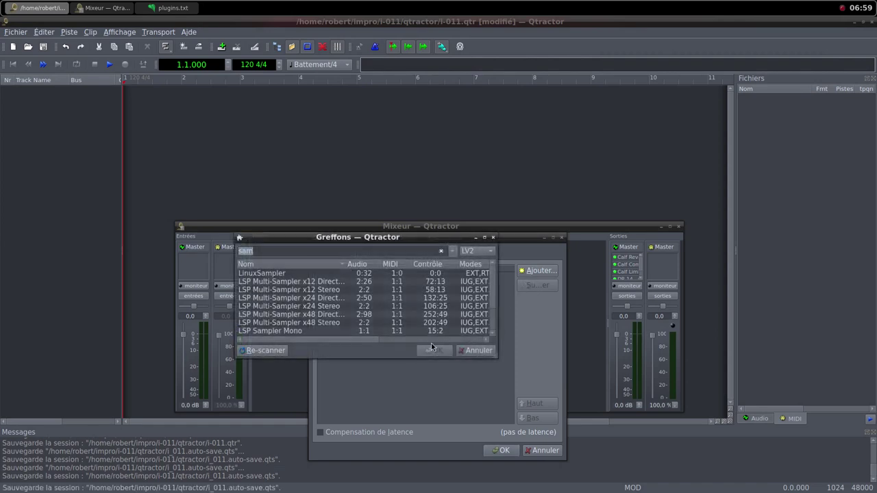
text(sim)
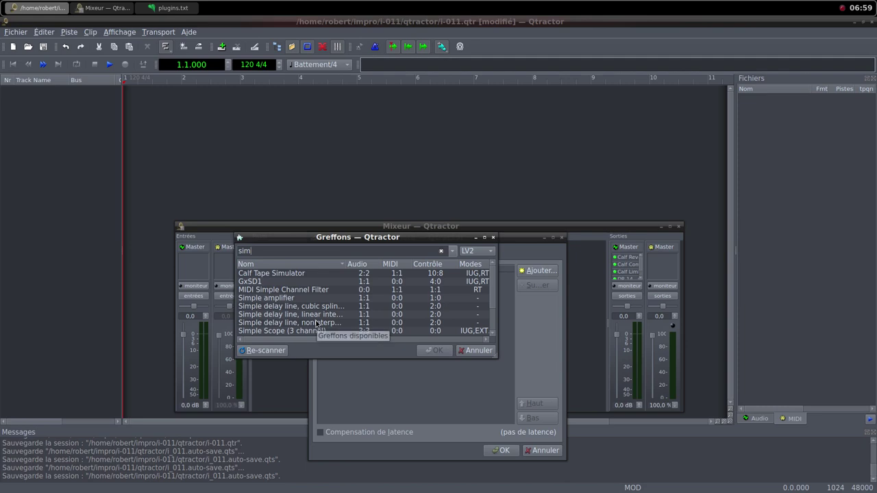
double_click(291, 299)
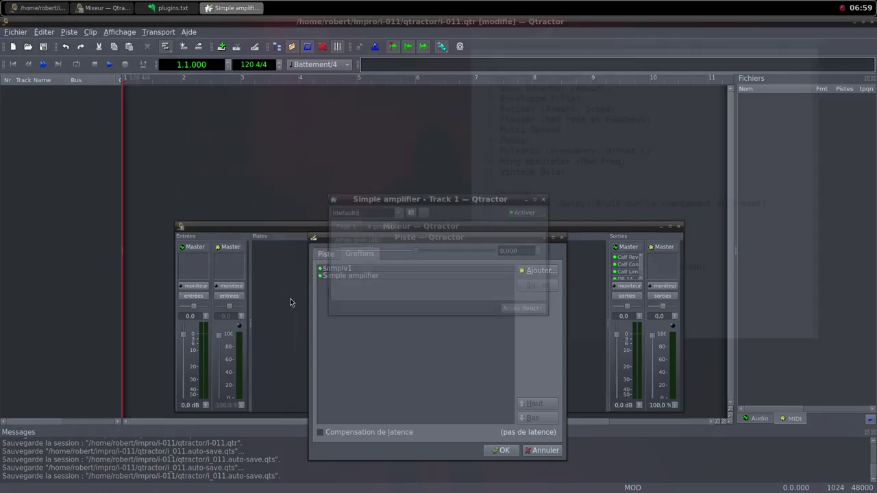
click(542, 200)
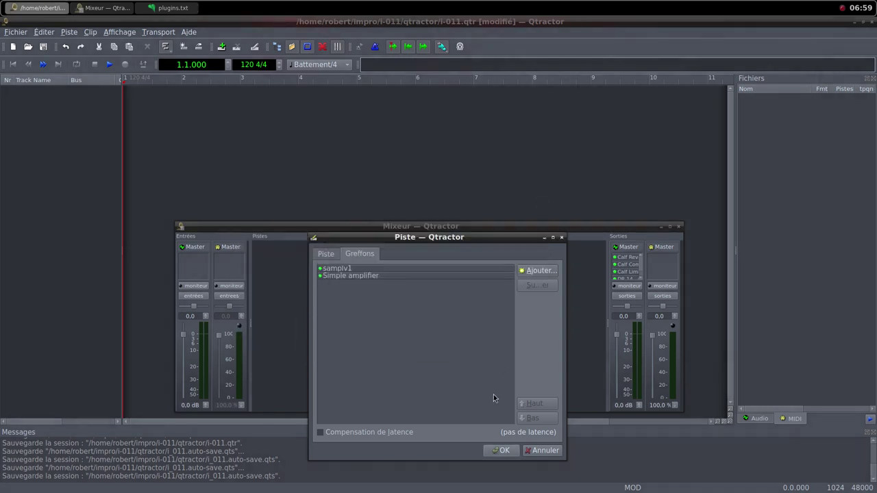
click(500, 450)
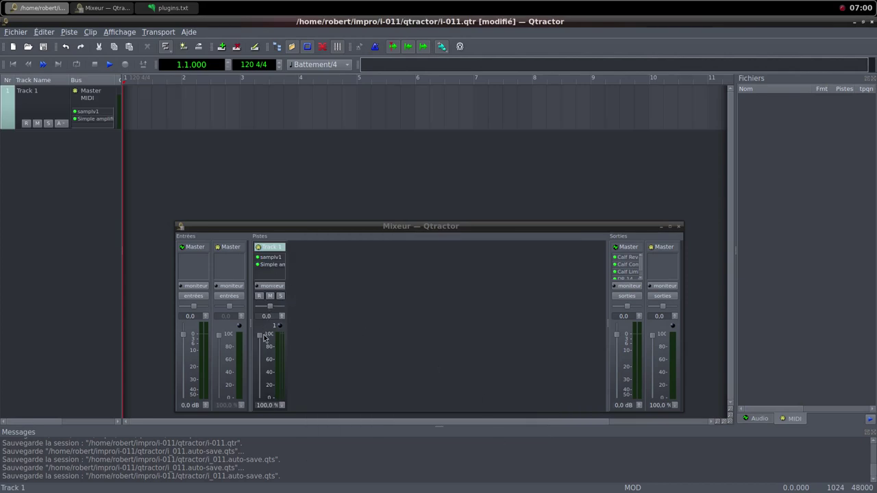
- Lower Track 1's mixer fader to 0 % and create a new MIDI clip at bar 1 of the track
drag(263, 340, 262, 408)
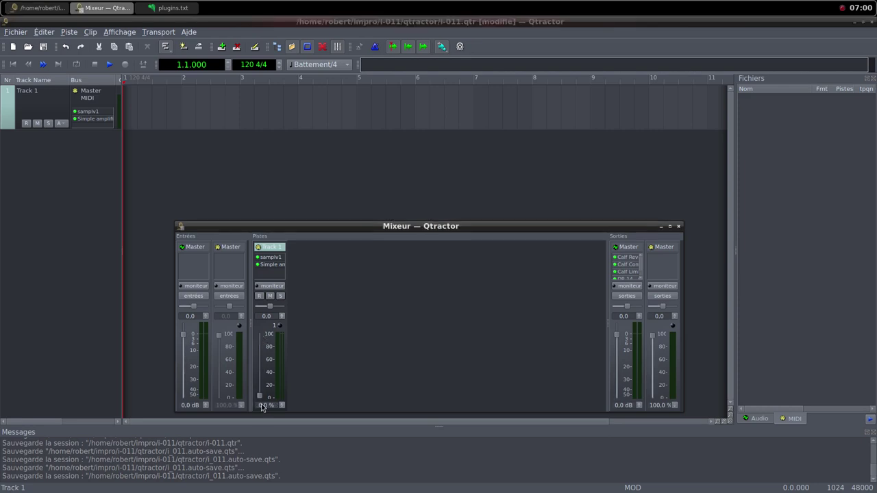
right_click(138, 105)
mouse_move(226, 267)
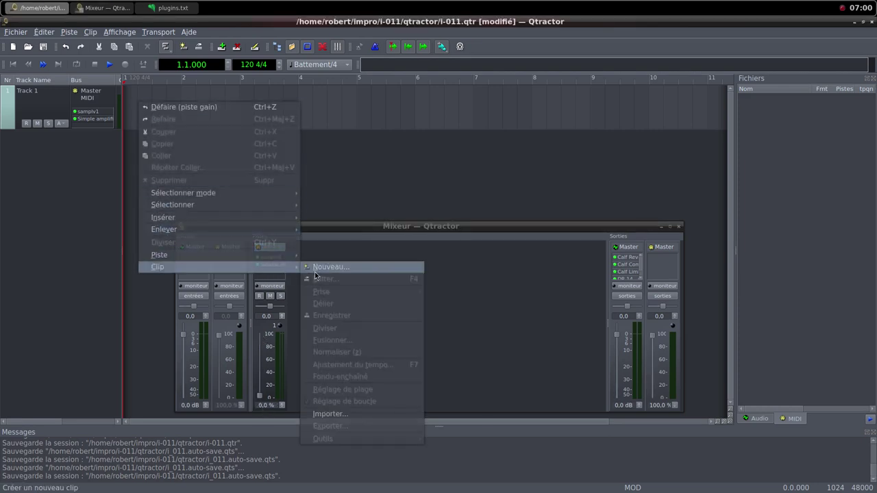
click(316, 267)
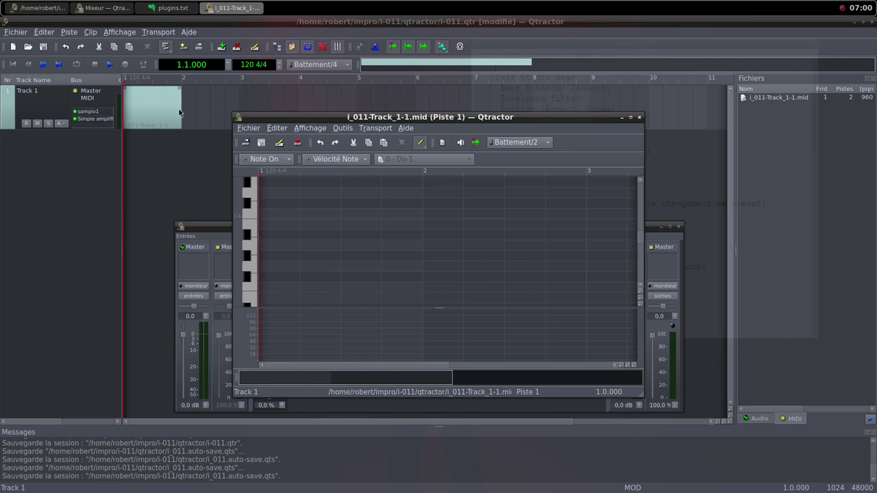
- Extend the Track 1 clip to four bars and set the loop range to the clip
drag(179, 113, 357, 136)
right_click(292, 125)
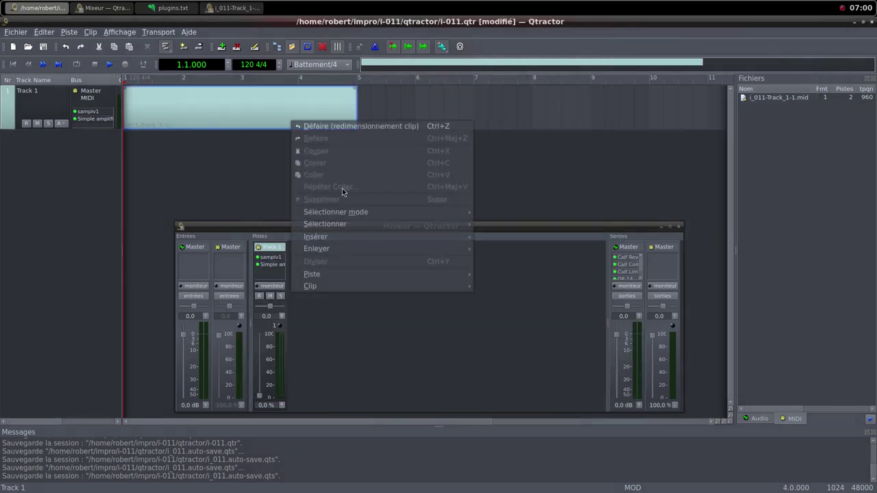
mouse_move(378, 284)
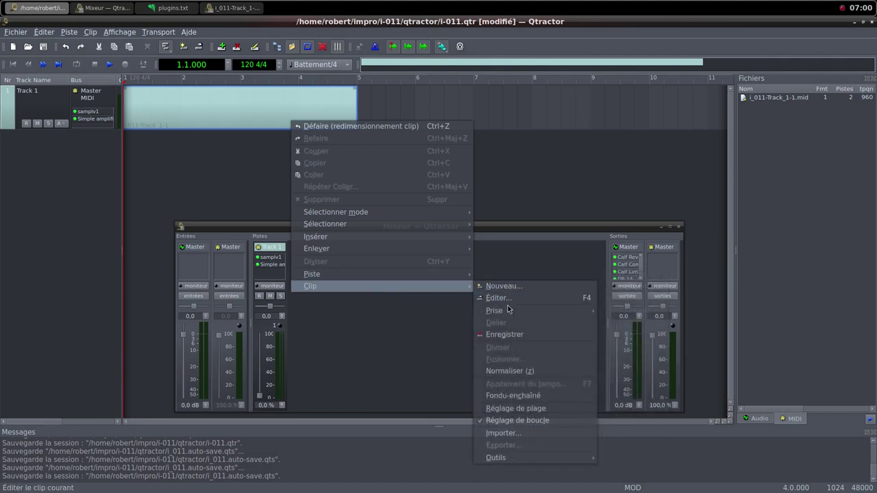
click(527, 420)
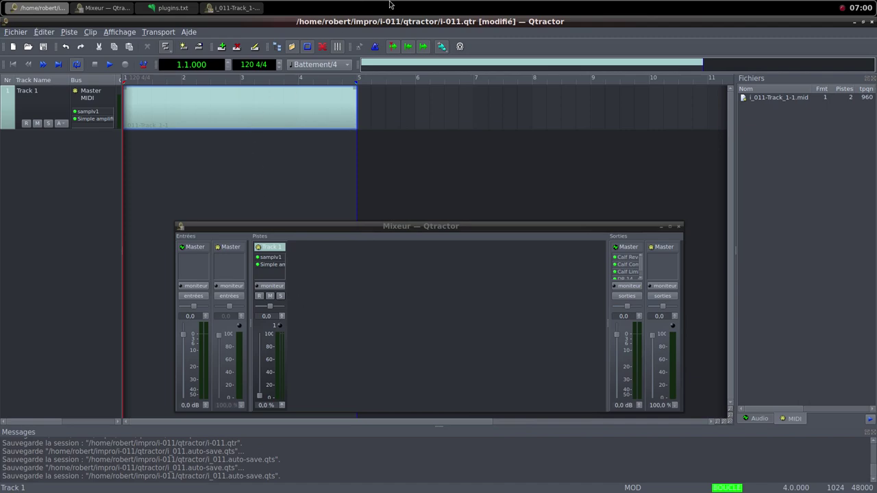
- Switch to Firefox to check the length of fart2.wav on its Freesound page, and return to Qtractor
middle_click(415, 10)
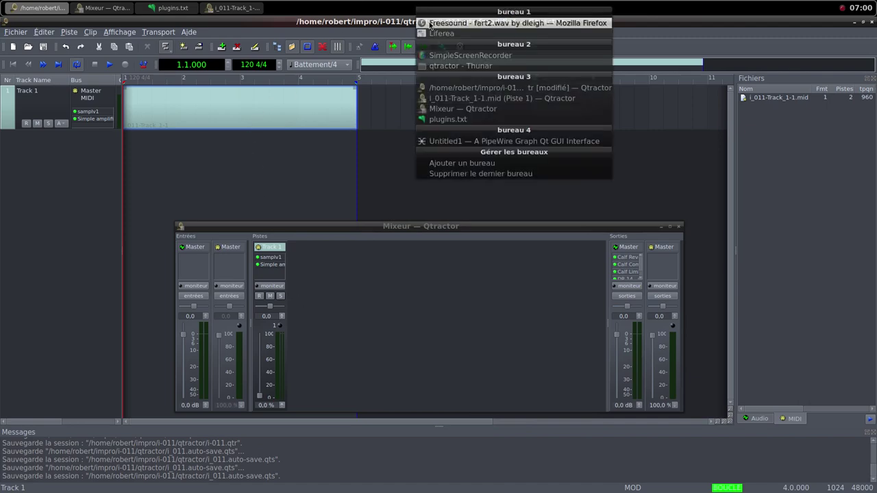
click(466, 22)
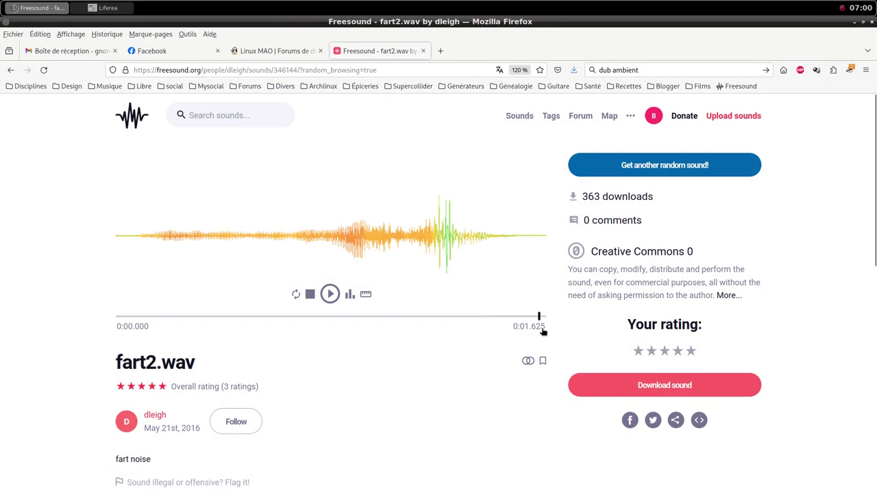
middle_click(436, 4)
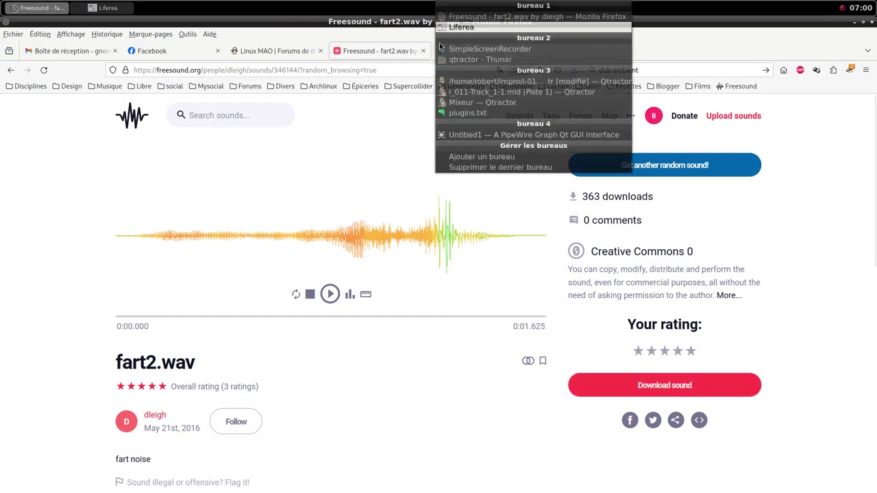
click(453, 83)
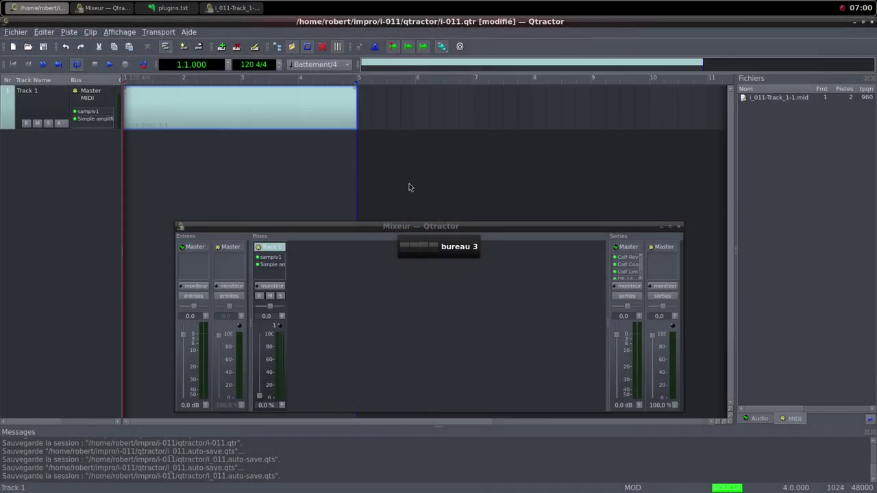
- Fill the clip's four bars with one-beat notes alternating between C4 and C#4, and close the MIDI editor
double_click(241, 109)
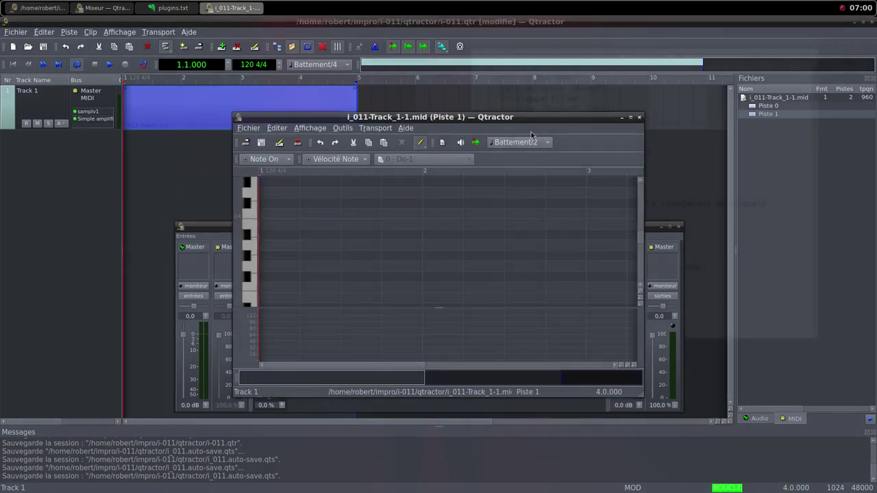
click(630, 118)
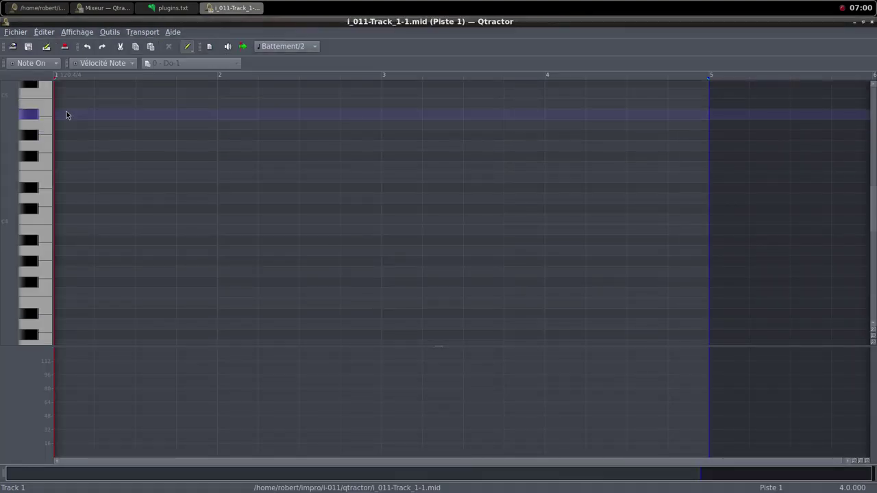
mouse_move(64, 219)
mouse_down()
mouse_move(107, 210)
mouse_move(175, 219)
mouse_move(198, 209)
mouse_move(255, 218)
mouse_move(291, 208)
mouse_move(421, 218)
mouse_move(443, 207)
mouse_move(482, 219)
mouse_move(542, 209)
mouse_move(685, 220)
mouse_move(664, 218)
mouse_up()
drag(672, 208, 689, 209)
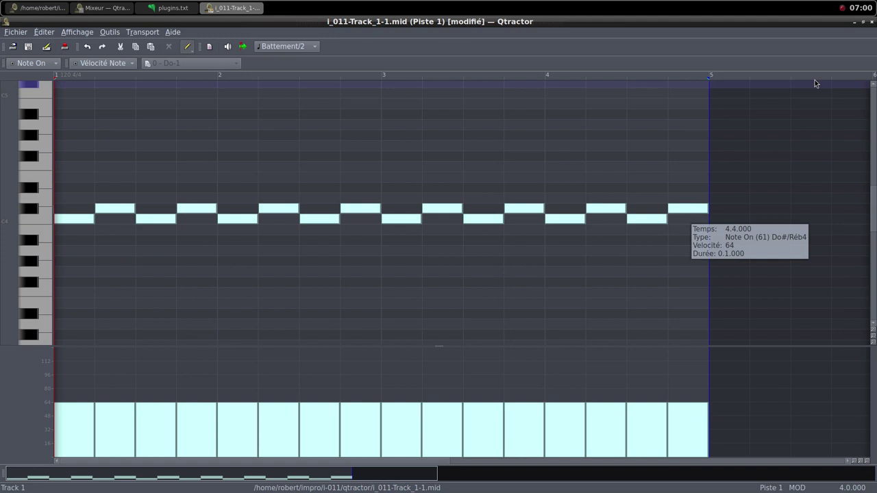
click(864, 23)
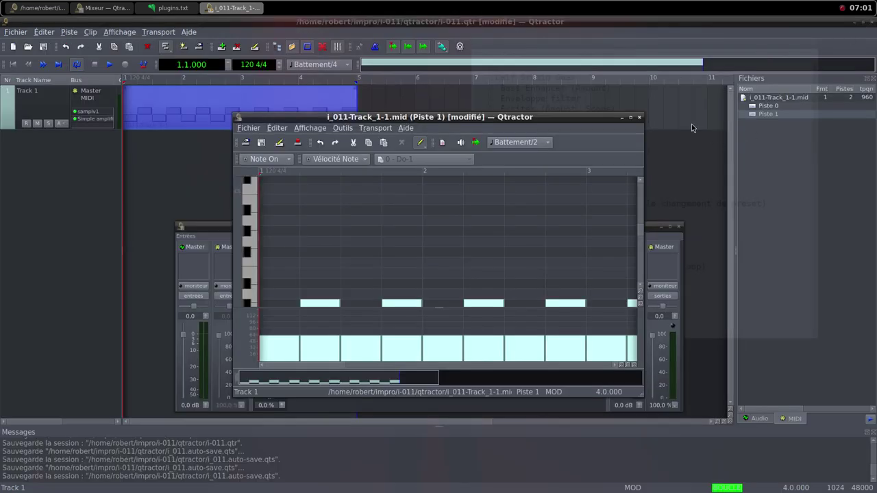
click(641, 116)
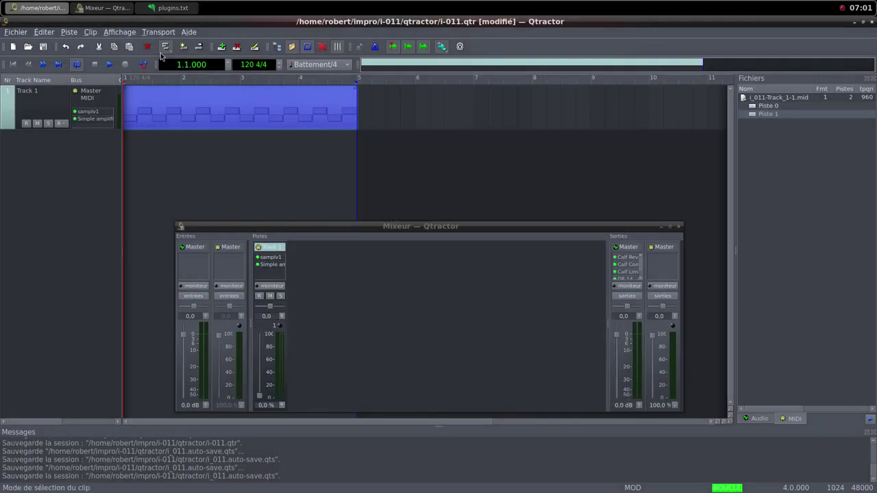
- Start looped playback of the clip from bar 1
click(106, 65)
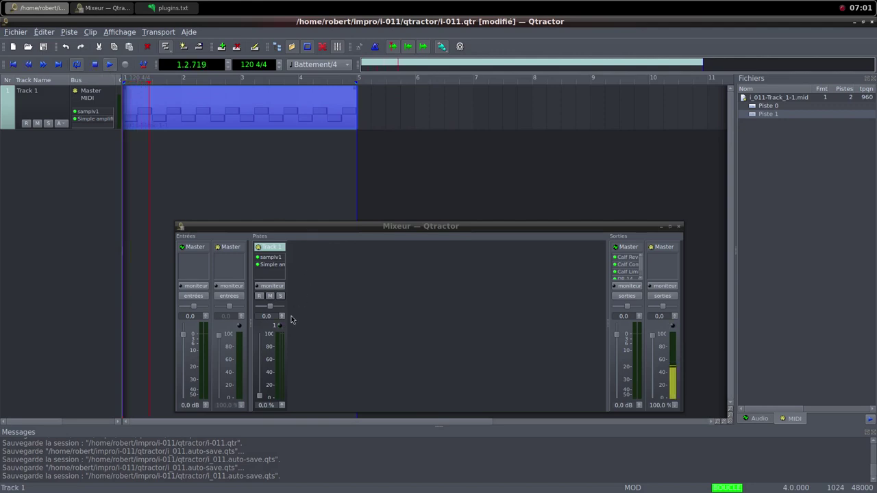
- Raise Track 1's volume to 100 % in the mixer and its Simple amplifier gain to about 22.6 dB
drag(261, 397, 259, 334)
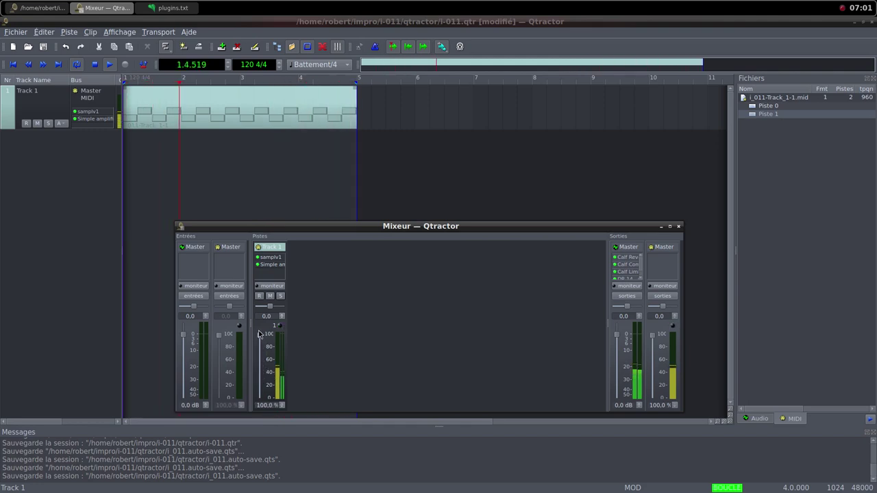
double_click(271, 265)
drag(417, 251, 442, 259)
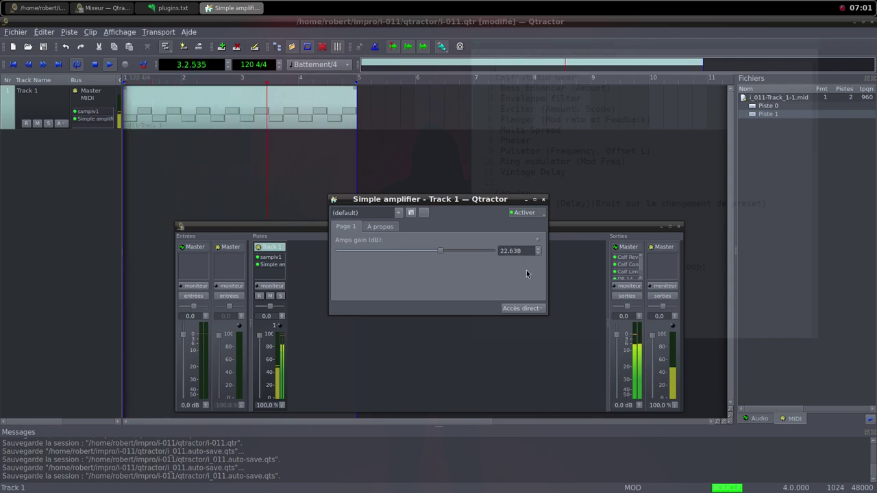
click(543, 200)
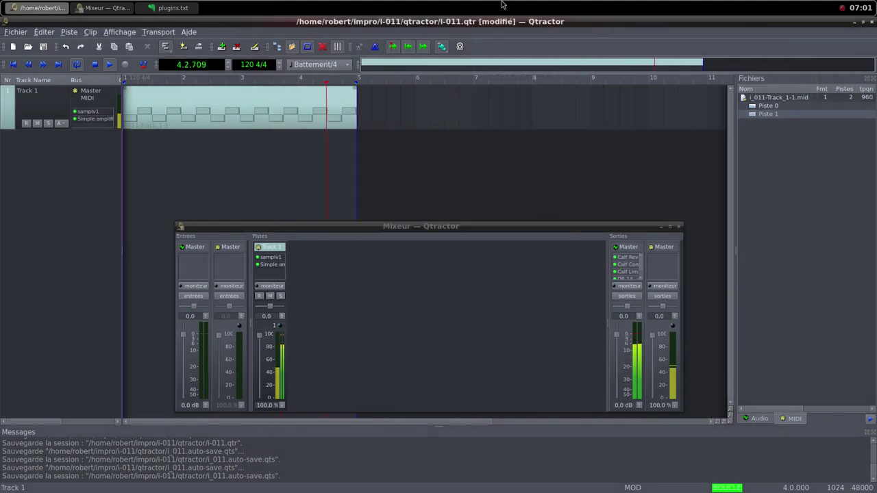
- Switch to Firefox, fetch another random Freesound sound and save Sub frequency noises.wav in the i-011 samples folder
middle_click(505, 8)
click(511, 16)
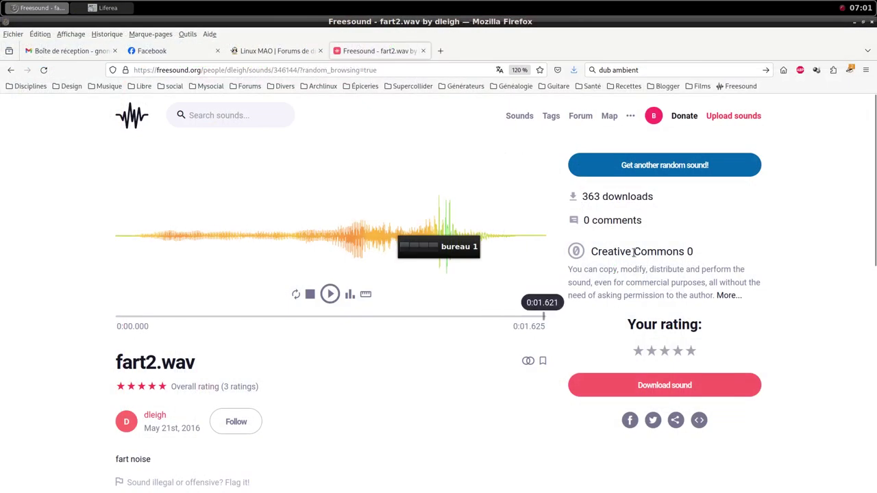
click(639, 168)
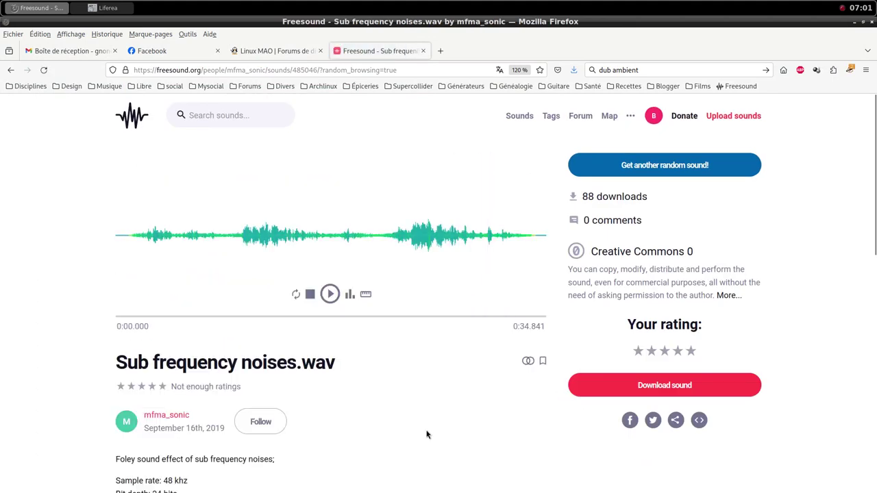
scroll(426, 434, down, 2)
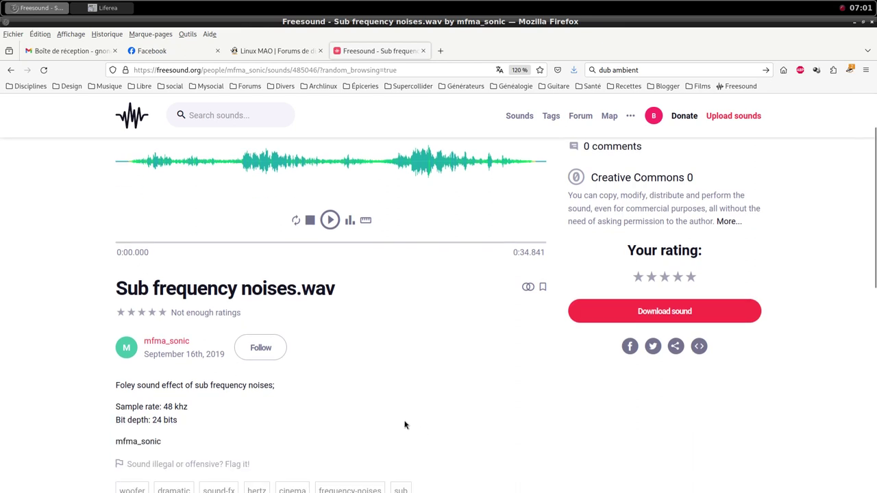
scroll(434, 421, down, 2)
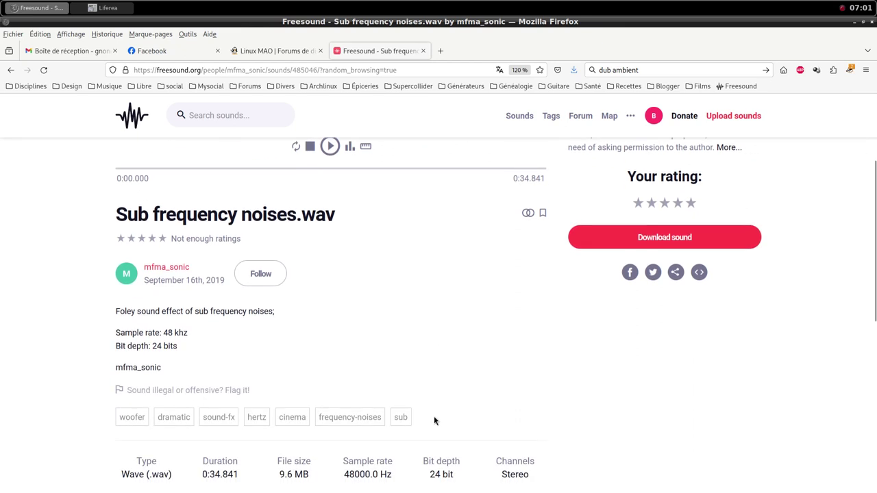
scroll(584, 362, up, 4)
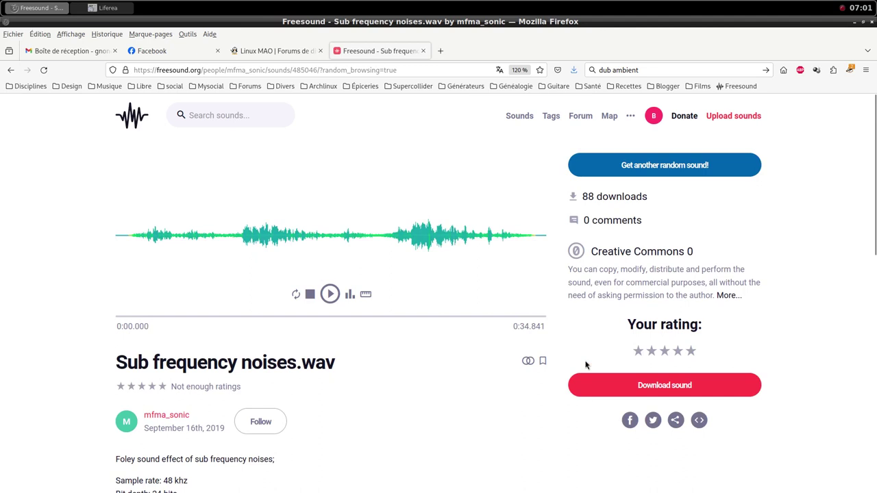
click(657, 387)
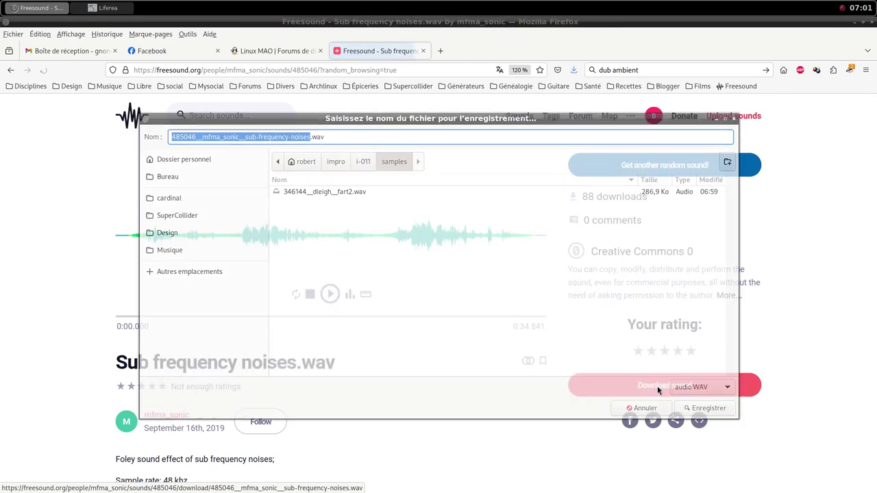
click(694, 408)
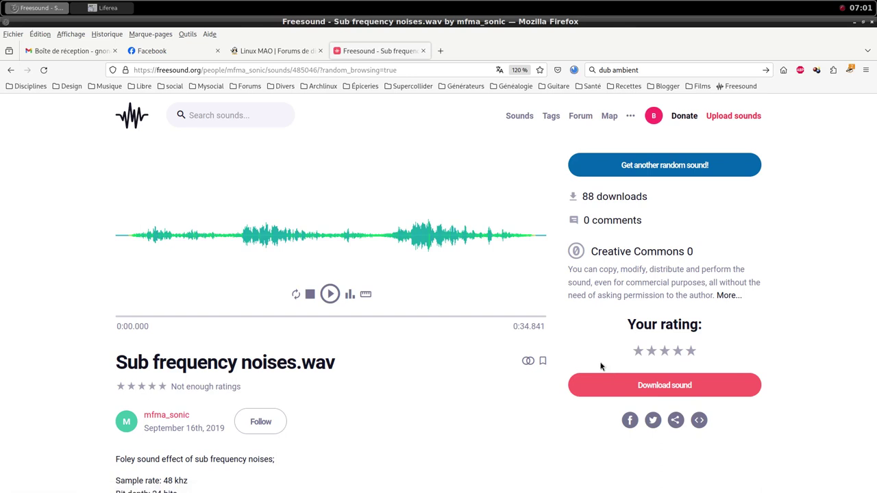
- Switch to Thunar and delete the sub-frequency-noises WAV file from the i-011 samples folder
middle_click(356, 5)
click(378, 59)
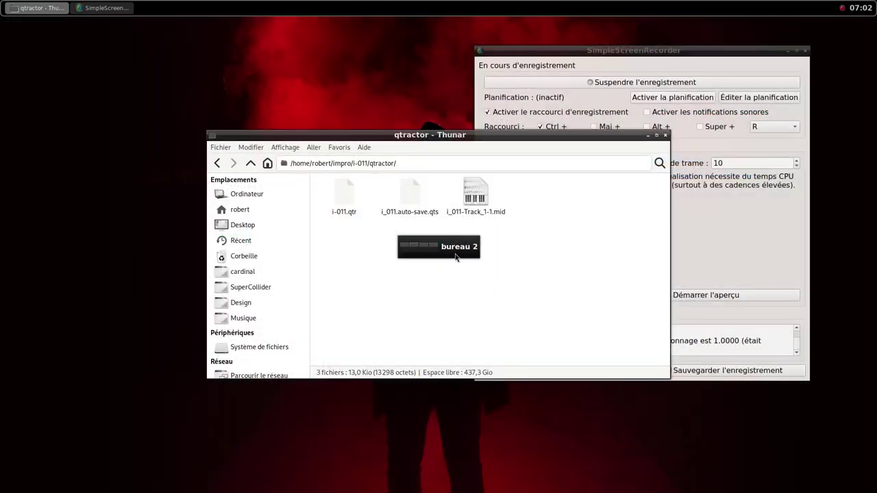
click(251, 164)
click(406, 195)
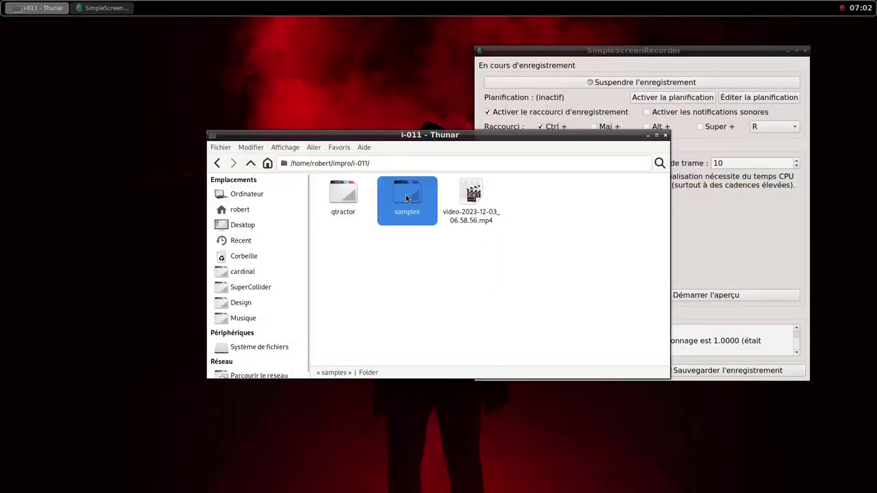
double_click(405, 194)
click(401, 196)
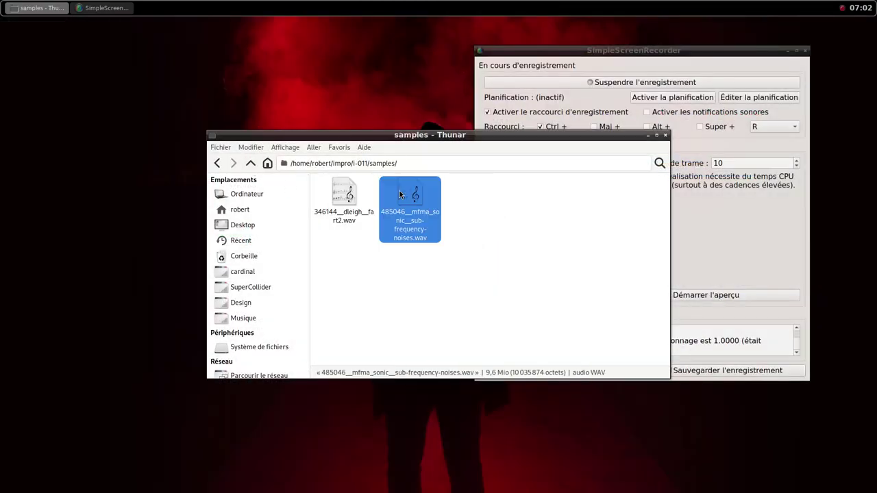
key(Delete)
- Return to Firefox, fetch another random Freesound sound and save speech-female_hpsModel_sines.wav in the samples folder
middle_click(414, 5)
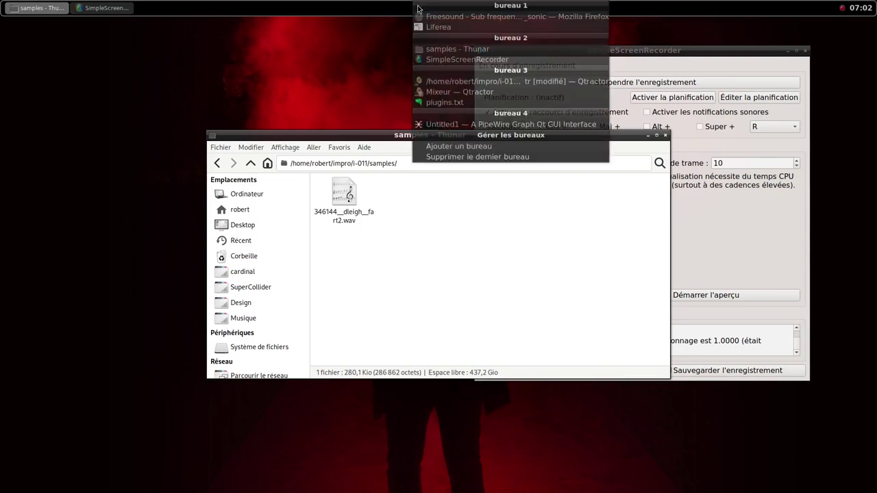
click(423, 16)
click(638, 170)
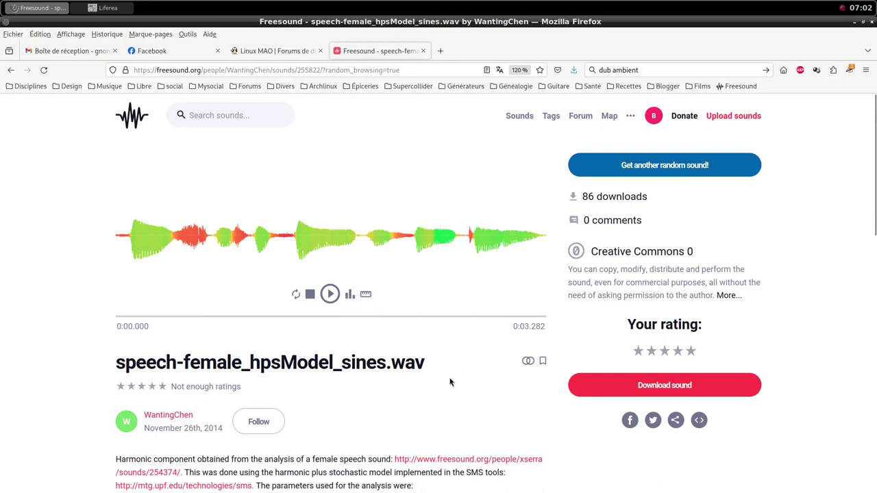
click(650, 388)
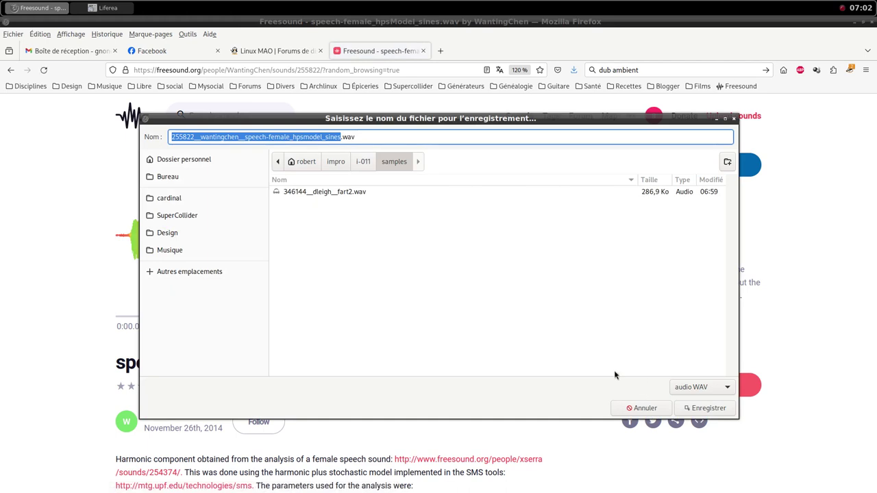
click(694, 406)
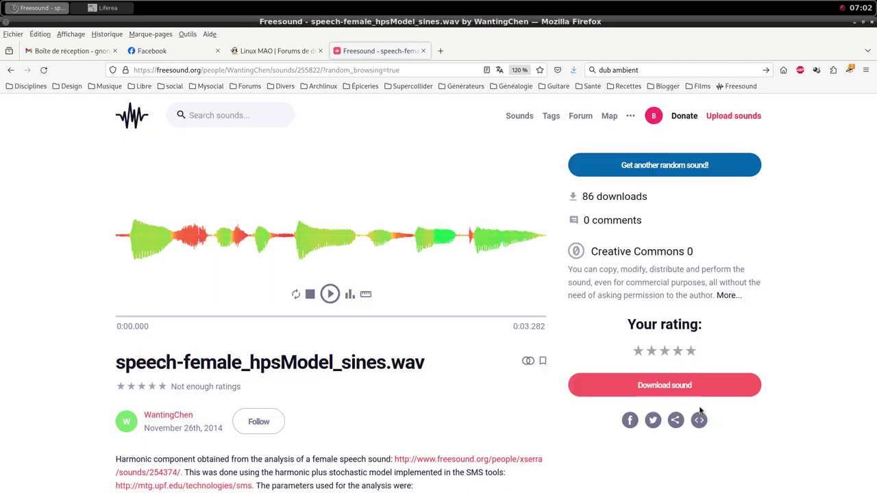
- Switch to Qtractor and start a new MIDI track, Track 2, with the samplv1 plugin inserted
click(445, 4)
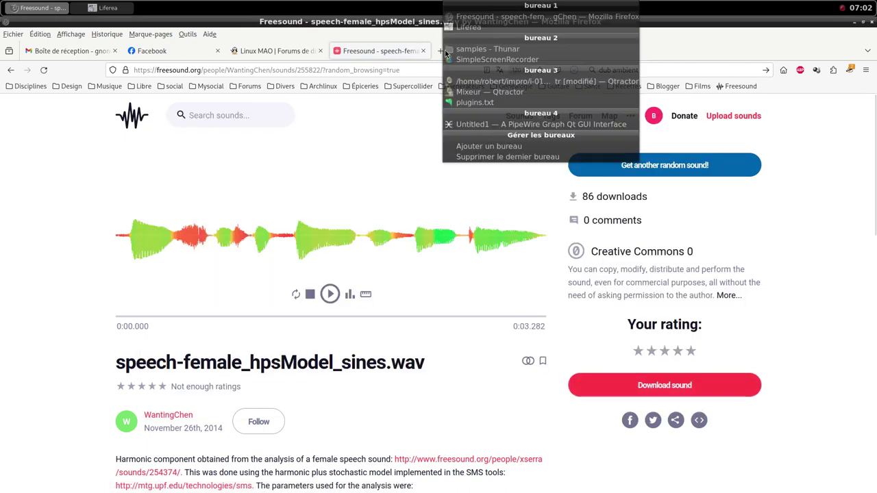
click(535, 80)
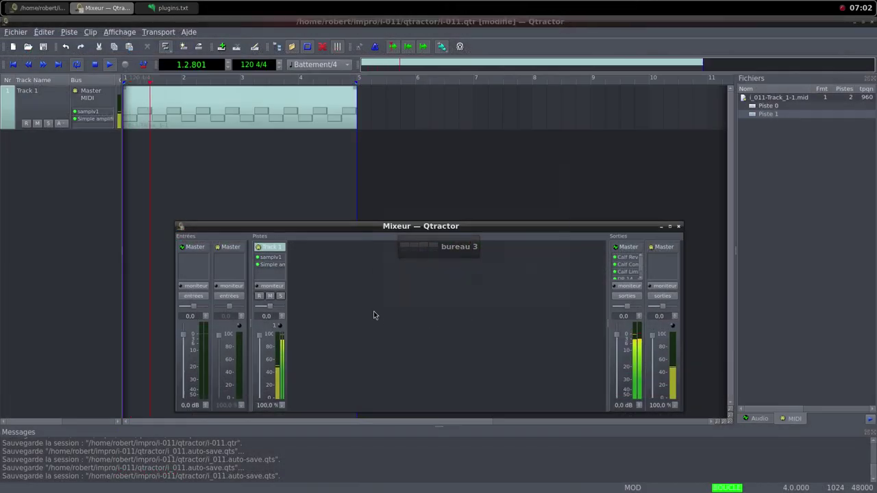
right_click(374, 311)
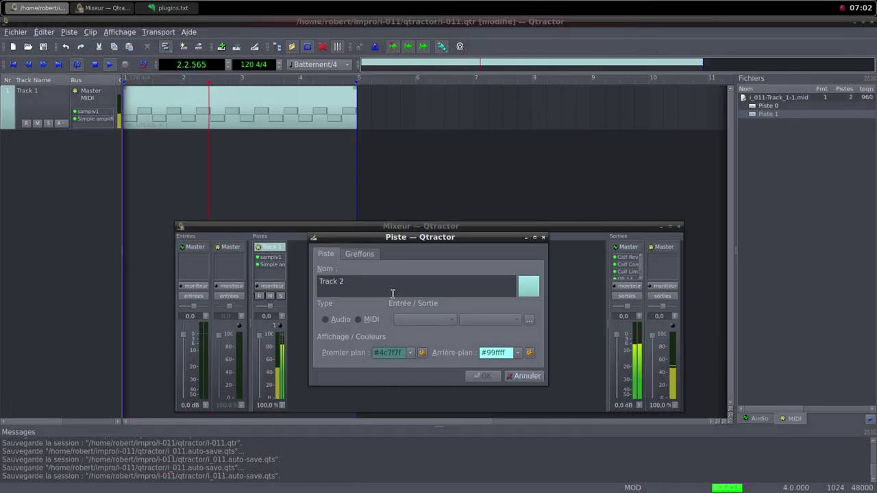
click(358, 320)
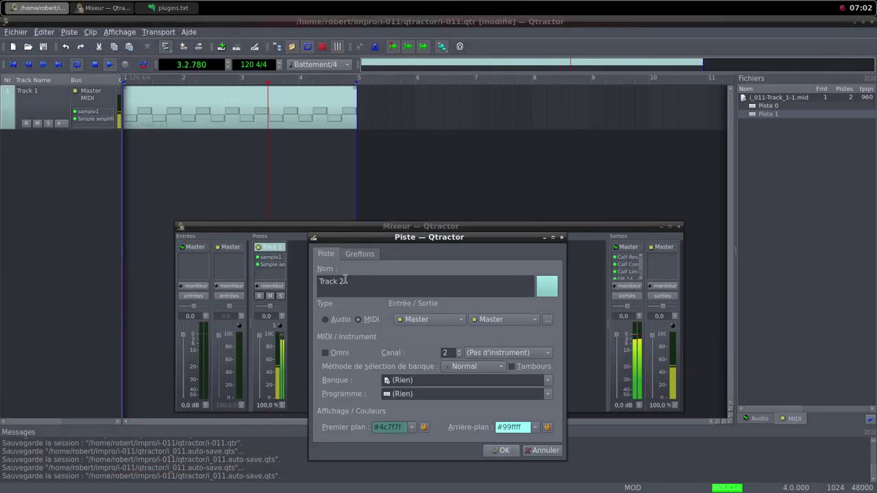
click(352, 256)
click(538, 269)
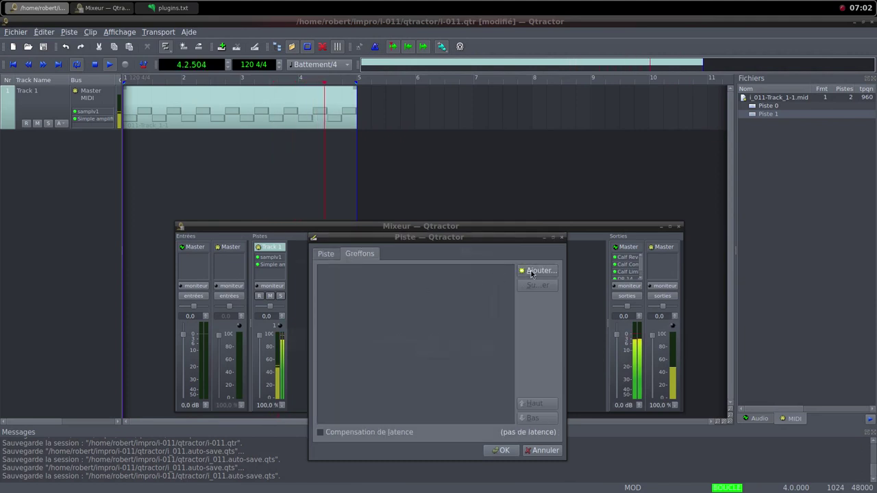
text(sam)
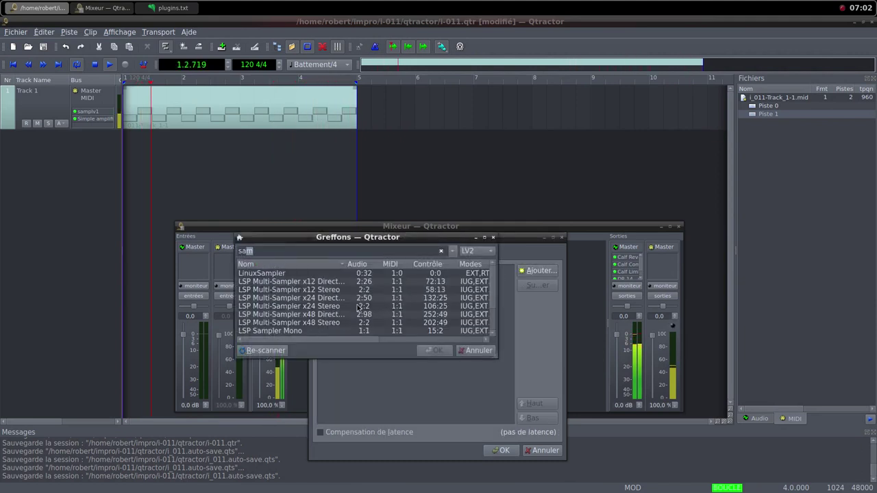
scroll(310, 325, down, 2)
double_click(279, 331)
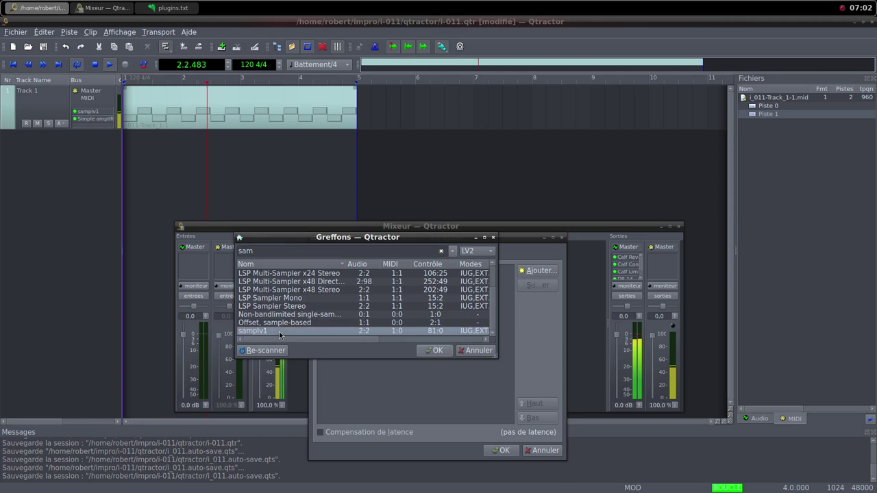
- Load the speech-female_hpsmodel_sines sample into Track 2's samplv1 and set the DCA and OUT volumes to 100
double_click(299, 202)
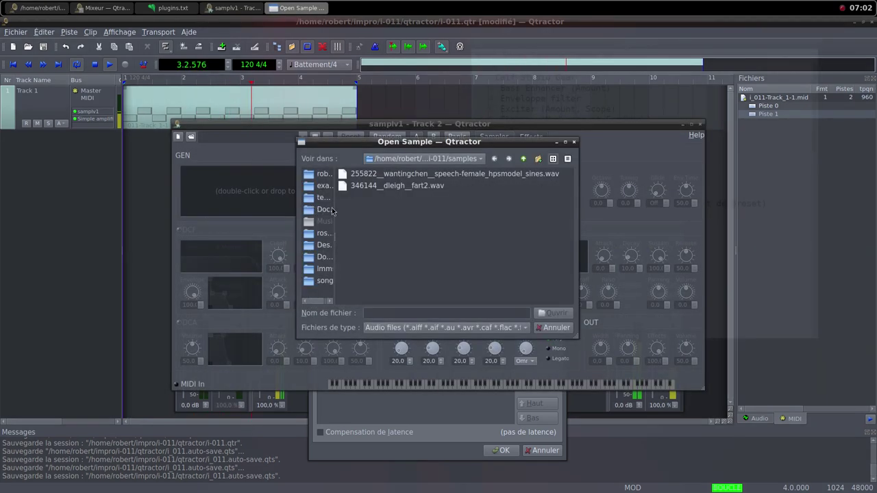
click(403, 175)
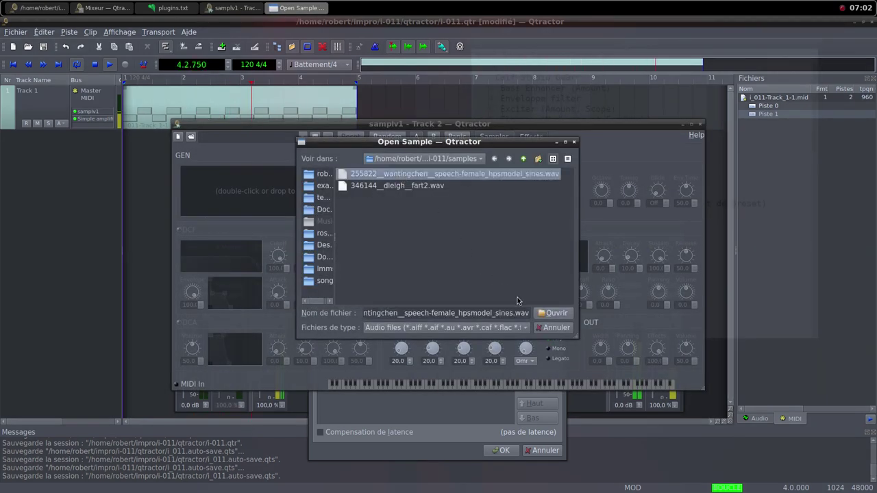
click(551, 313)
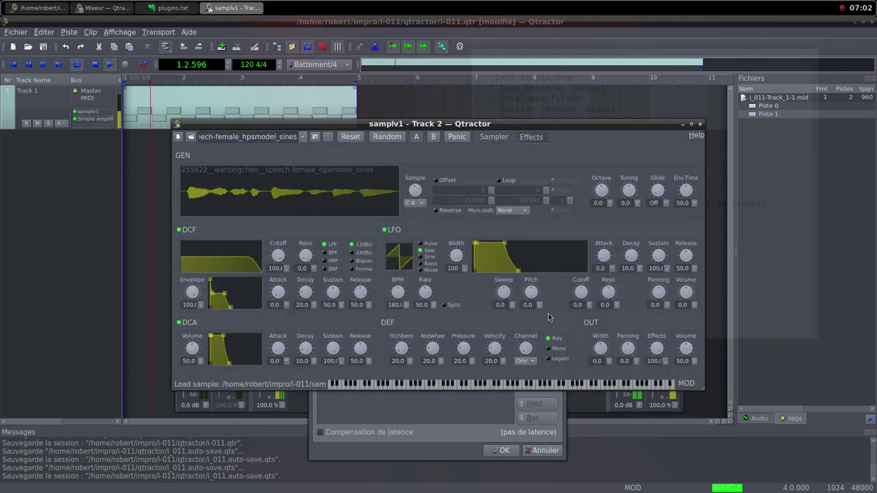
click(198, 352)
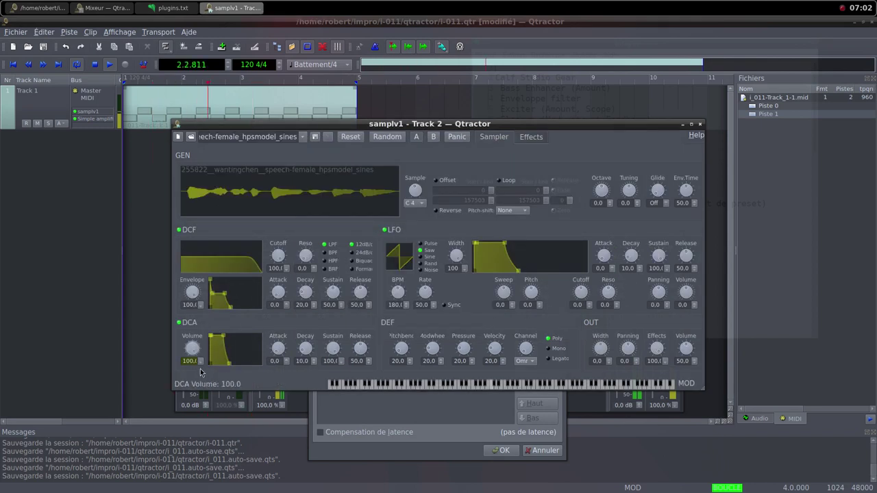
click(689, 352)
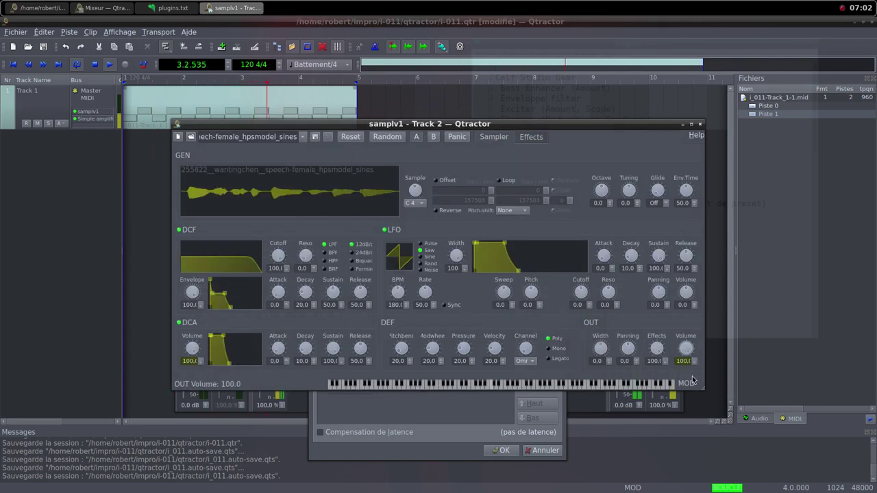
click(699, 125)
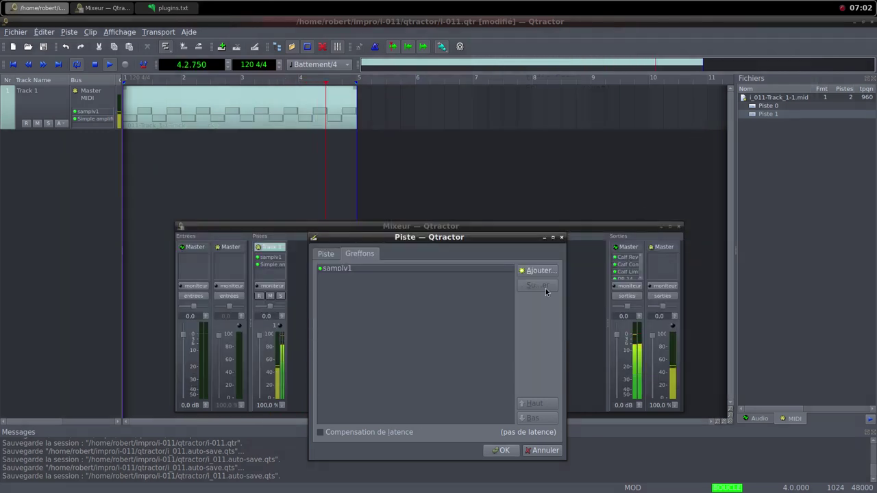
- Add the Simple amplifier plugin after samplv1 on Track 2 and create the track
click(538, 271)
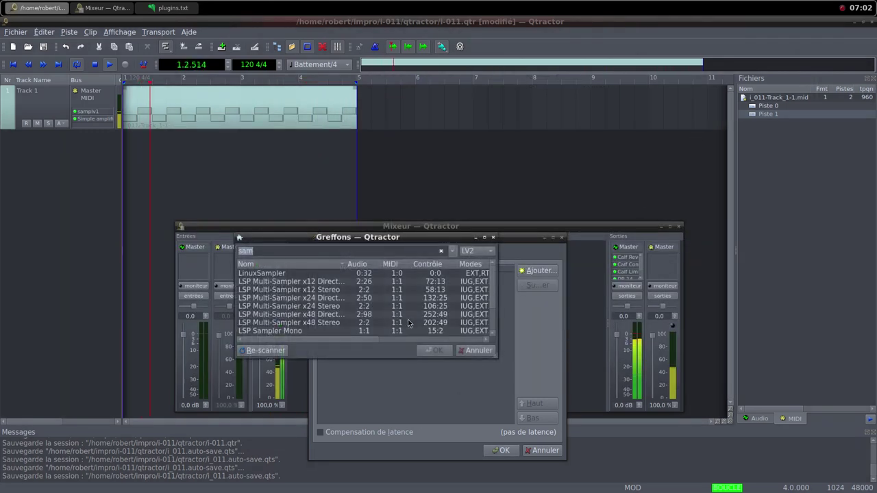
text(s)
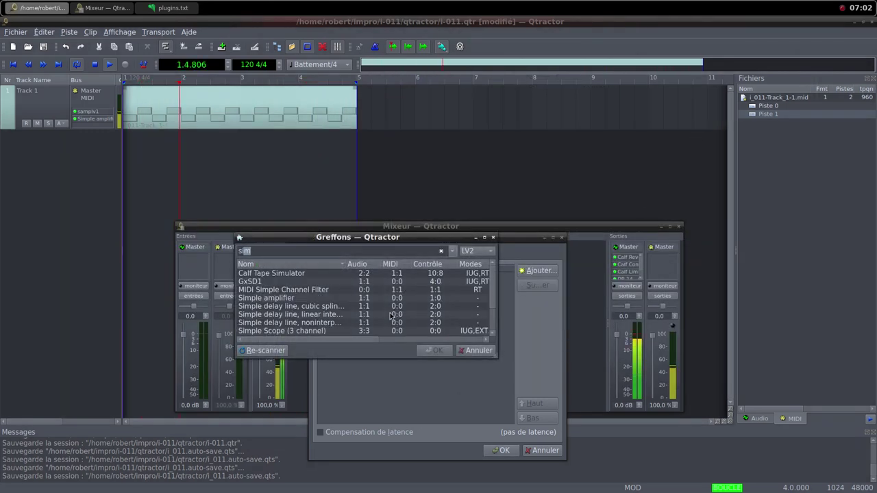
double_click(292, 299)
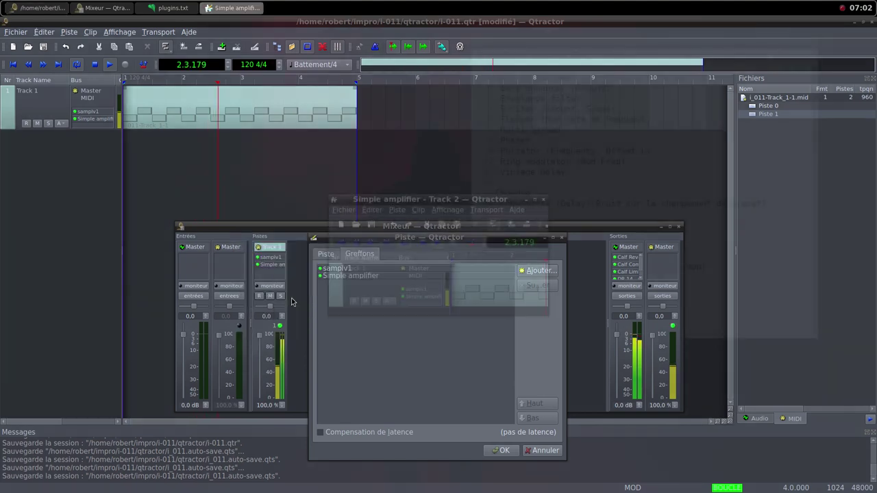
click(542, 200)
click(504, 450)
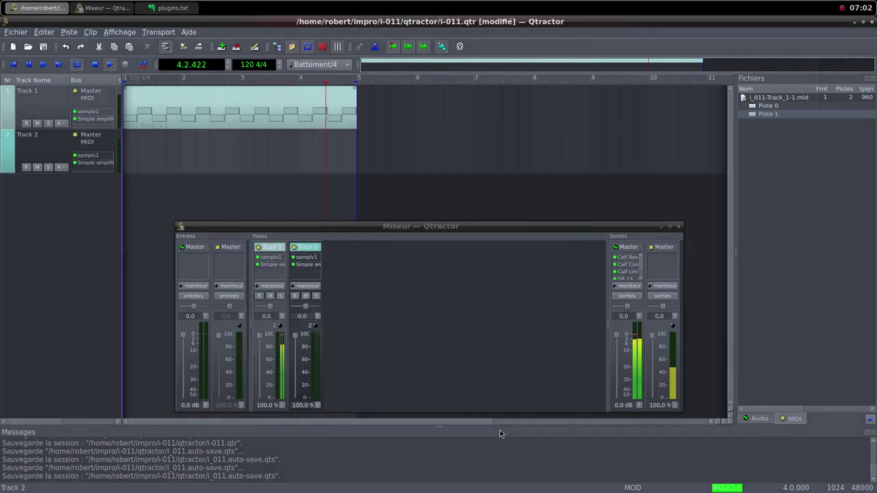
middle_click(458, 4)
click(469, 14)
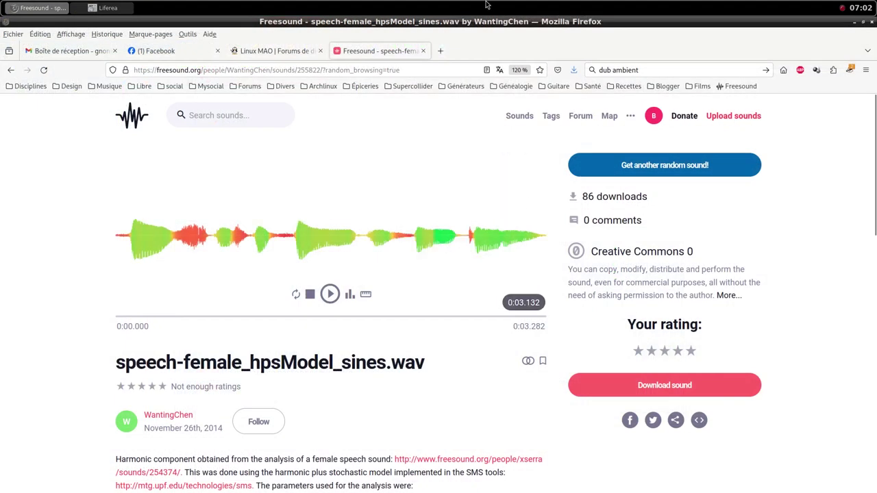
middle_click(485, 5)
click(490, 96)
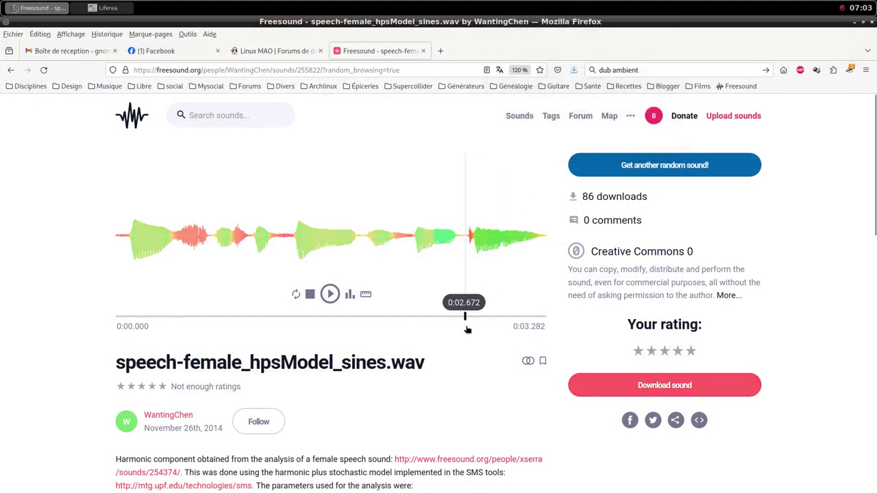
middle_click(450, 4)
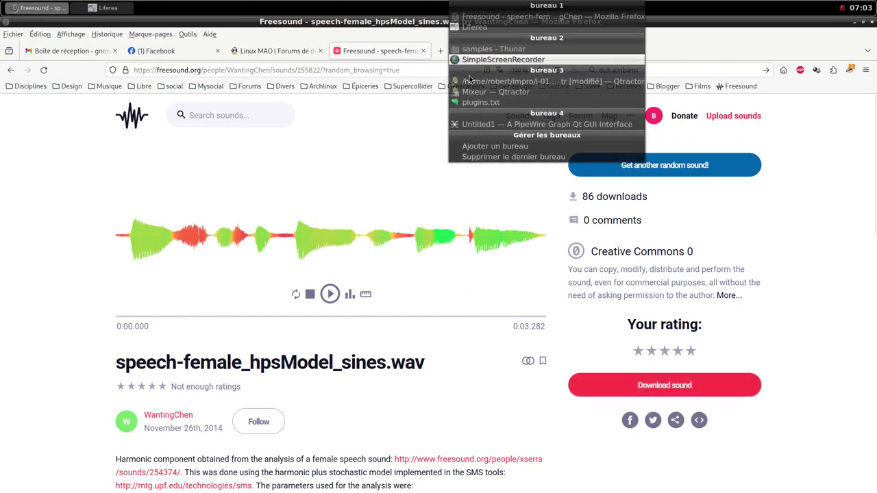
click(501, 81)
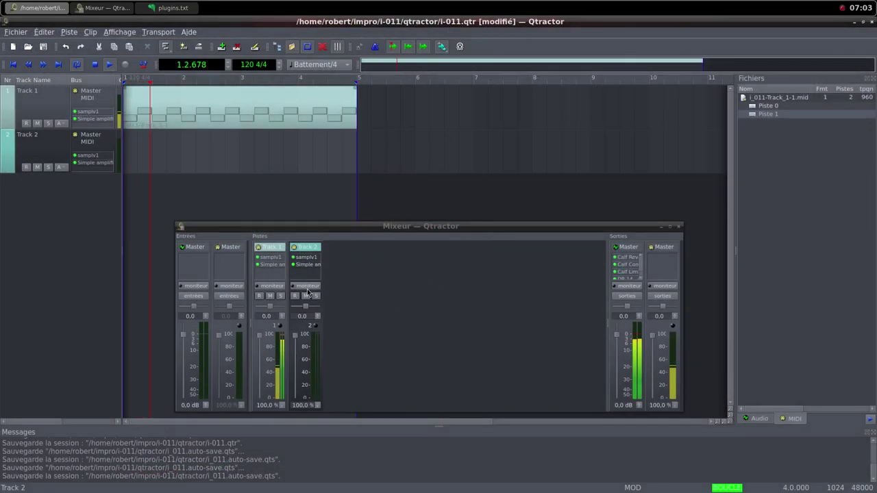
- Lower Track 2's mixer gain to 0 % and create a new MIDI clip on Track 2
drag(301, 343, 287, 433)
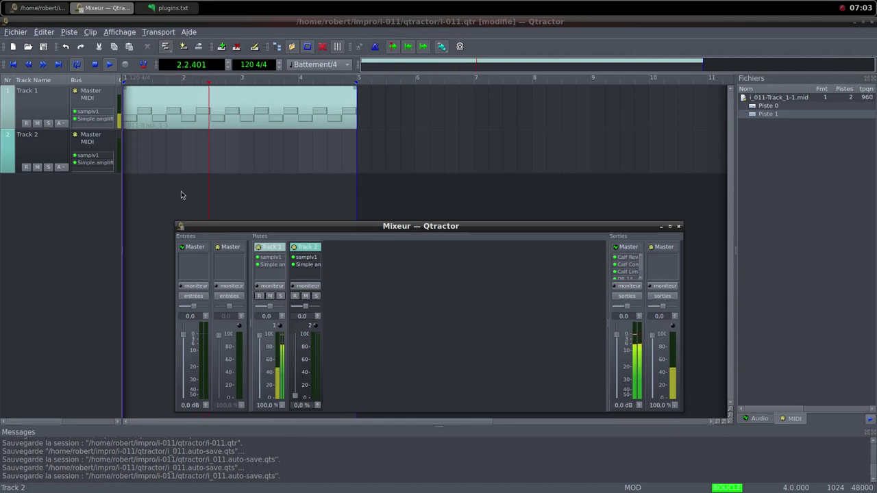
right_click(181, 157)
mouse_move(240, 321)
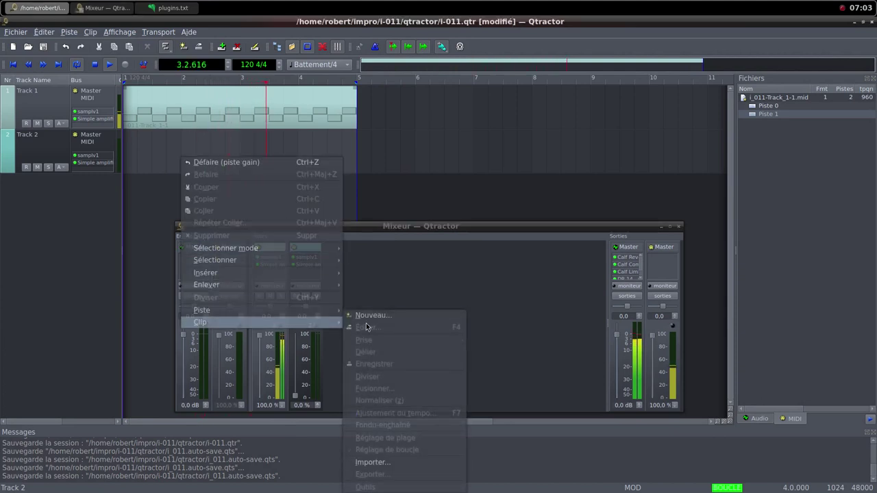
click(372, 315)
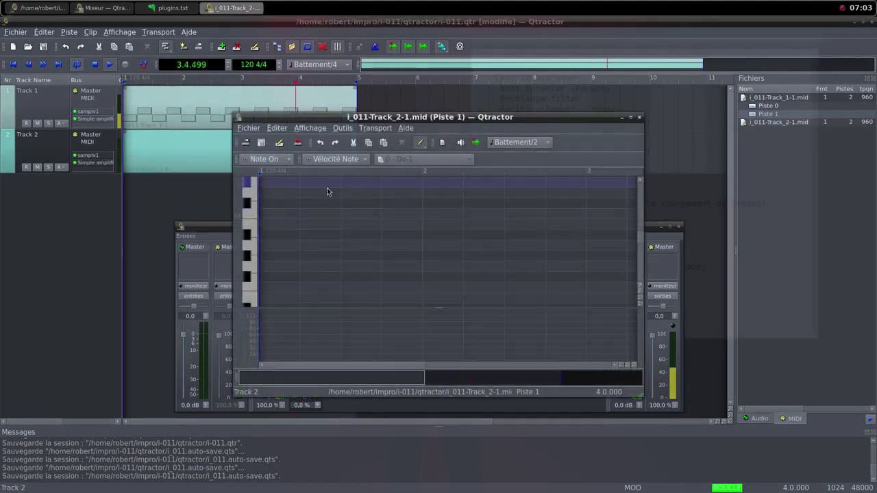
- Fill Track 2's clip with consecutive two-beat C4 notes across bars 1 to 4 in the maximized editor, and close it
click(630, 117)
click(85, 115)
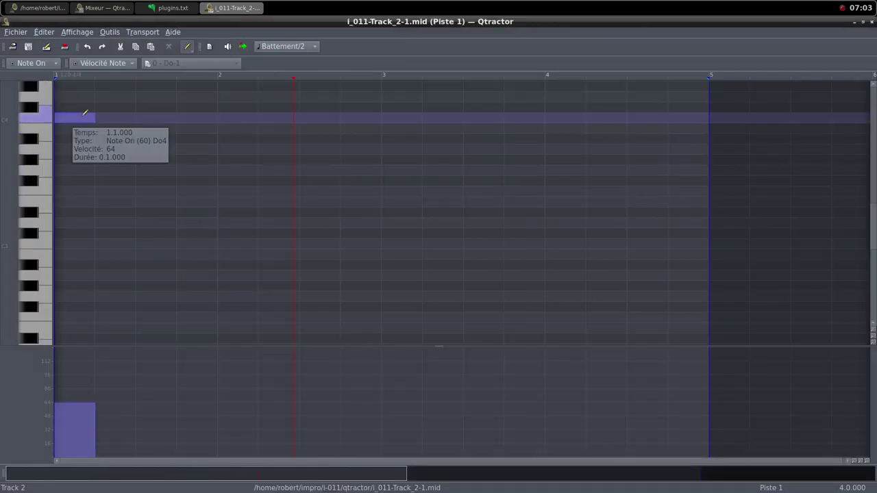
drag(85, 114, 381, 116)
drag(383, 115, 708, 118)
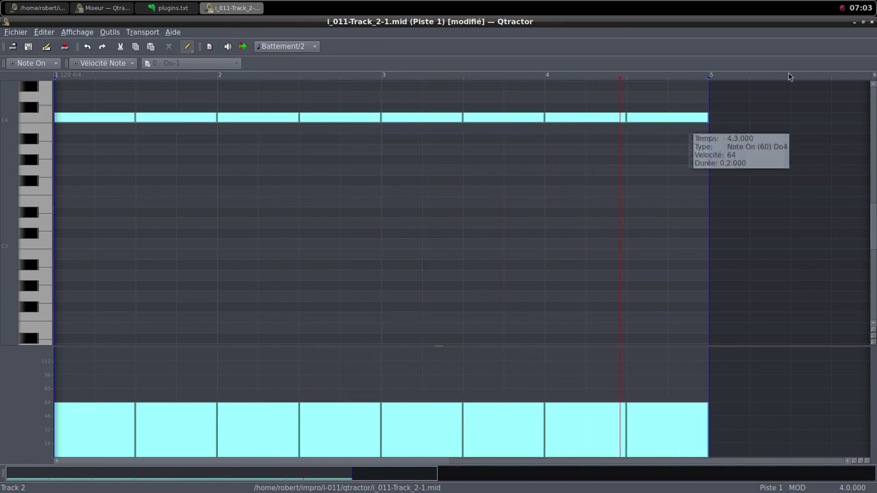
click(862, 21)
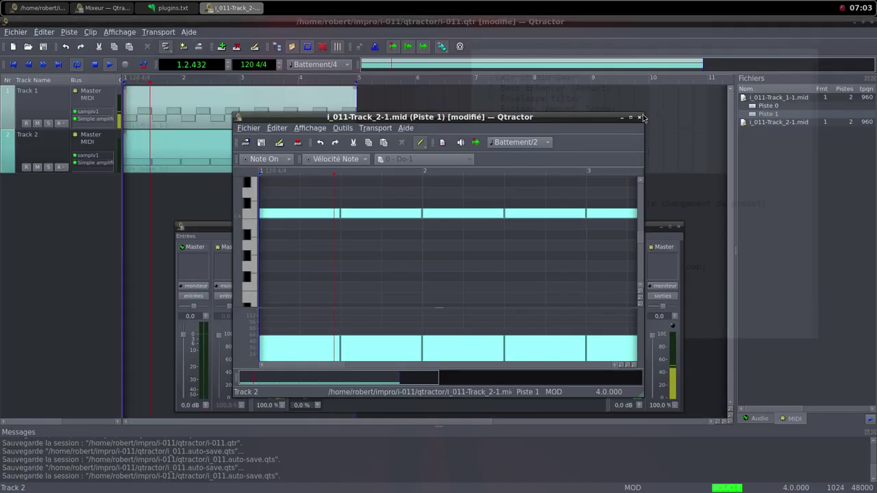
click(638, 117)
- Raise Track 2's mixer gain to 100 % and set its Simple amplifier gain to 16.828 dB
drag(291, 398, 294, 333)
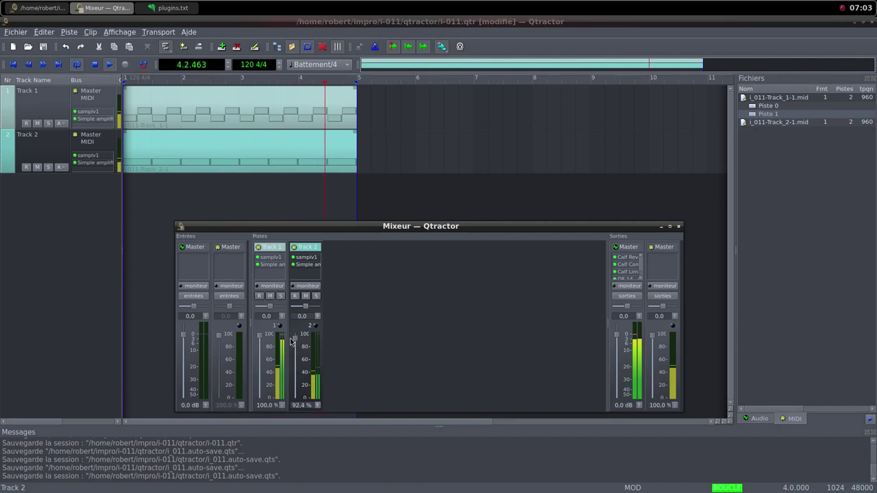
double_click(306, 265)
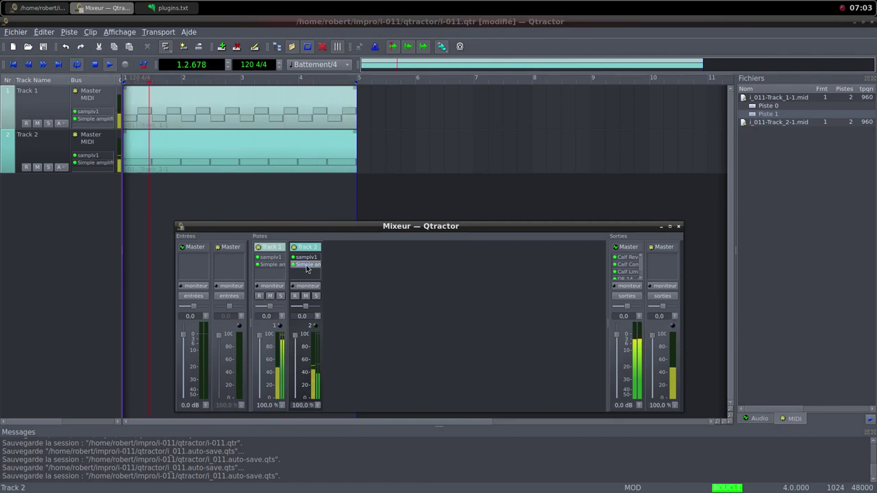
drag(415, 251, 434, 259)
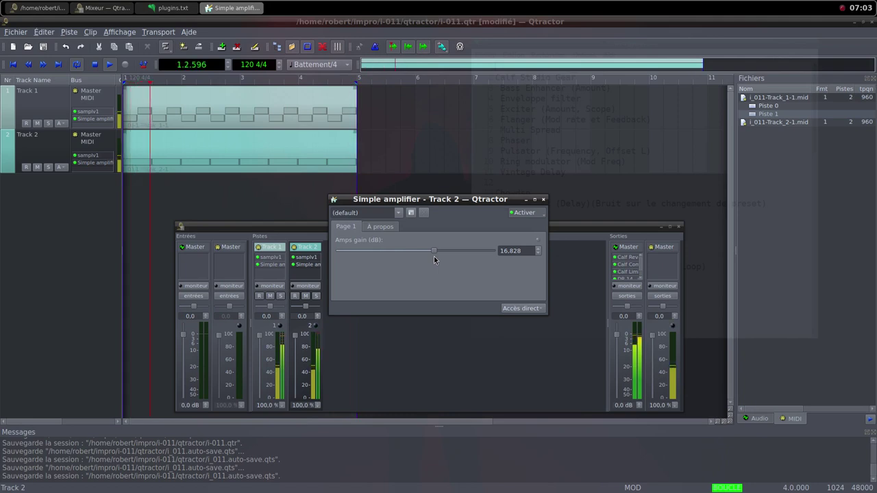
click(543, 200)
- Show the Master output's DR-14 meter, place it over the mixer's output strips and set its window layering to Normal
scroll(630, 278, down, 1)
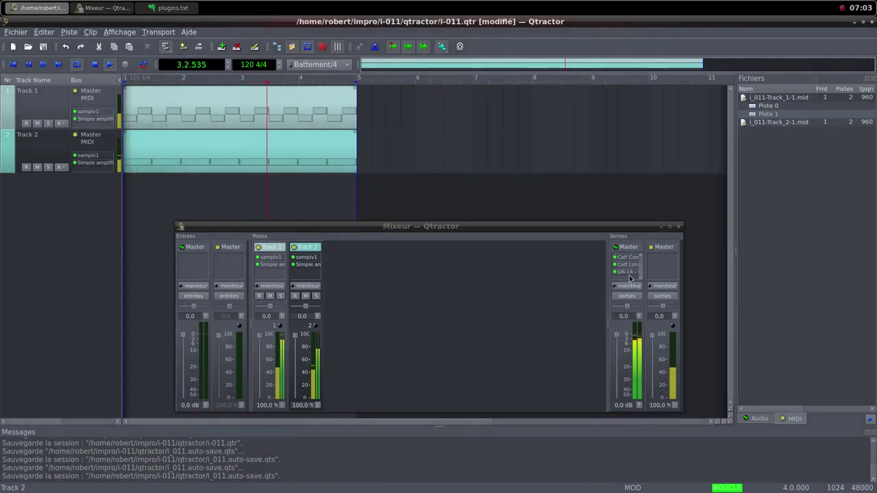
double_click(629, 273)
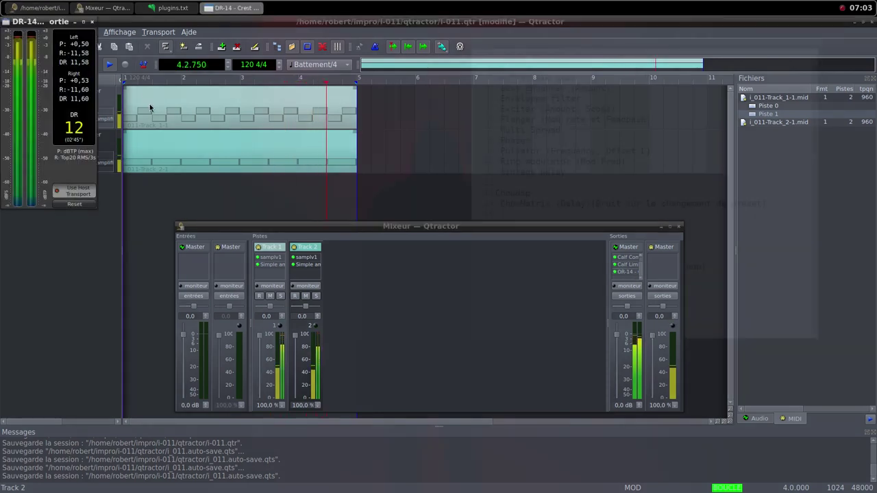
drag(48, 21, 638, 220)
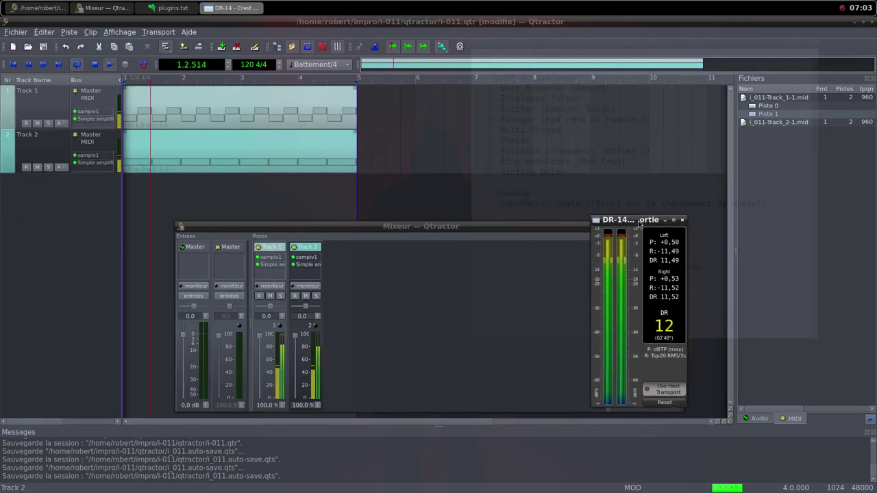
right_click(637, 222)
mouse_move(708, 244)
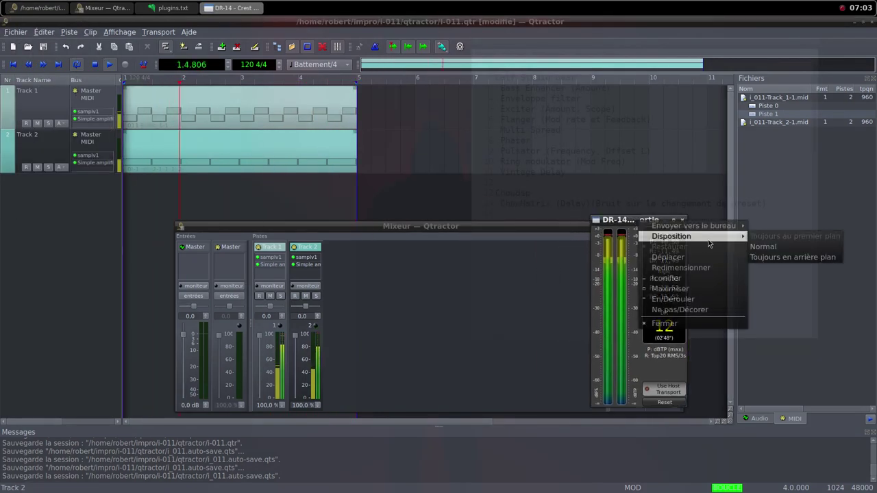
click(762, 247)
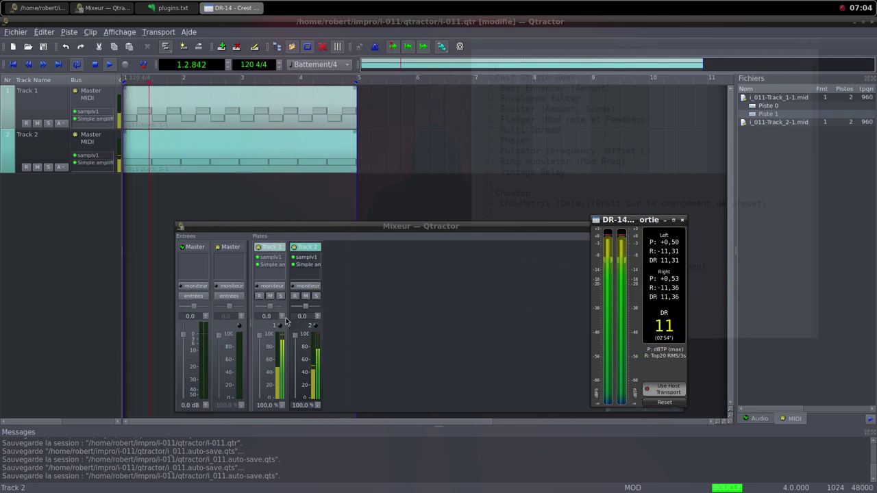
- Set the Simple amplifier gain on Track 2 to 15.582 dB and close the plugin window
double_click(309, 266)
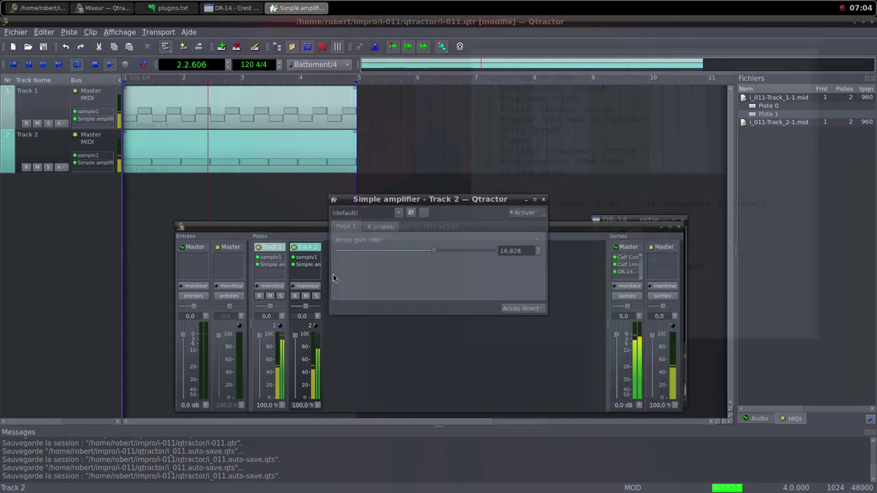
drag(435, 252, 434, 256)
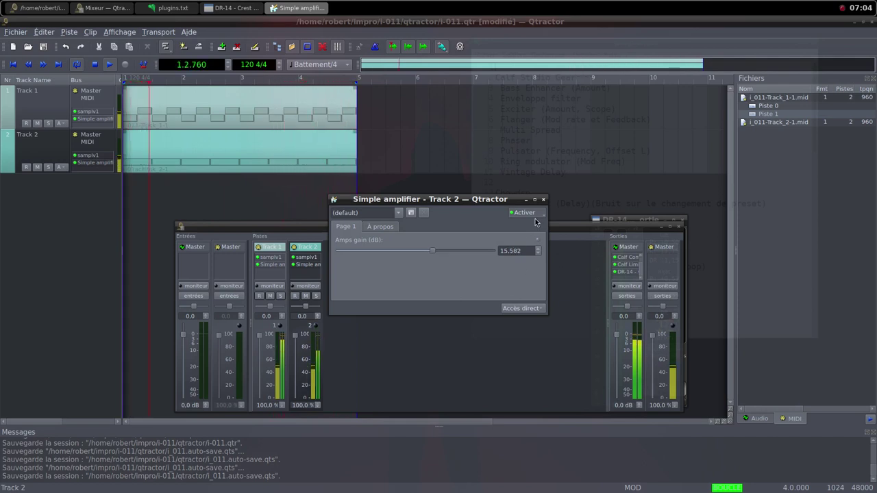
click(544, 200)
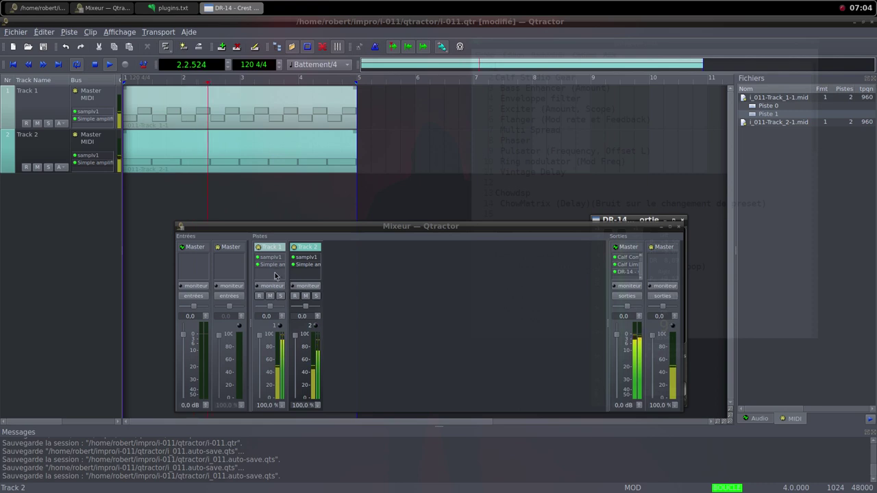
- Lower Track 1's mixer gain to 0 % and add the AM pitchshifter plugin after its Simple amplifier
drag(260, 334, 261, 377)
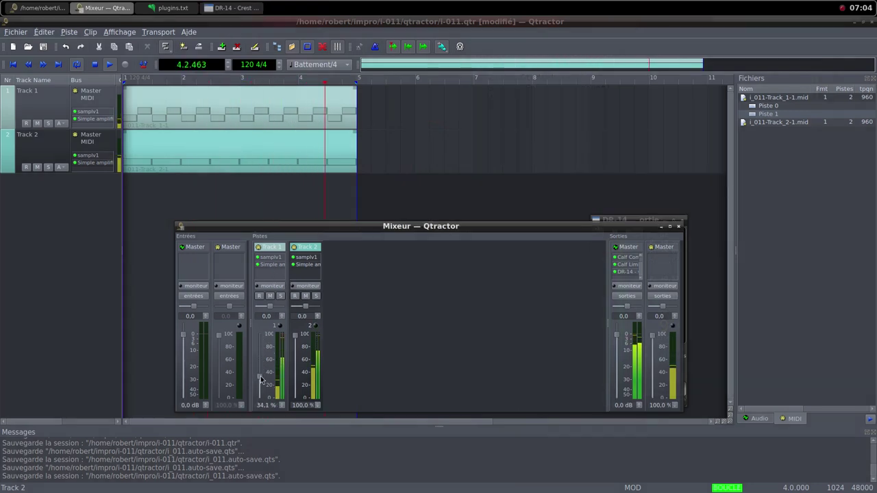
drag(260, 376, 263, 403)
right_click(282, 277)
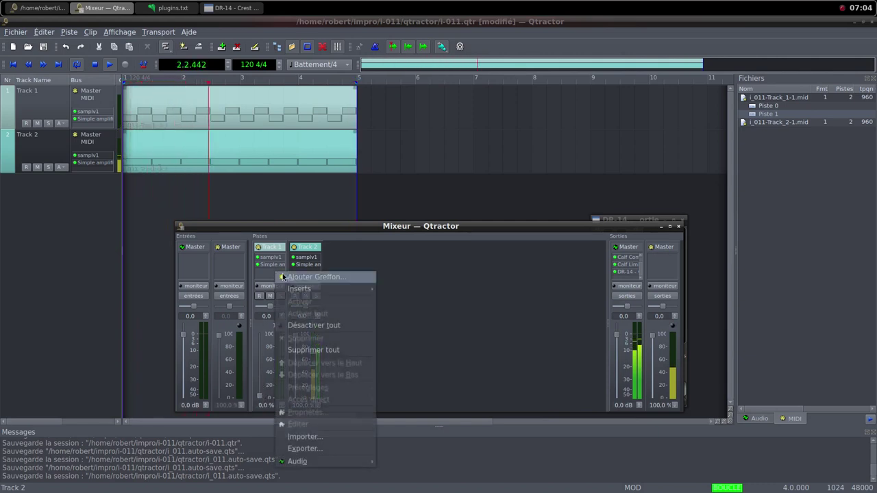
click(301, 277)
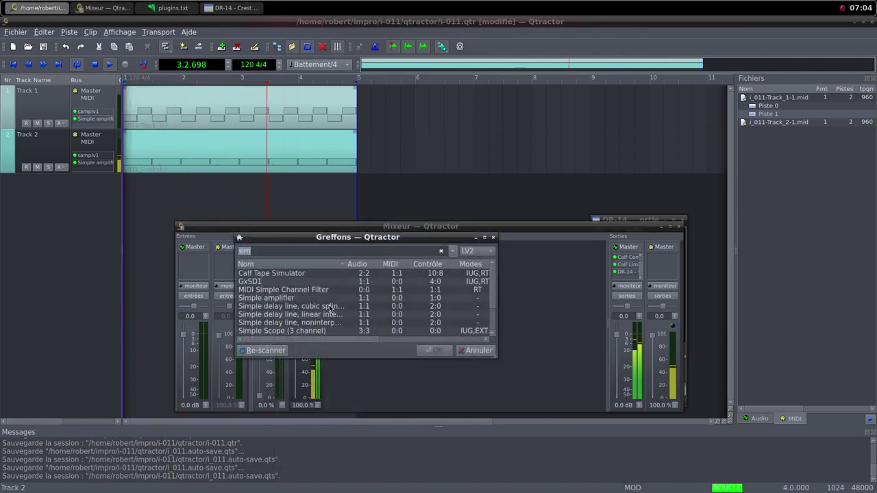
text(pit)
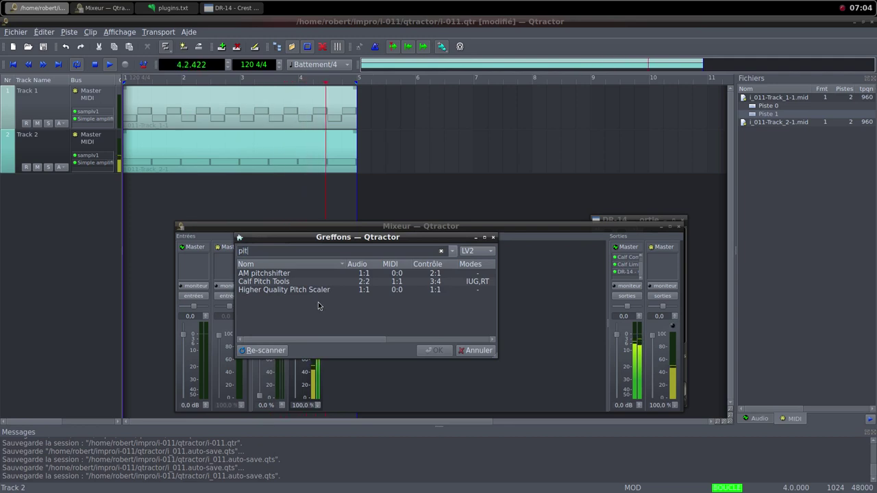
click(304, 282)
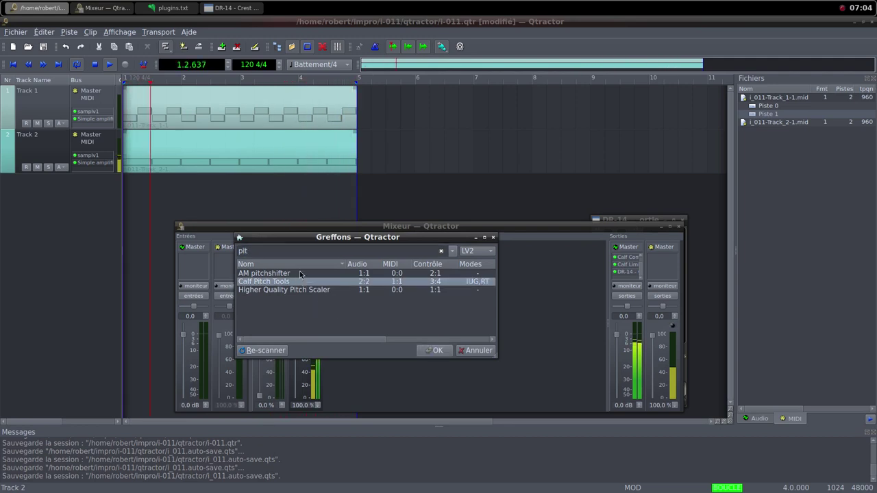
double_click(299, 273)
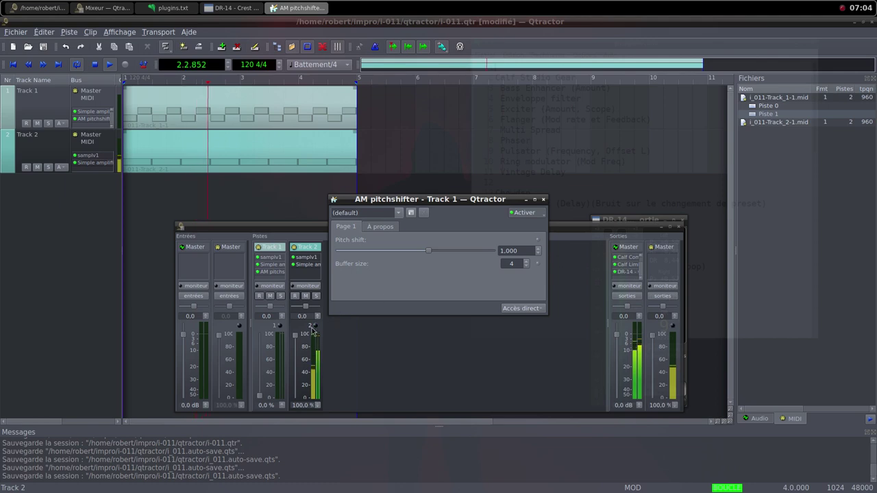
- Raise Track 1's mixer gain to 100 % and lower its AM pitchshifter's pitch shift to about 0.6
drag(260, 396, 254, 339)
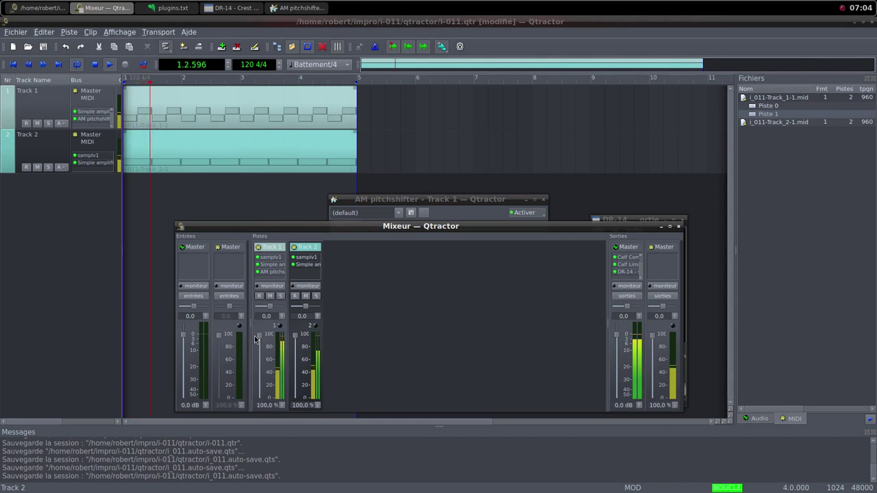
click(425, 202)
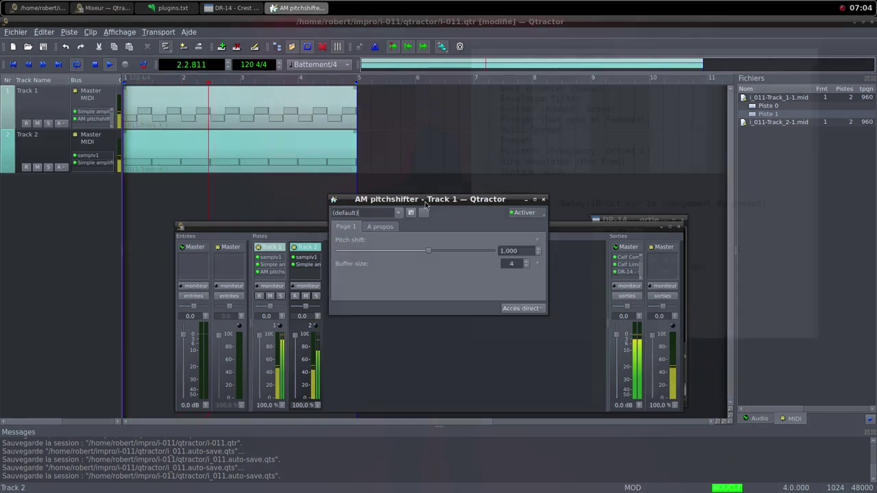
drag(428, 250, 409, 251)
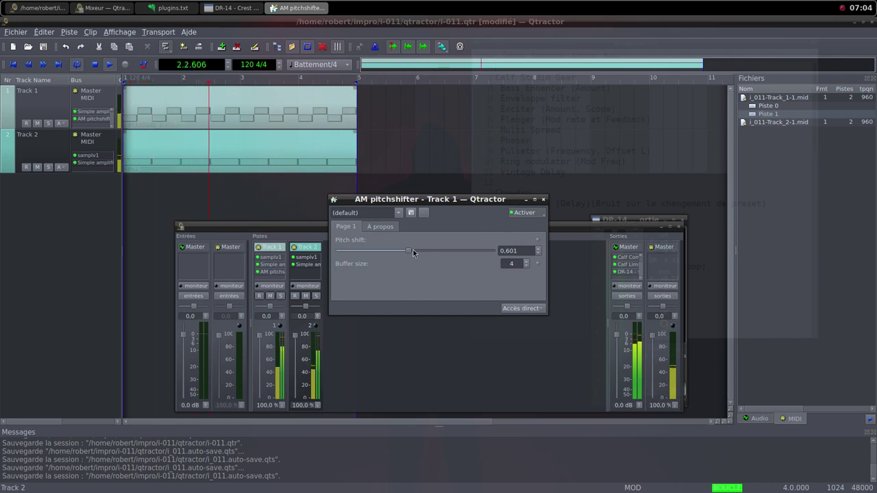
drag(413, 250, 410, 254)
click(544, 199)
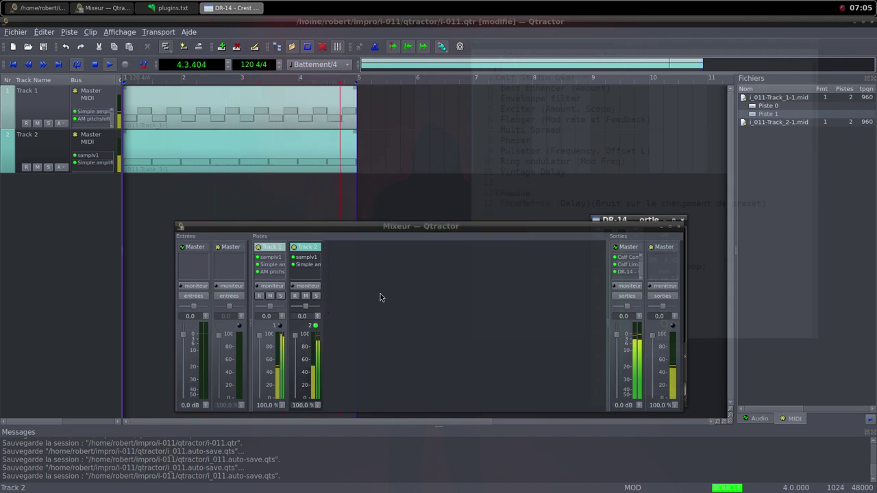
- Reduce Track 2's Simple amplifier gain to 11.844 dB and close the plugin window
double_click(312, 265)
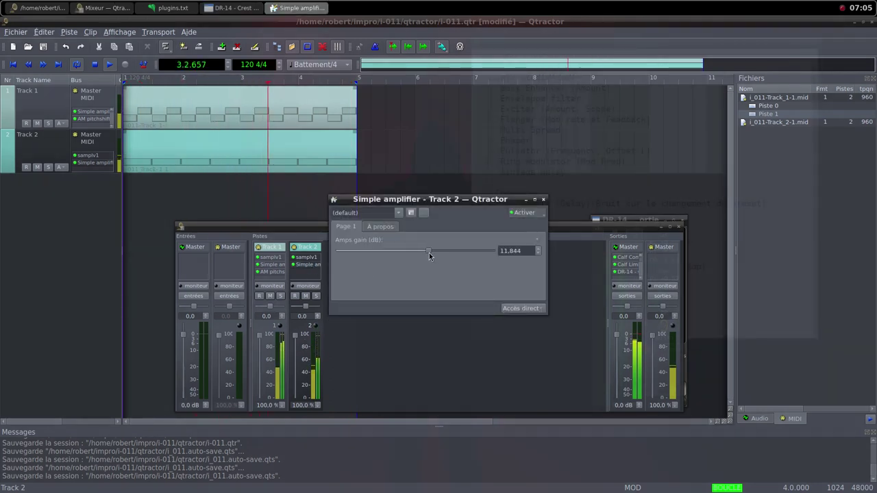
click(544, 200)
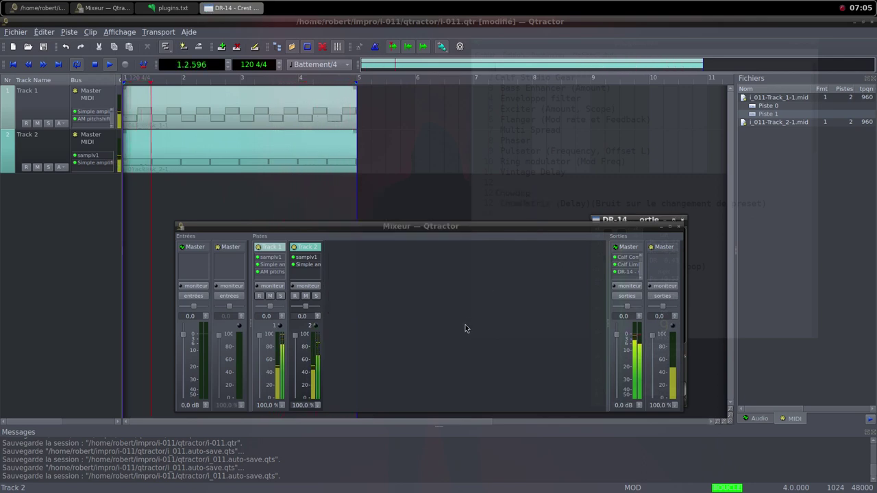
- Switch to Firefox and fetch another random sound on Freesound
click(468, 7)
click(493, 16)
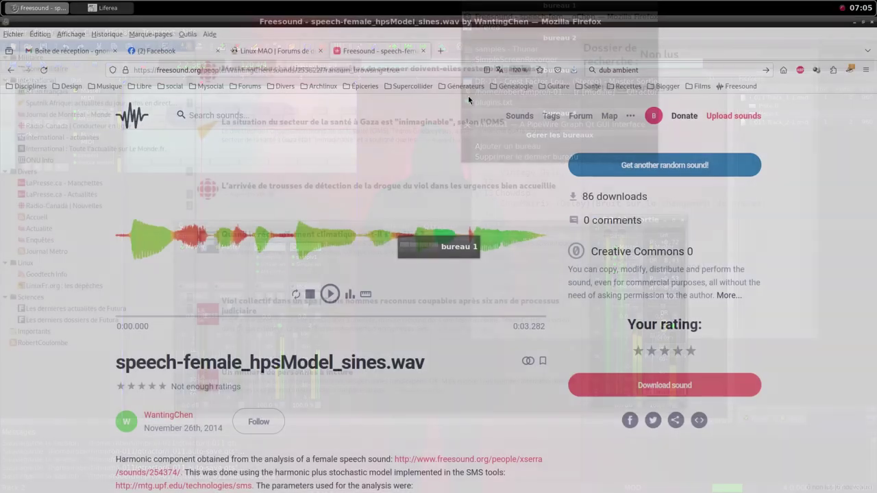
click(625, 165)
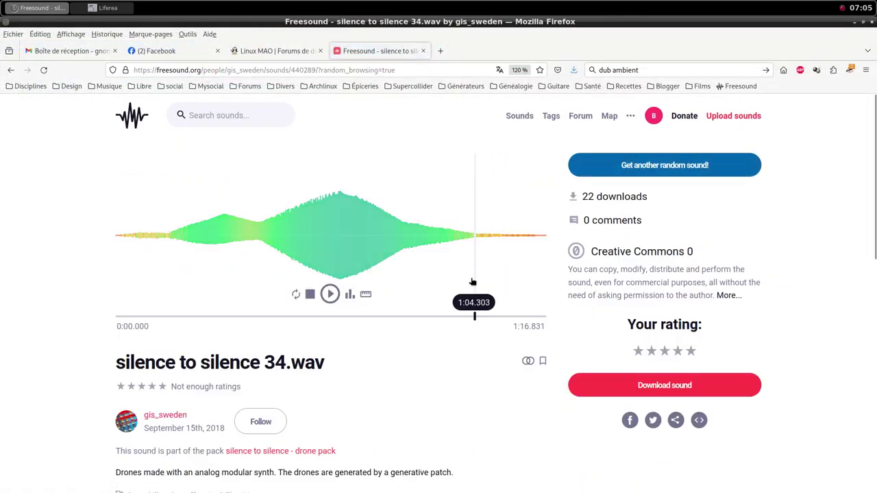
- Read through the details of silence to silence 34.wav and fetch another random sound
scroll(353, 373, down, 3)
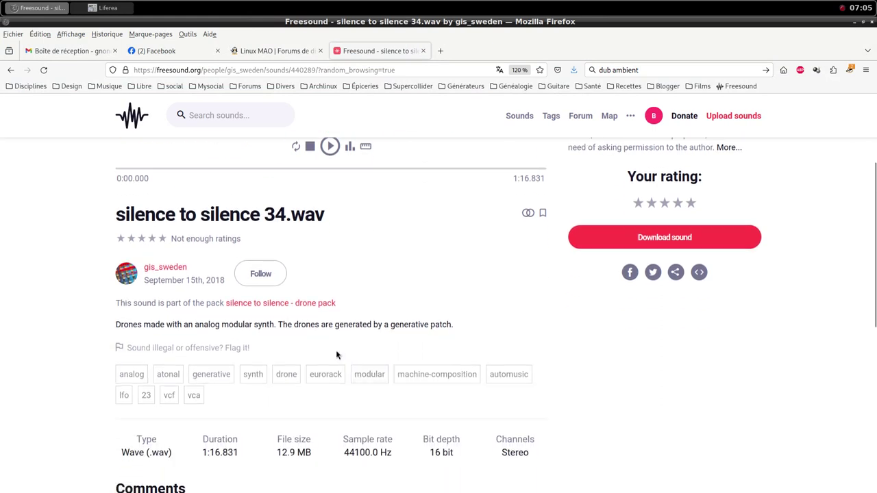
scroll(336, 354, up, 2)
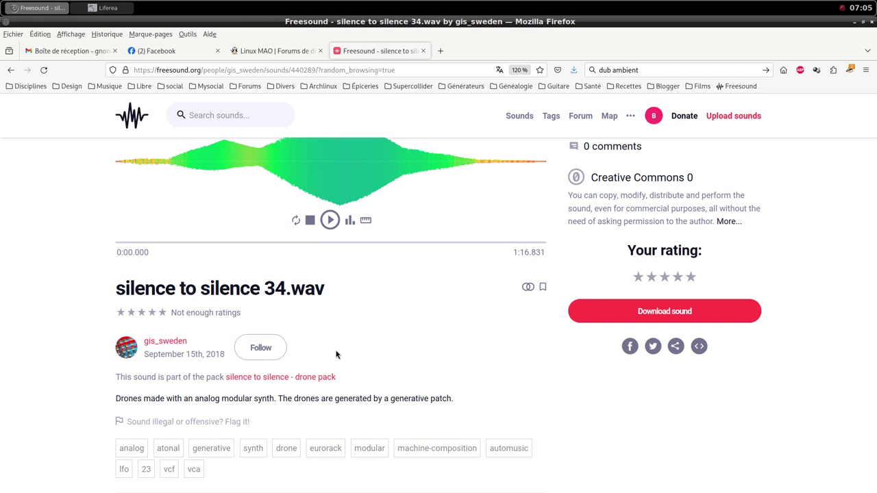
scroll(335, 354, down, 2)
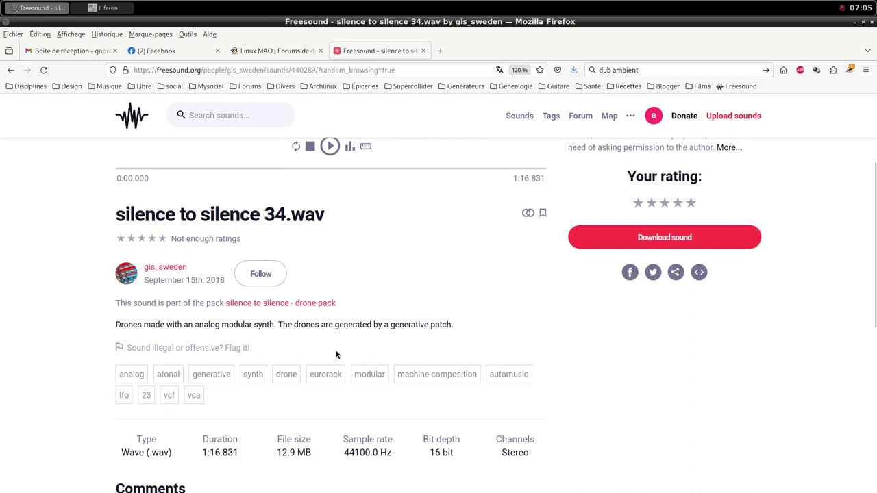
scroll(548, 331, up, 4)
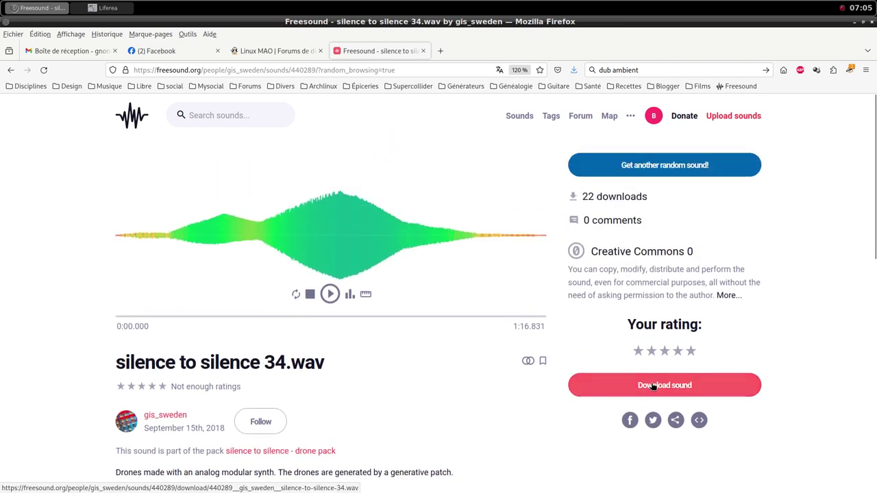
drag(653, 387, 492, 335)
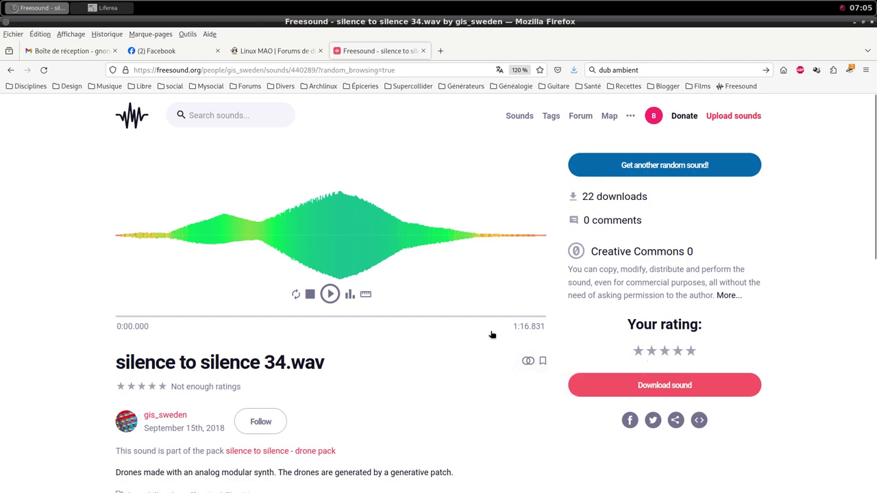
click(671, 166)
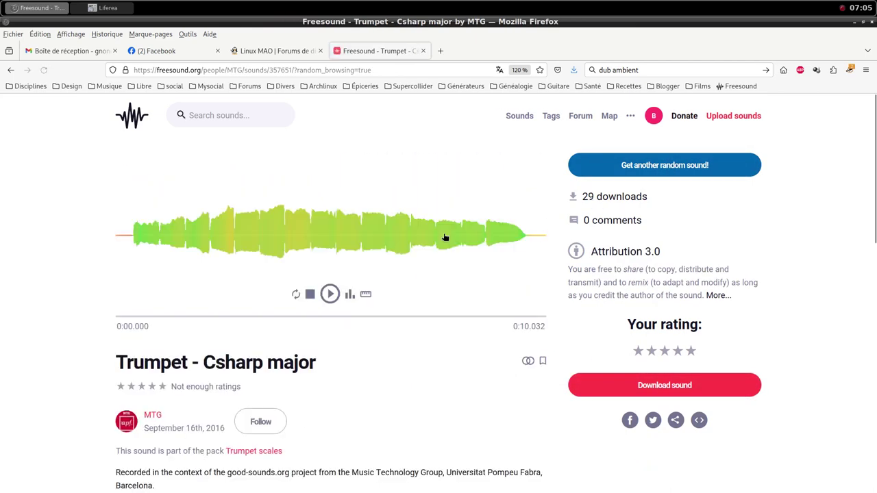
- Download the Trumpet - Csharp major sound into the samples folder as 357651__mtg__trumpet-csharp-major.wav
scroll(395, 369, down, 2)
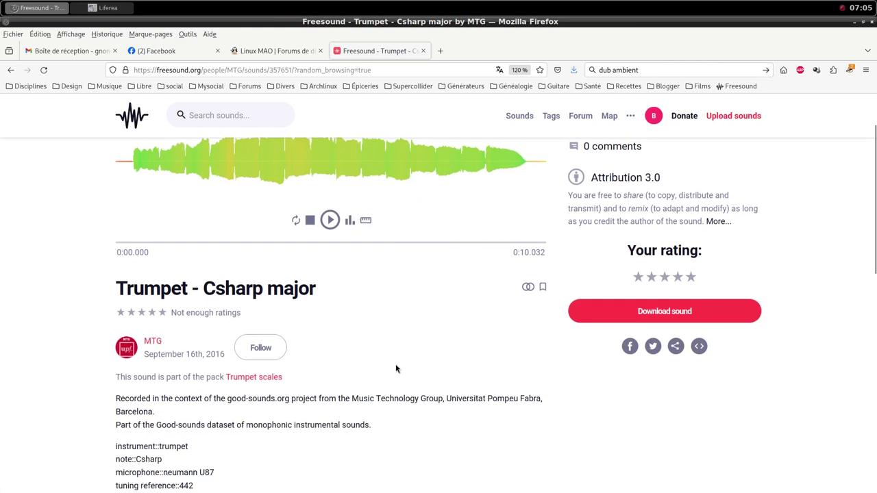
click(665, 311)
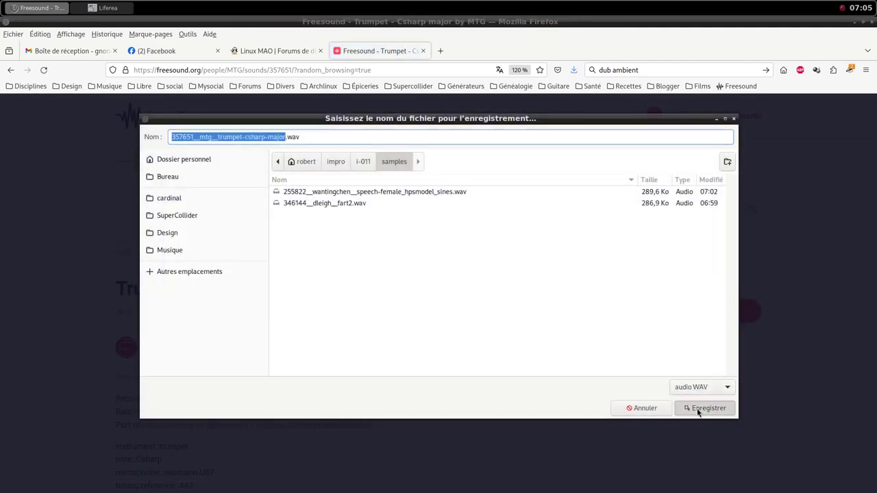
click(693, 405)
click(699, 219)
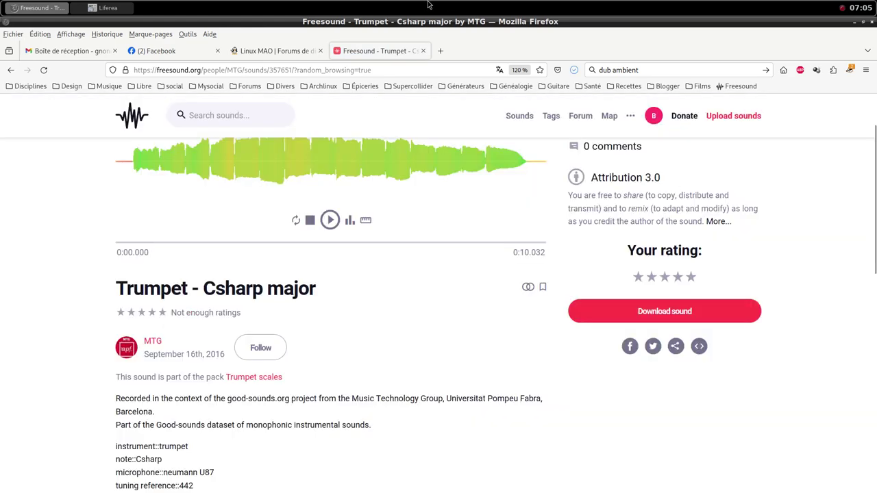
- Switch to Qtractor and start a new track, Track 3, with its type set to MIDI
middle_click(424, 6)
click(454, 82)
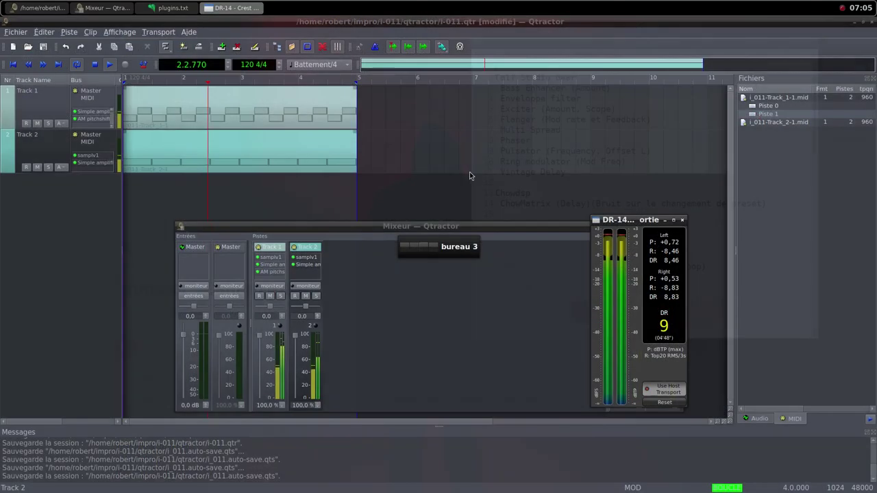
right_click(415, 291)
click(442, 296)
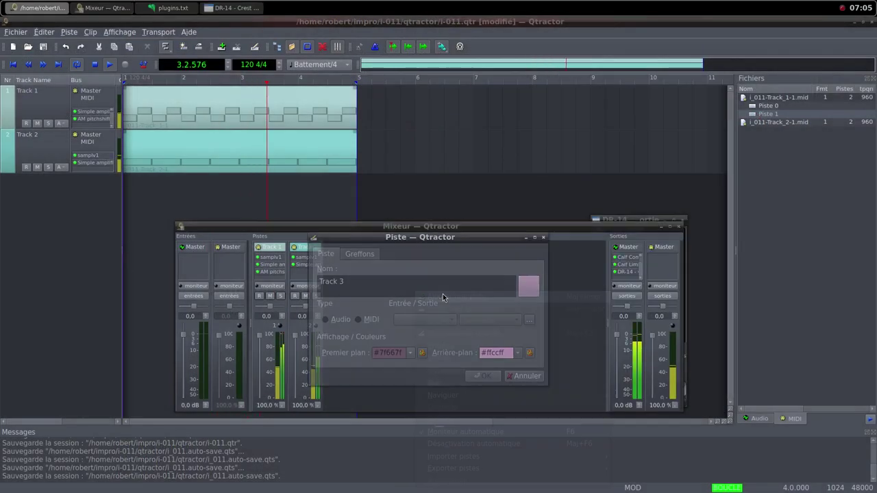
click(360, 320)
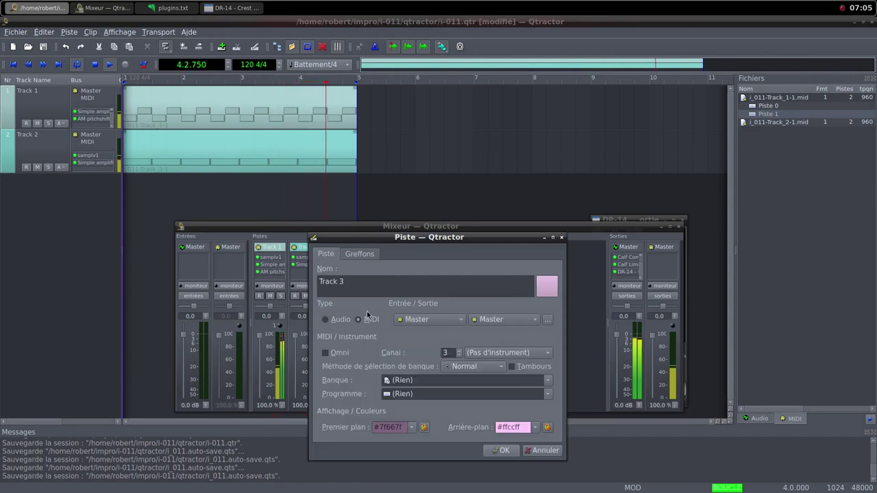
- Add the samplv1 plugin to the new MIDI track
click(358, 255)
click(535, 271)
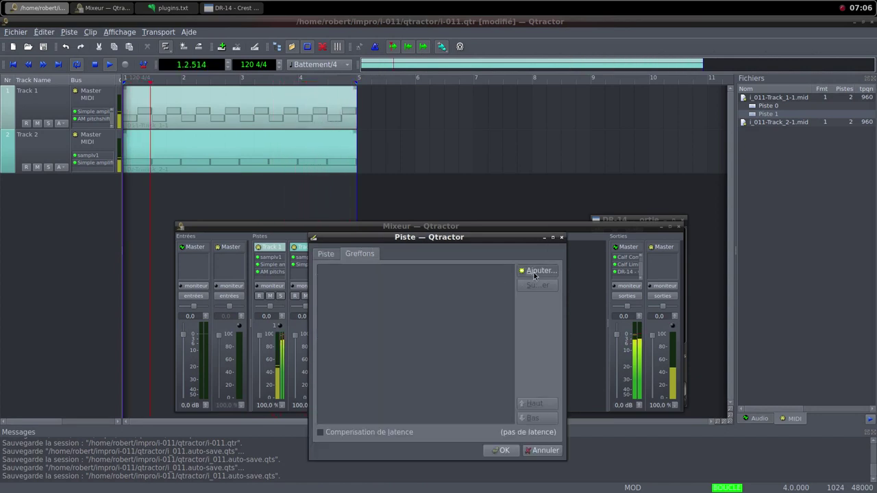
text(sam)
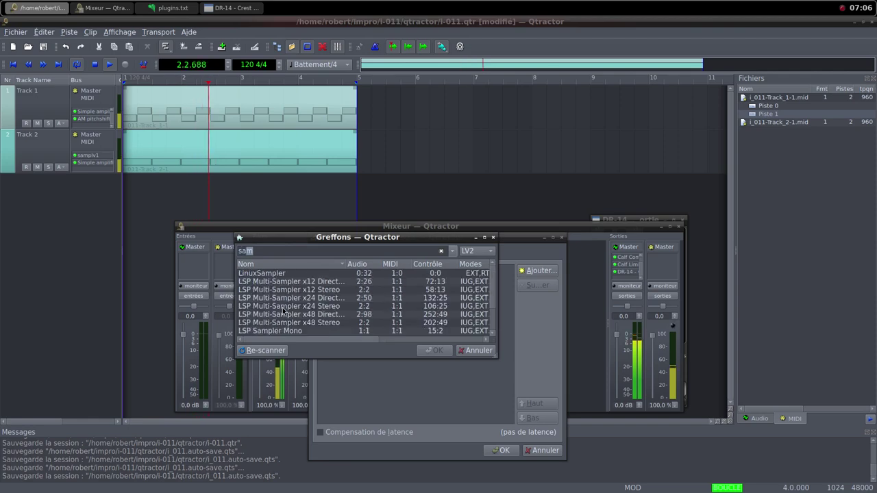
scroll(283, 309, down, 2)
double_click(310, 330)
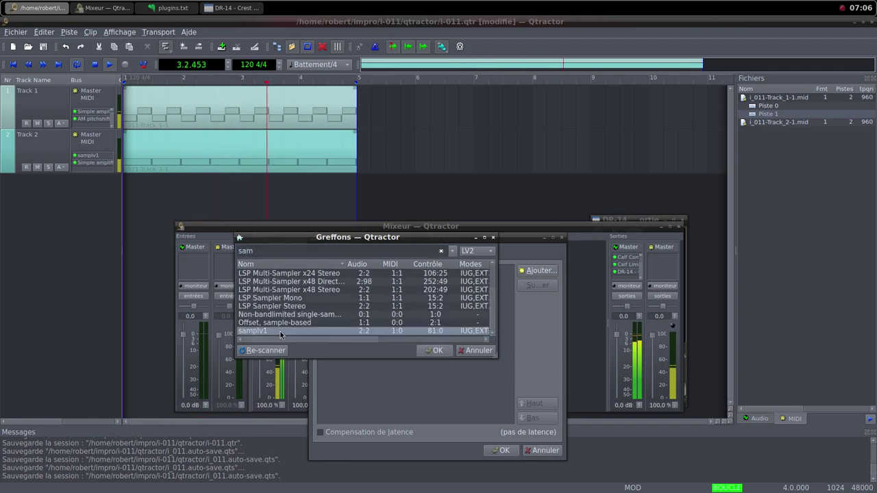
- Load 357651__mtg__trumpet-csharp-major.wav into samplv1, raise its DCA and output volumes to 100, and close the plugin window
double_click(294, 190)
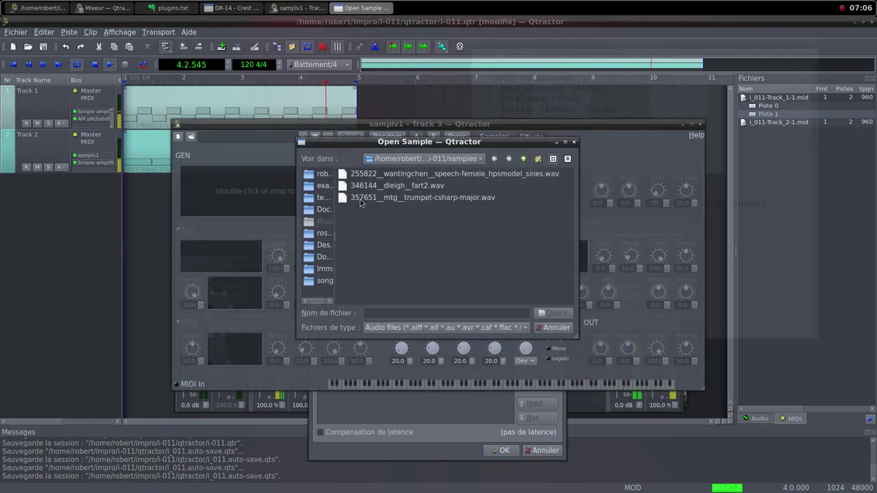
click(387, 198)
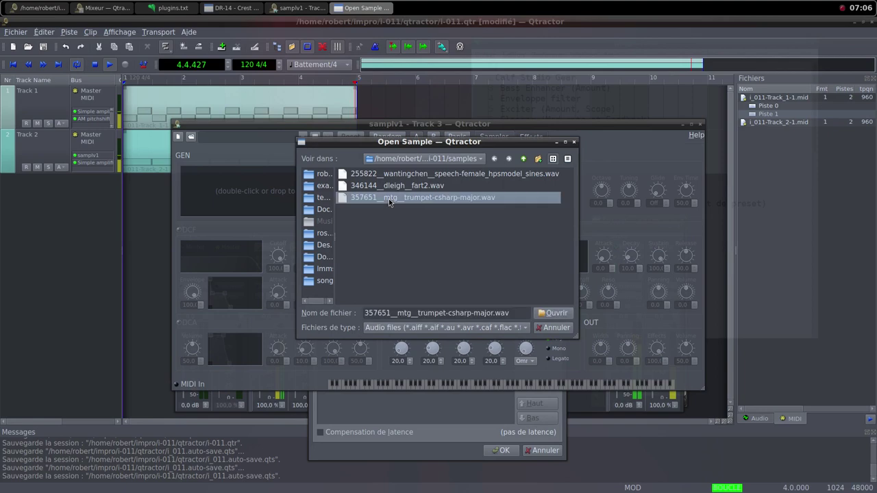
click(552, 313)
drag(195, 347, 203, 374)
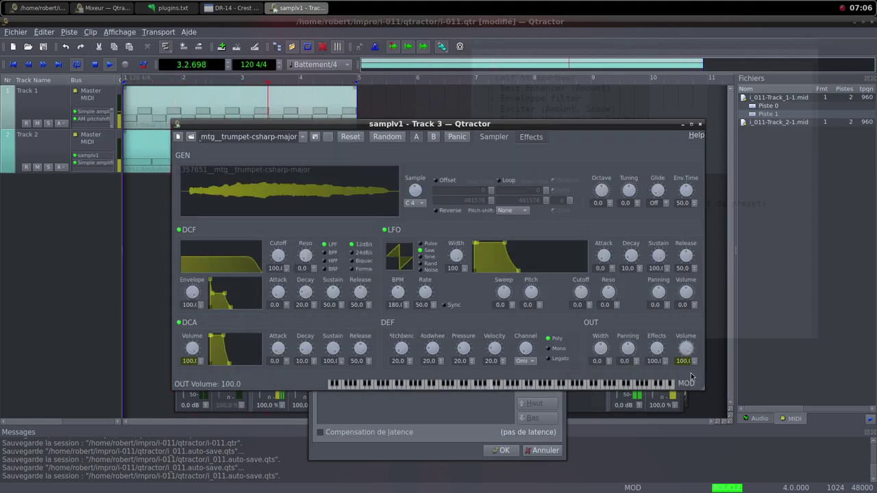
click(701, 125)
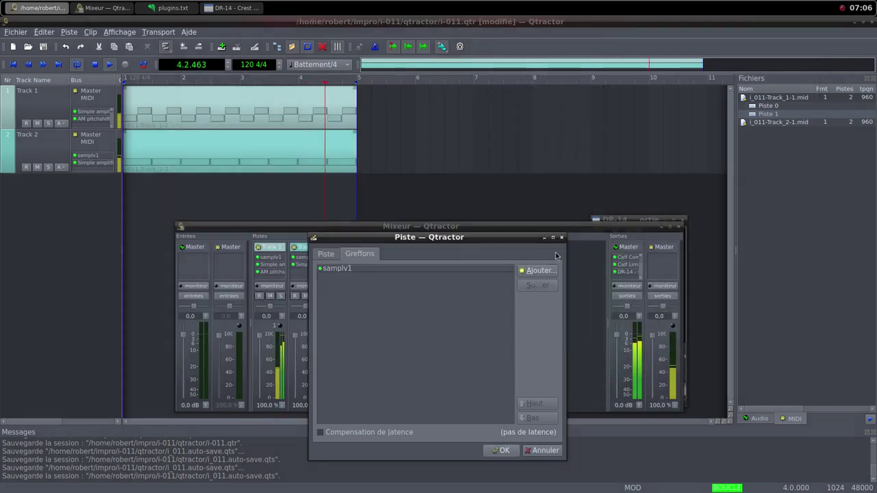
- Add the Simple amplifier after samplv1, create the track, and lower Track 3's mixer gain to 0 %
click(519, 274)
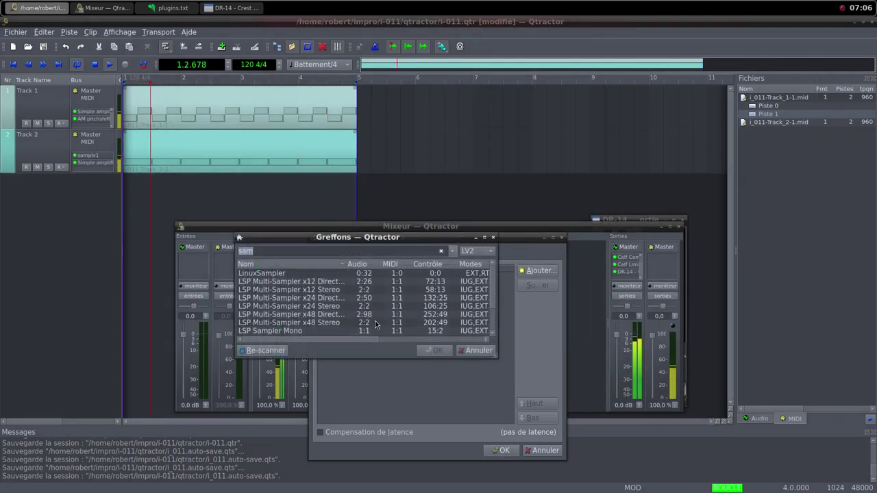
text(s)
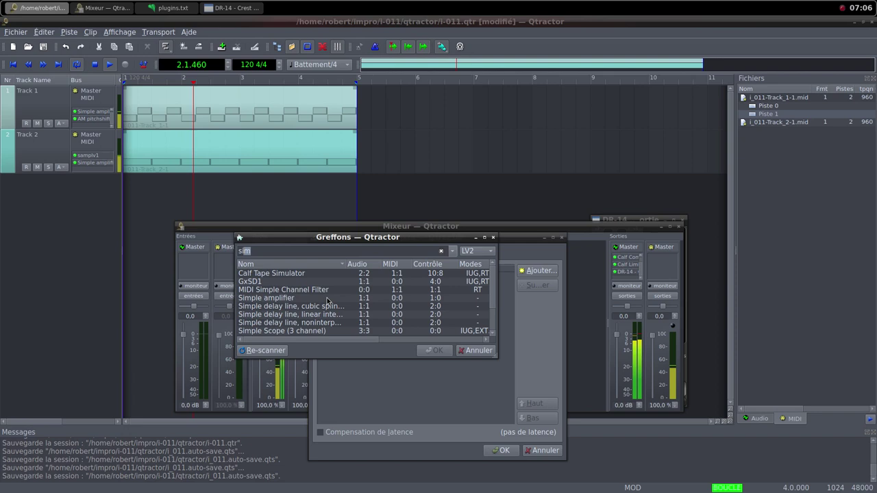
double_click(291, 299)
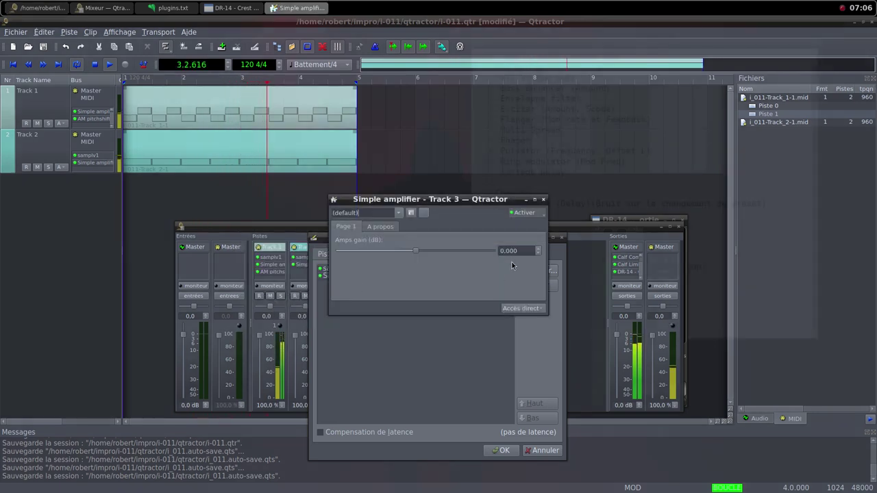
click(543, 200)
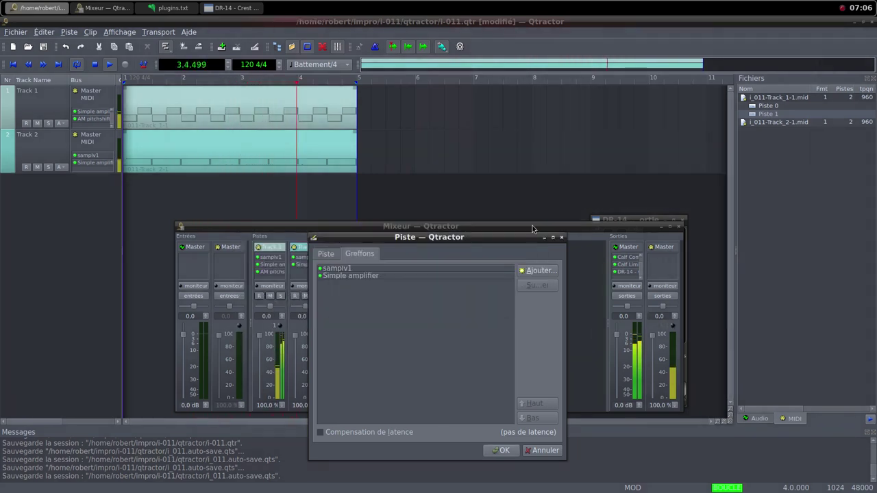
click(502, 450)
drag(331, 335, 334, 418)
click(464, 5)
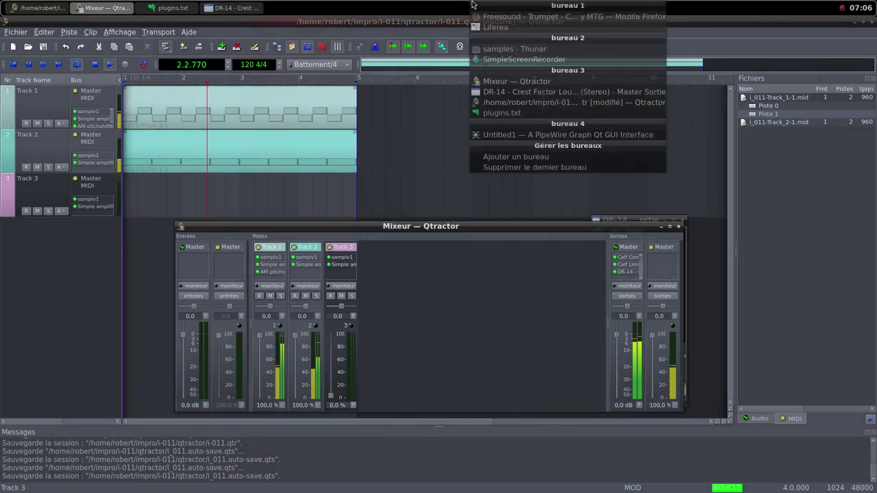
click(541, 19)
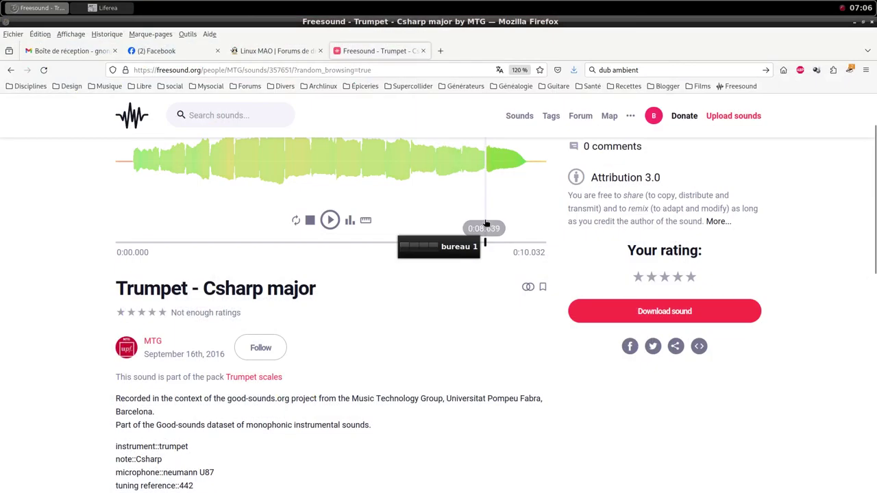
click(450, 5)
click(483, 81)
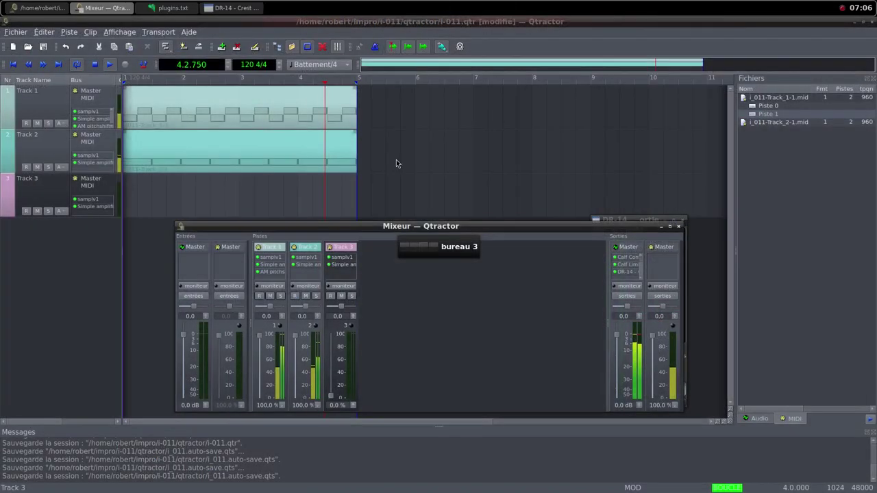
- Create a new MIDI clip on Track 3 containing one C4 note held for all four bars, and close the editor
right_click(206, 196)
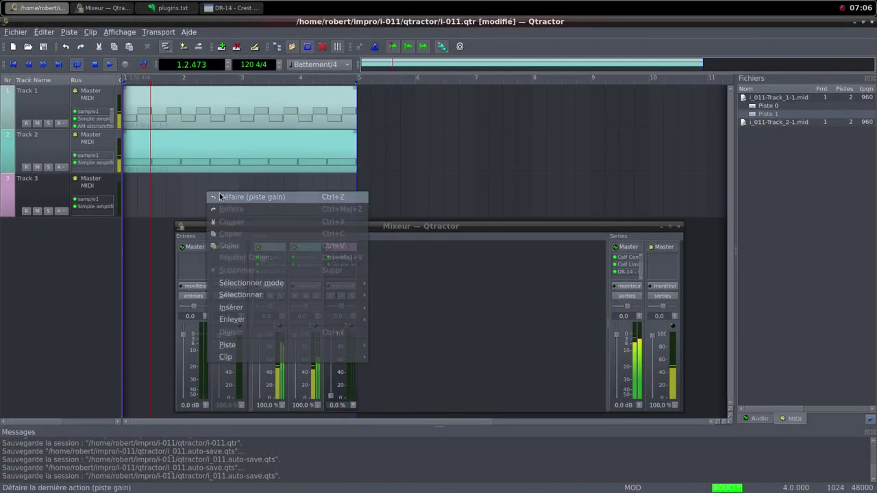
mouse_move(310, 362)
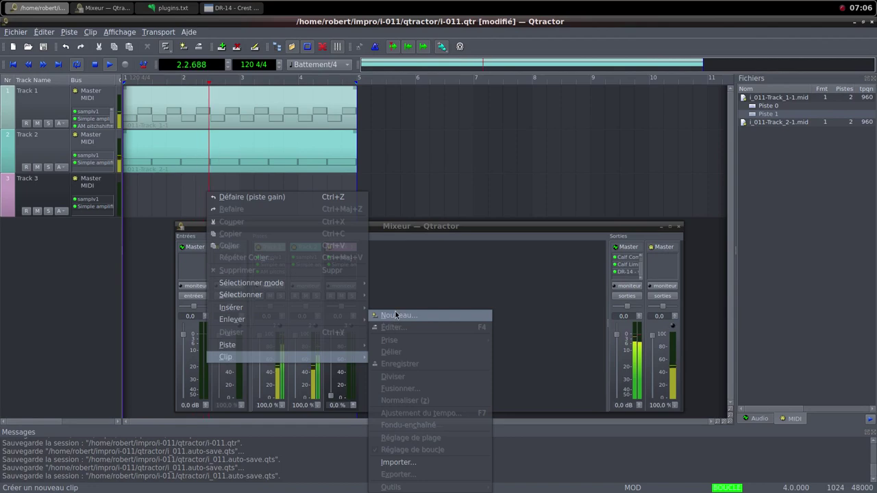
click(396, 316)
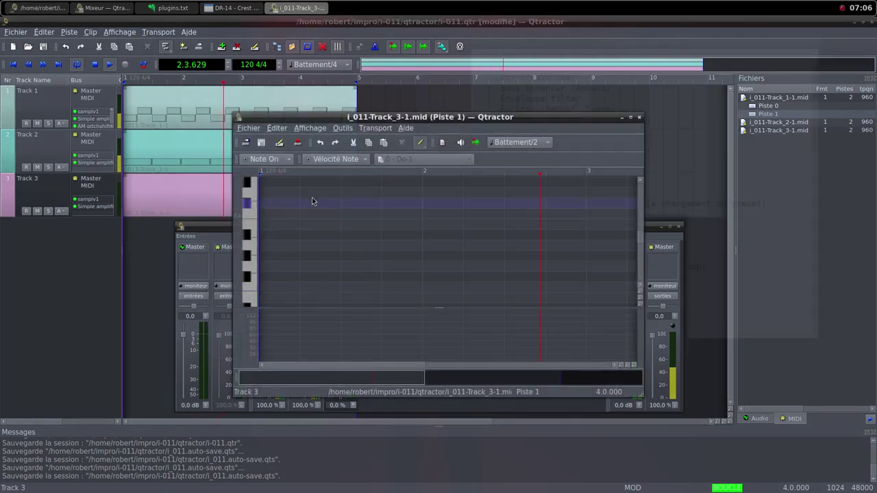
click(631, 118)
drag(66, 121, 699, 111)
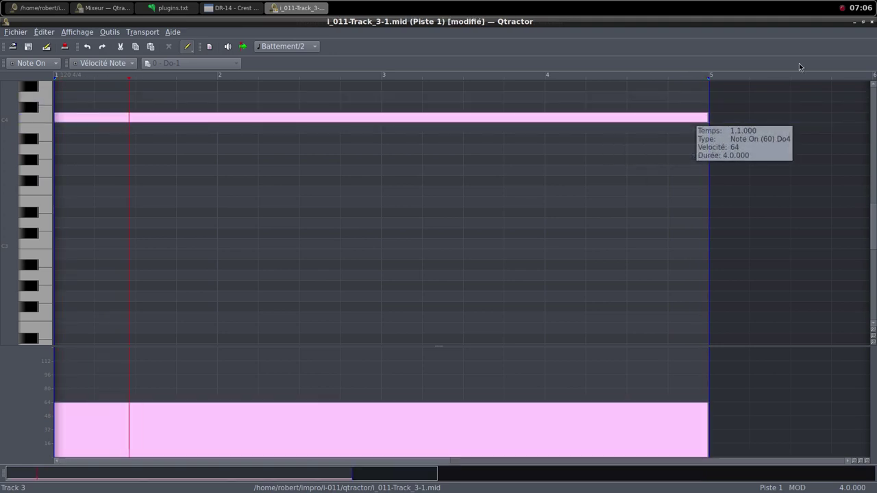
click(863, 22)
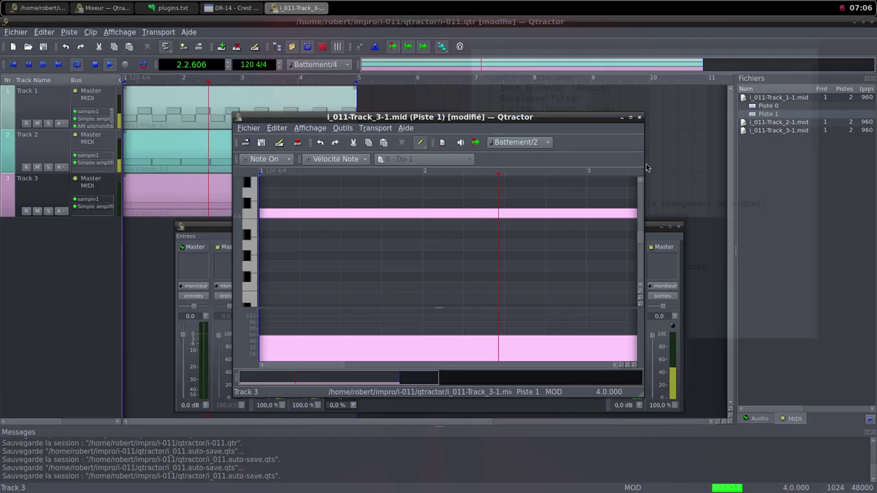
click(640, 118)
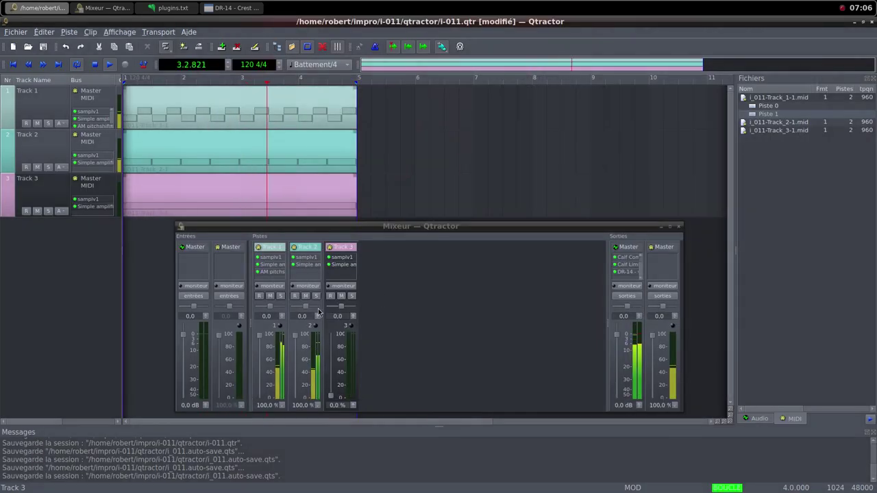
- Dismiss the plugin options and lower Track 2's mixer gain to 0 %
right_click(301, 279)
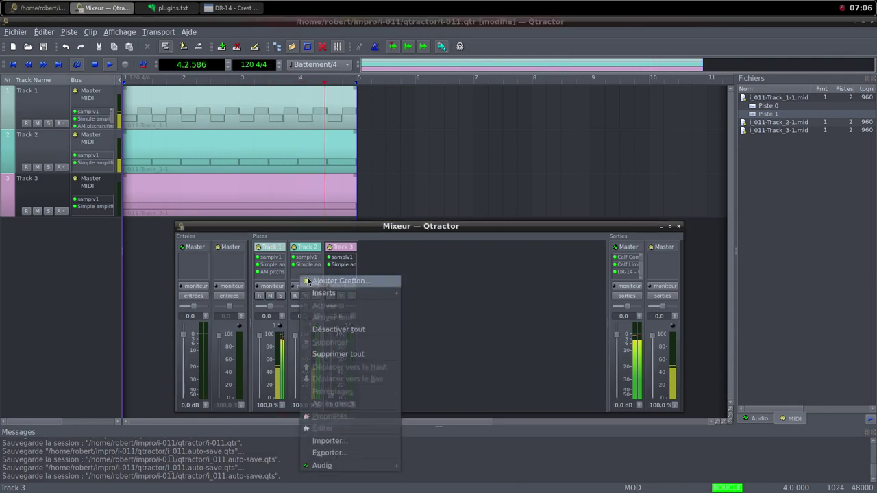
click(296, 341)
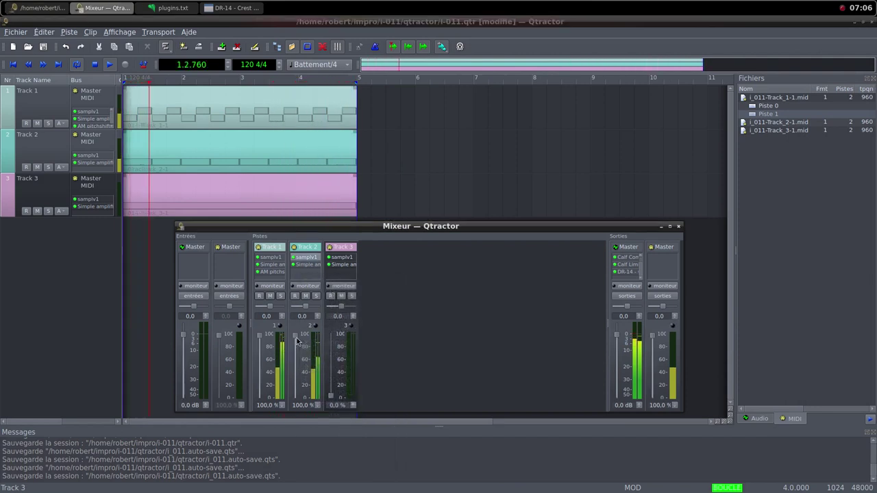
drag(296, 341, 296, 405)
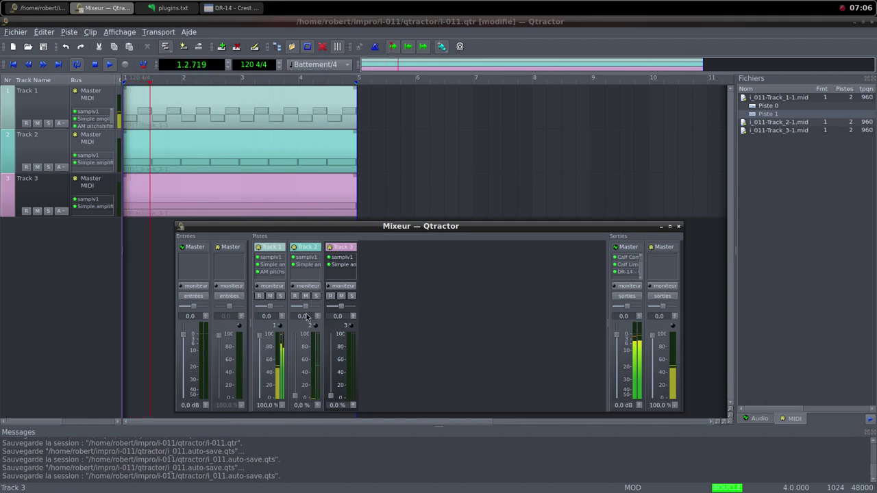
- Add the AM pitchshifter plugin to Track 2, set its pitch shift to 0.351, and close its window
right_click(305, 273)
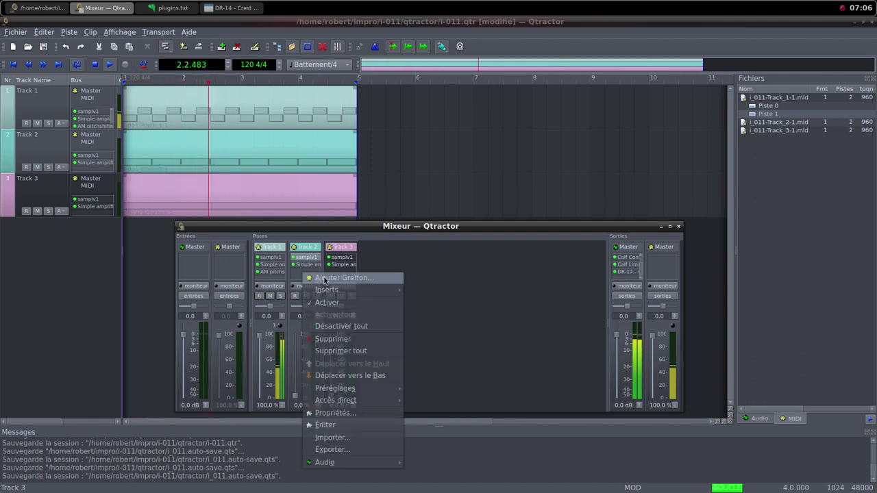
click(315, 278)
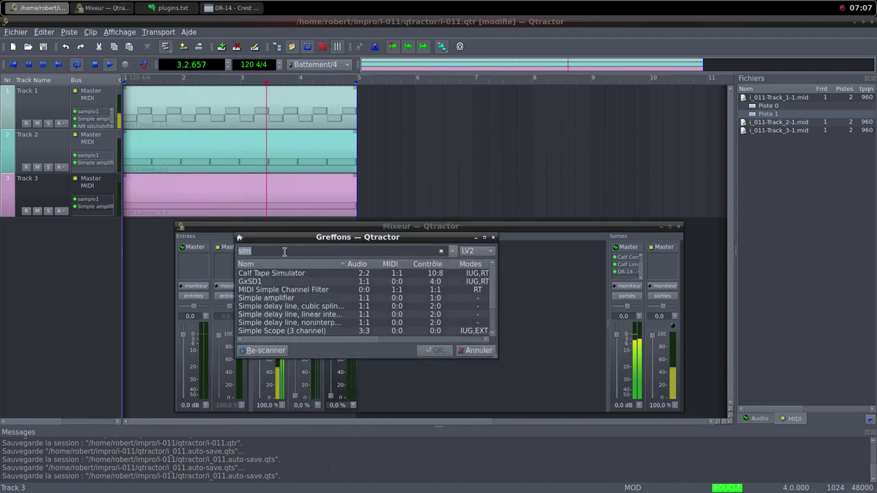
text(pit)
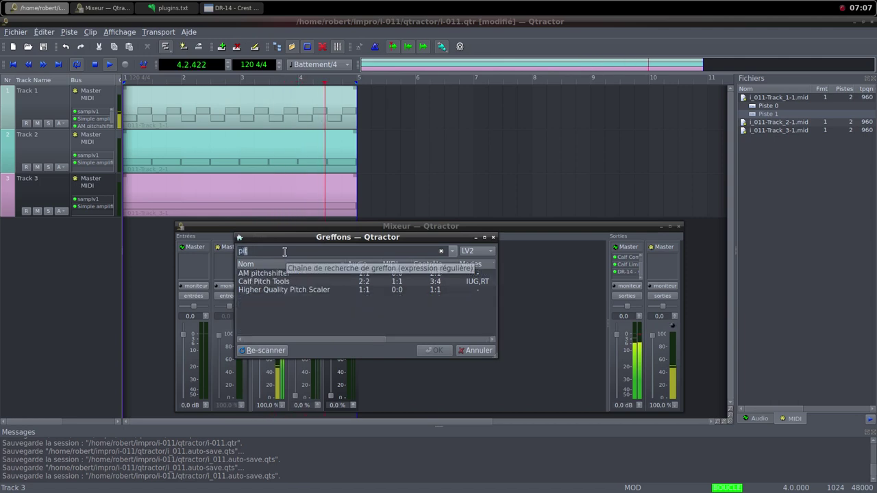
double_click(291, 274)
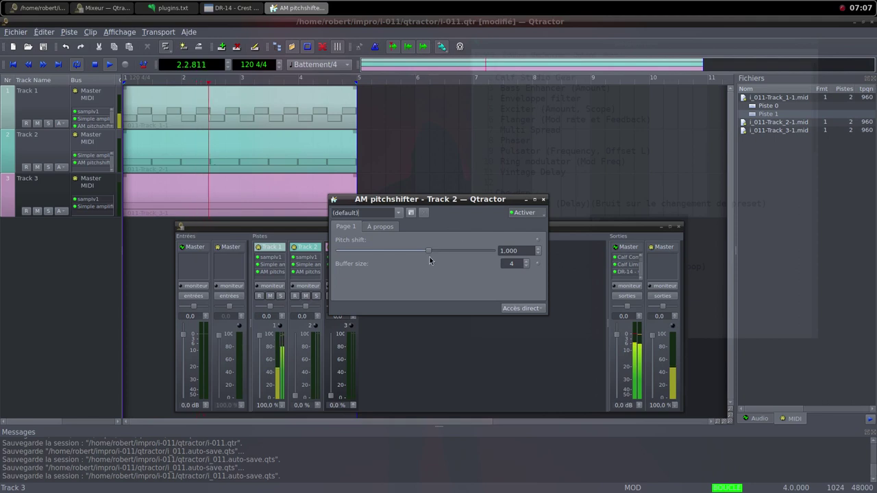
drag(429, 254, 386, 254)
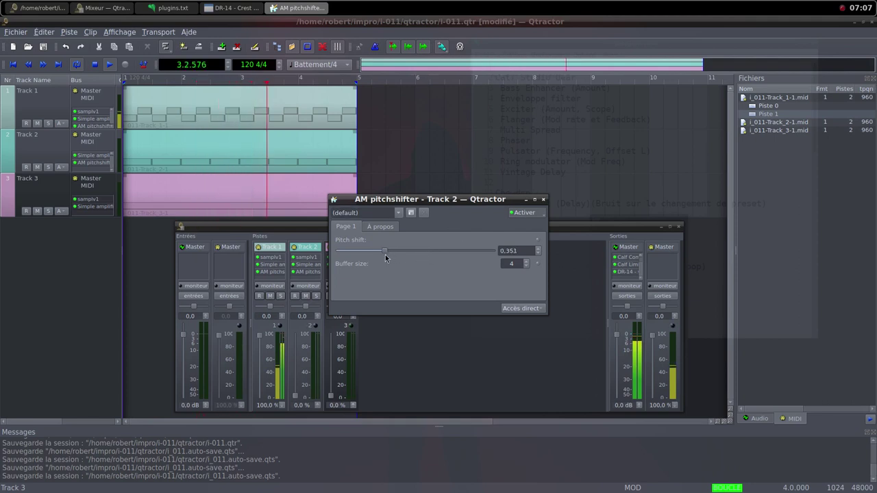
click(543, 200)
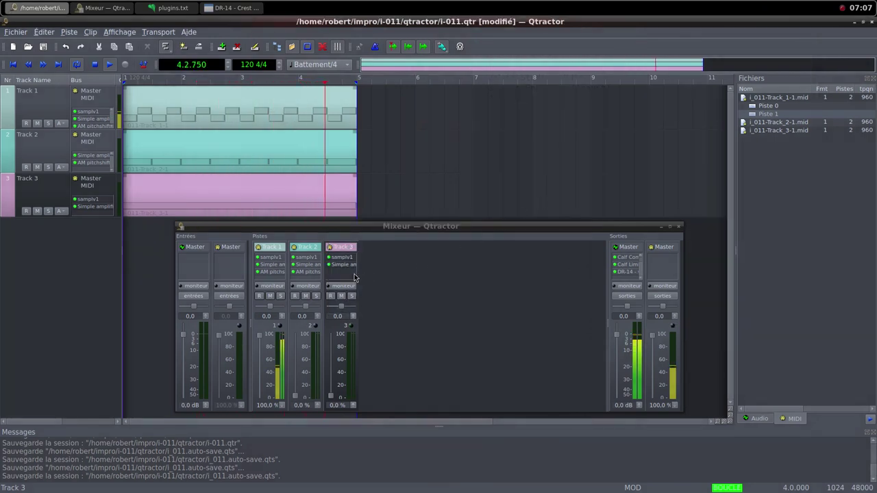
- Raise Track 3's mixer gain to 100 % and set its Simple amplifier gain to 13.916 dB
drag(331, 396, 329, 333)
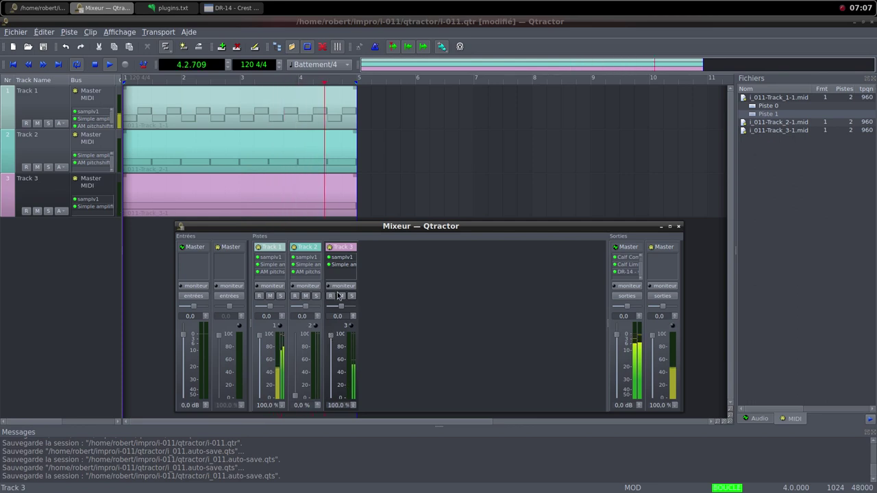
double_click(342, 268)
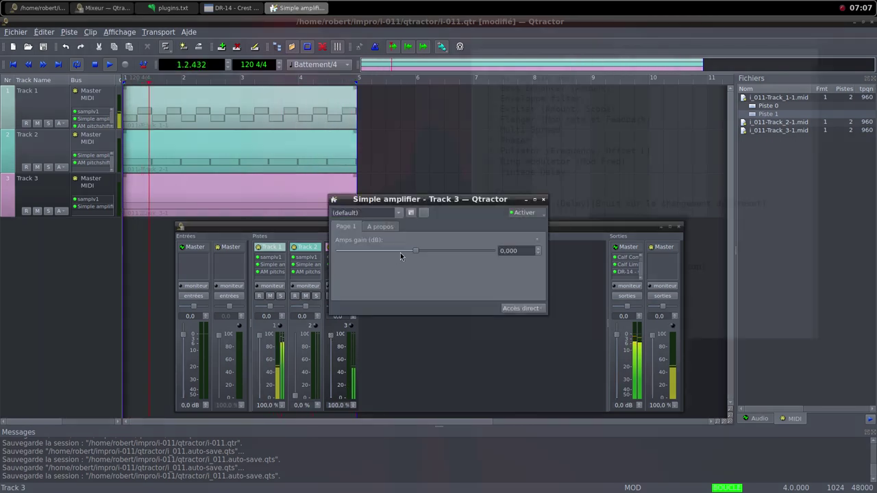
drag(416, 250, 431, 257)
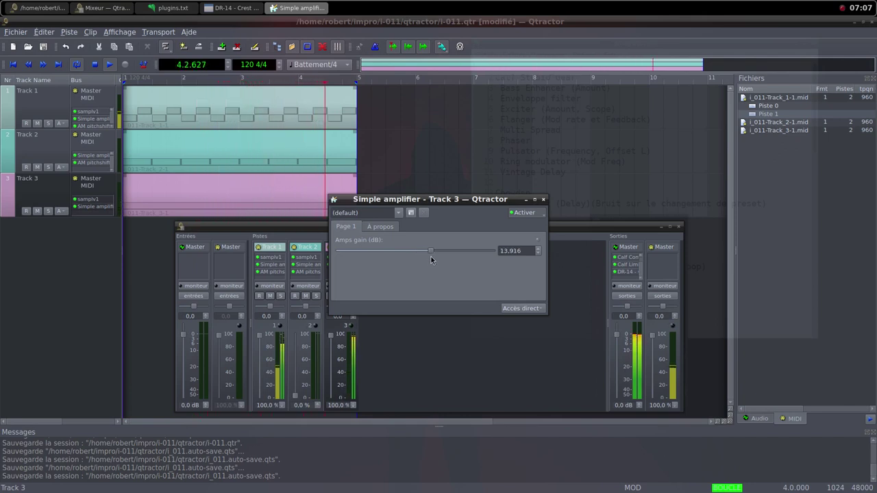
click(544, 199)
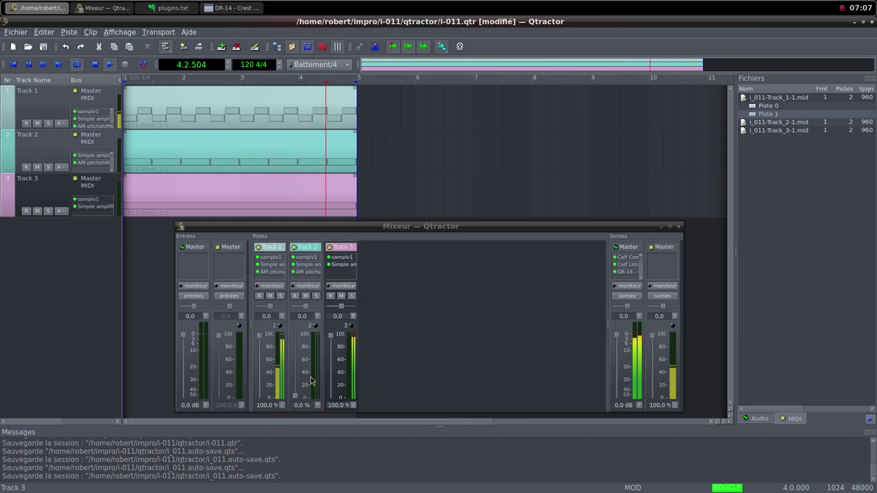
- Raise Track 2's mixer gain to 100 % and set its AM pitchshifter's pitch shift to 0.766
click(296, 400)
drag(296, 400, 294, 334)
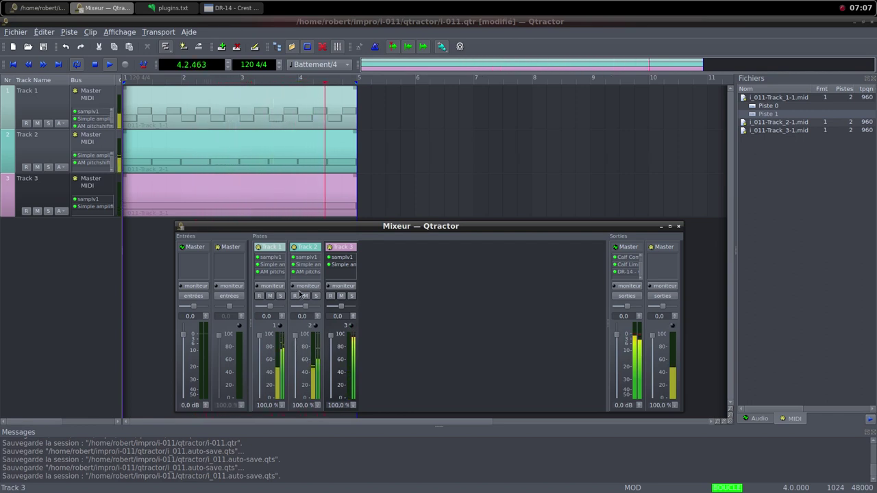
double_click(307, 272)
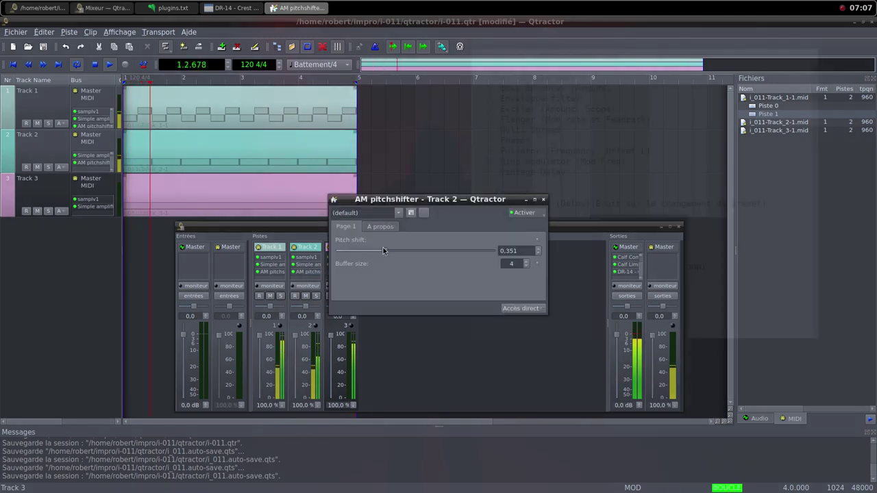
drag(383, 250, 418, 262)
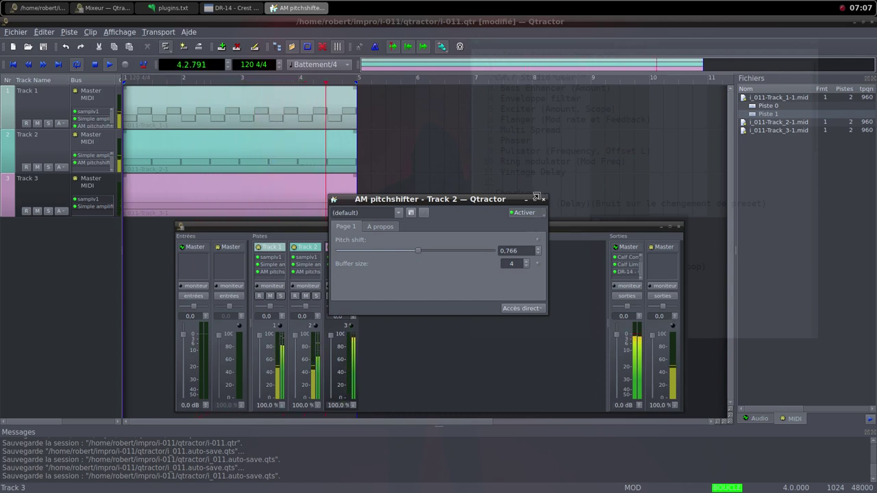
click(543, 200)
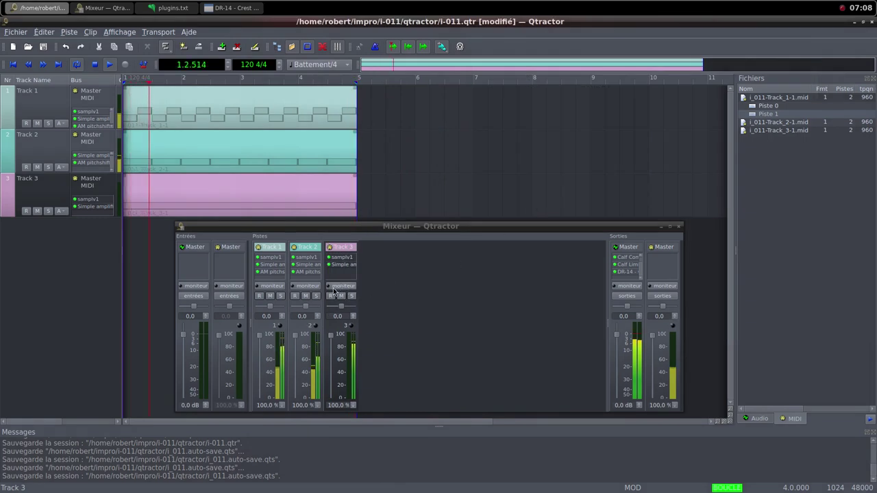
- Lower Track 3's mixer gain to 0 % and add the AM pitchshifter plugin after its Simple amplifier
drag(332, 338, 332, 368)
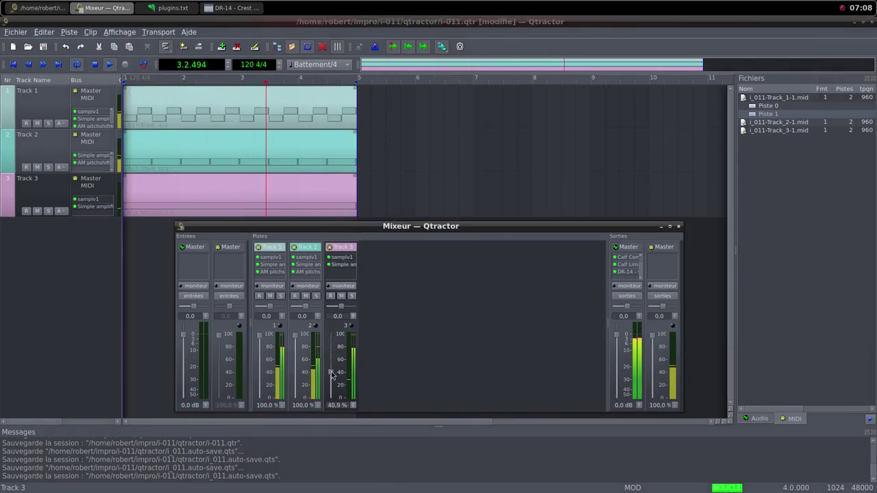
drag(332, 368, 332, 394)
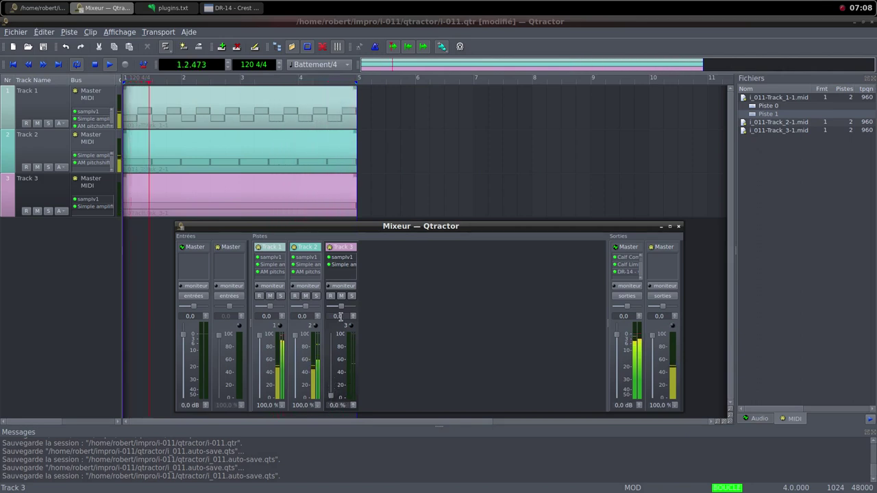
right_click(338, 265)
click(357, 276)
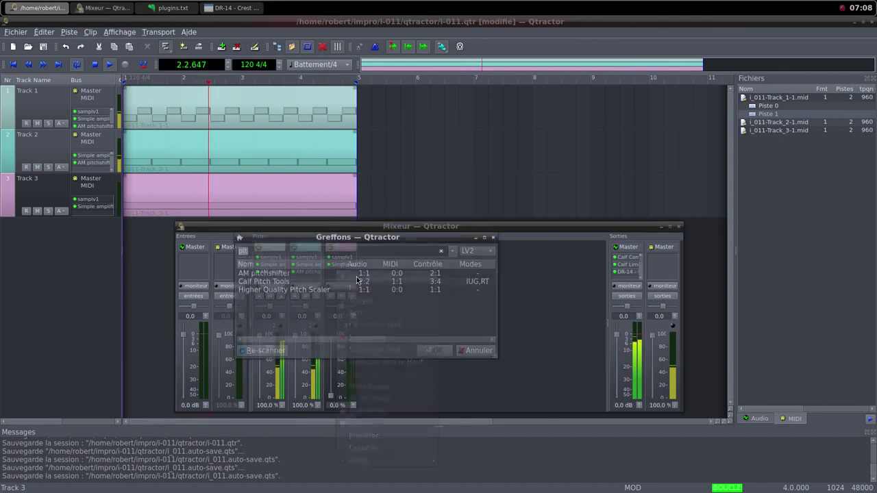
text(pit)
double_click(295, 274)
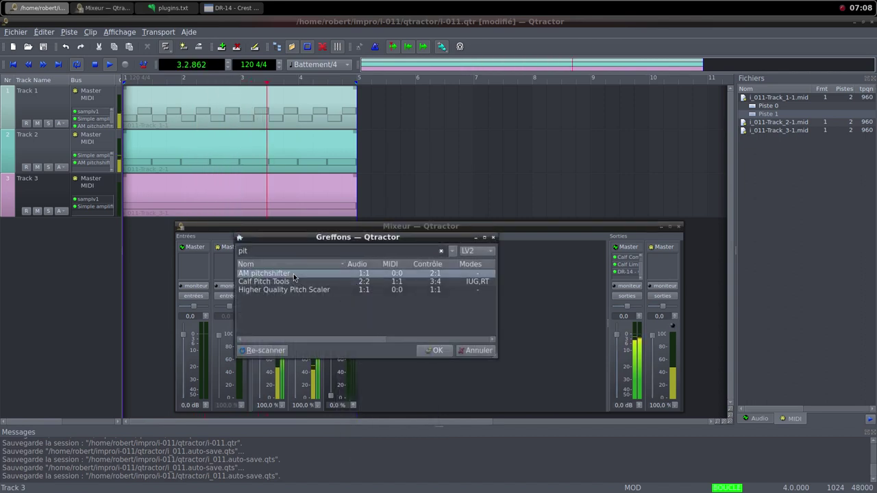
- Restore Track 3's mixer gain to 100 %, set its AM pitchshifter's pitch shift to 0.254, and close the plugin window
drag(468, 200, 515, 171)
drag(333, 397, 335, 335)
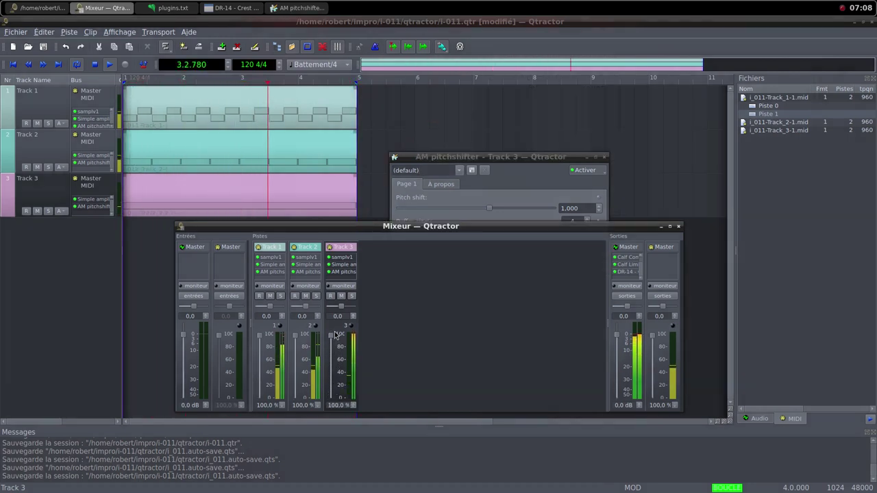
click(507, 161)
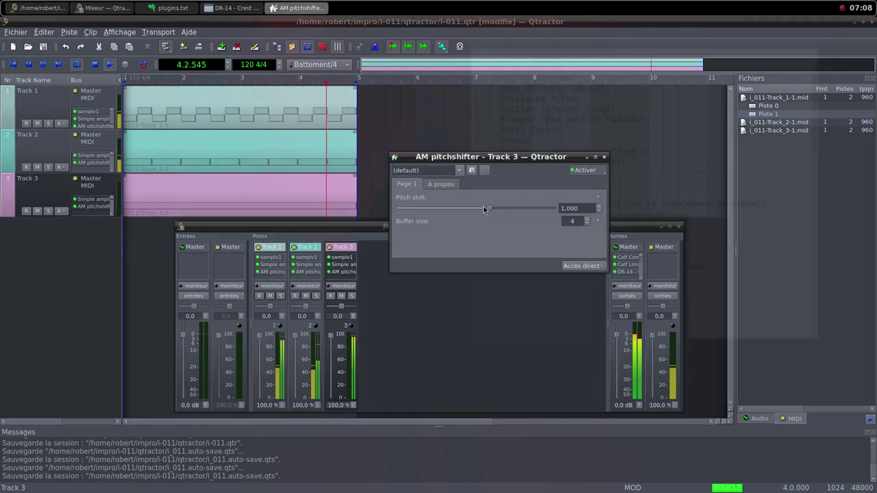
drag(484, 210, 463, 211)
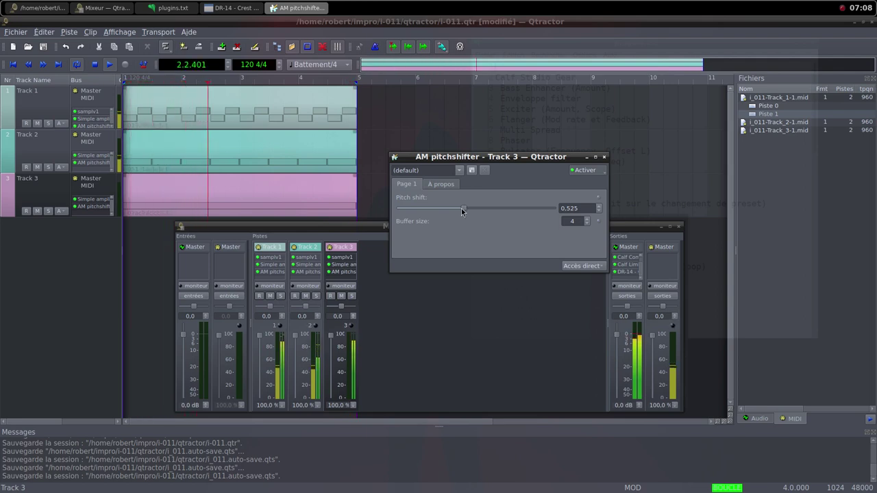
drag(462, 211, 423, 216)
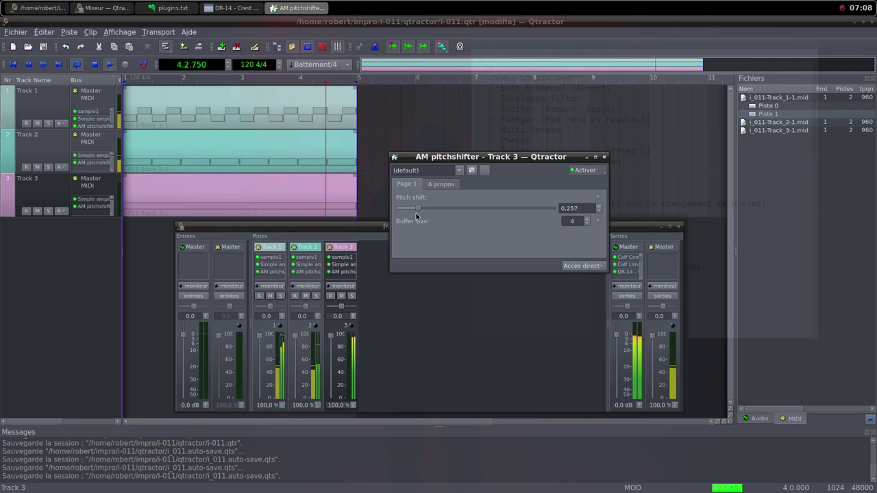
drag(416, 216, 413, 217)
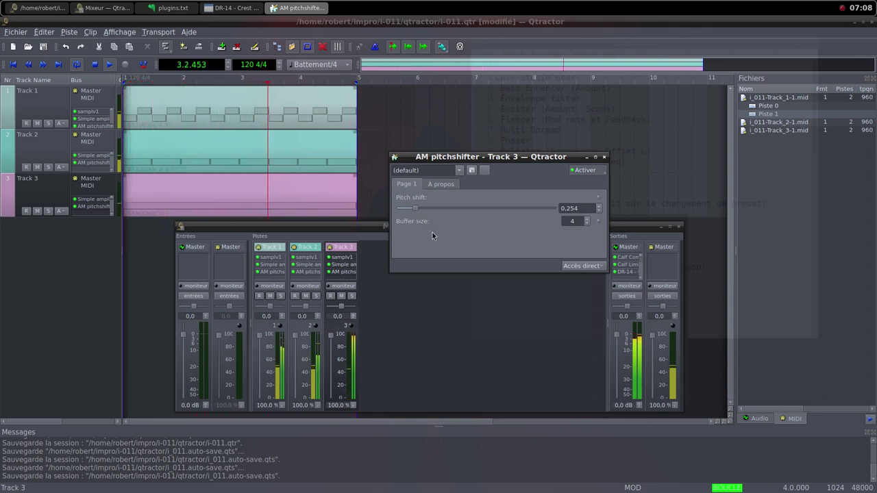
click(603, 157)
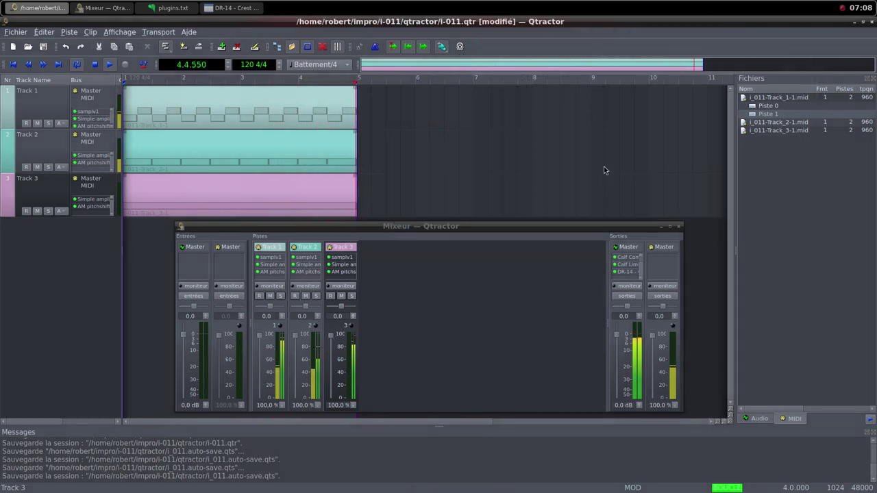
- Check the DR-14 meter on the master output and set Track 2's AM pitchshifter pitch shift to 1.010
double_click(625, 272)
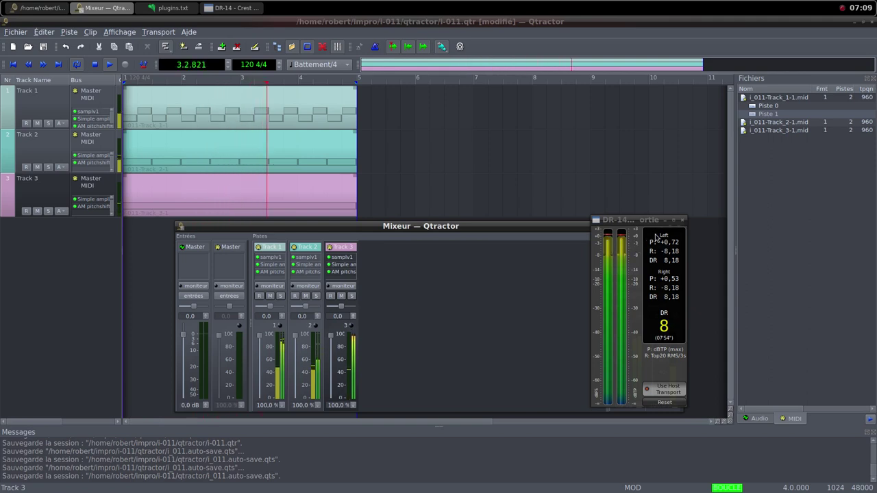
click(683, 220)
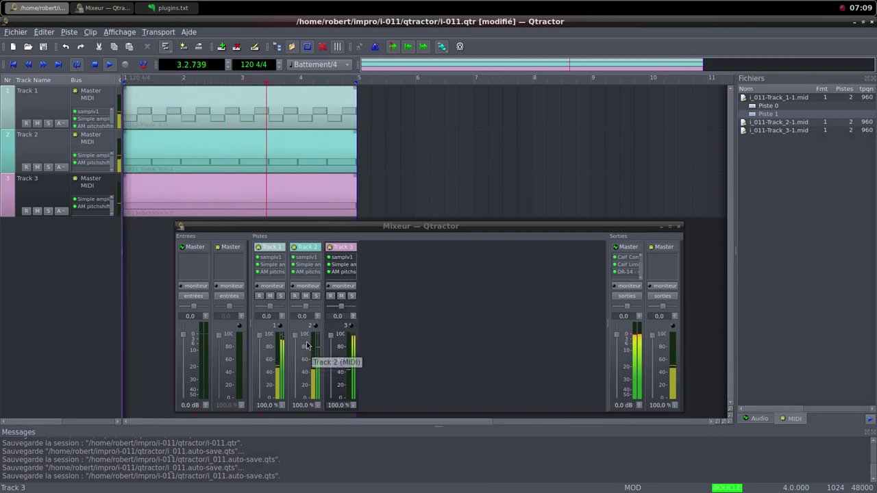
double_click(308, 272)
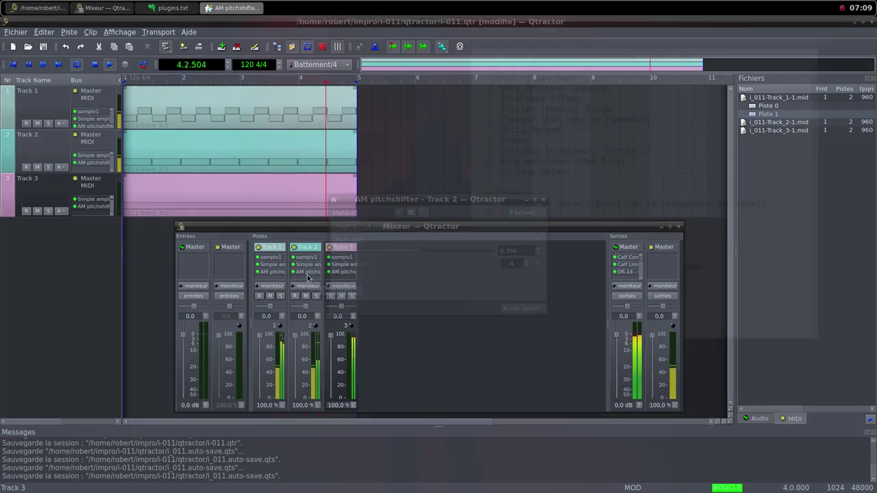
drag(419, 248, 430, 254)
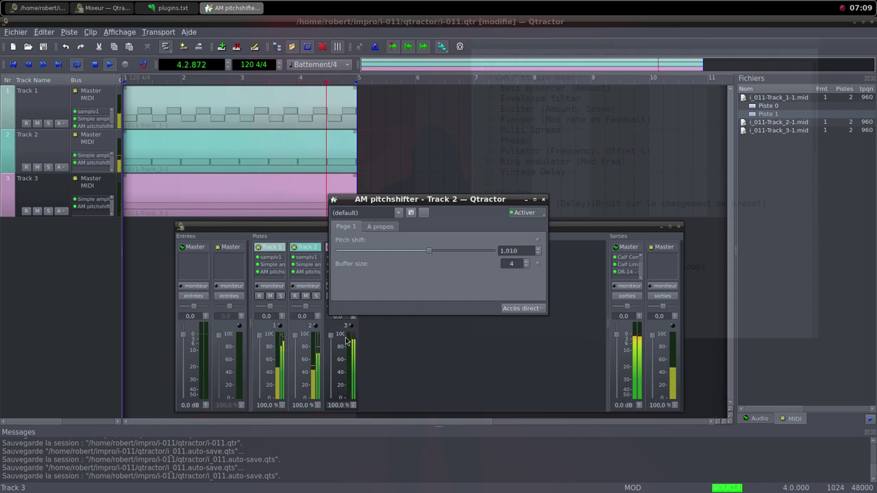
click(543, 199)
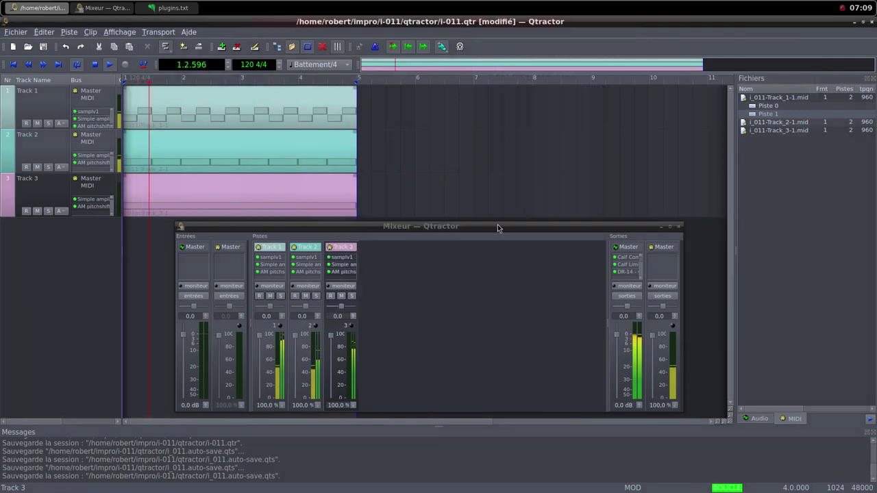
- Set Track 3's Simple amplifier gain to 11.004 dB and lower Track 2's mixer gain to 0 %
click(345, 273)
double_click(343, 265)
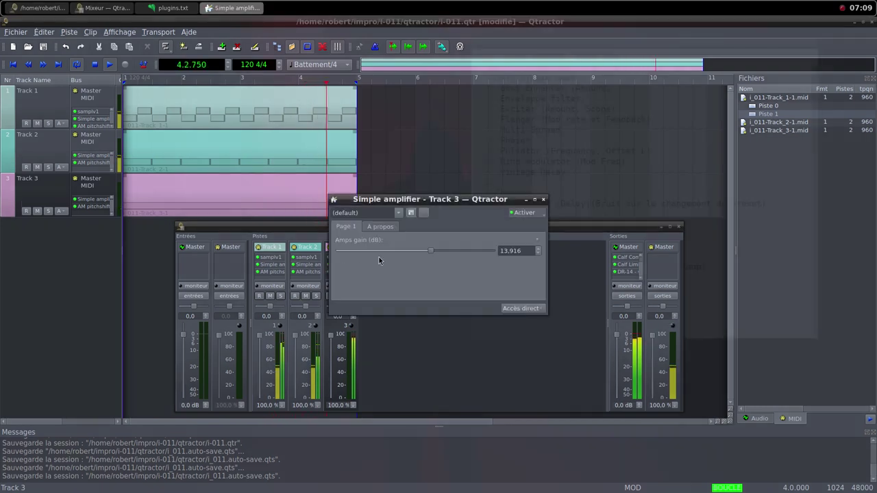
drag(431, 255, 426, 254)
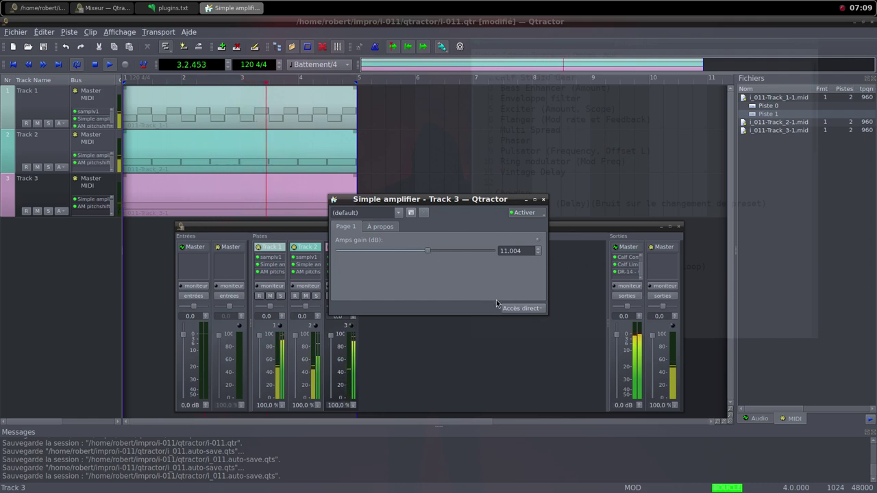
click(544, 199)
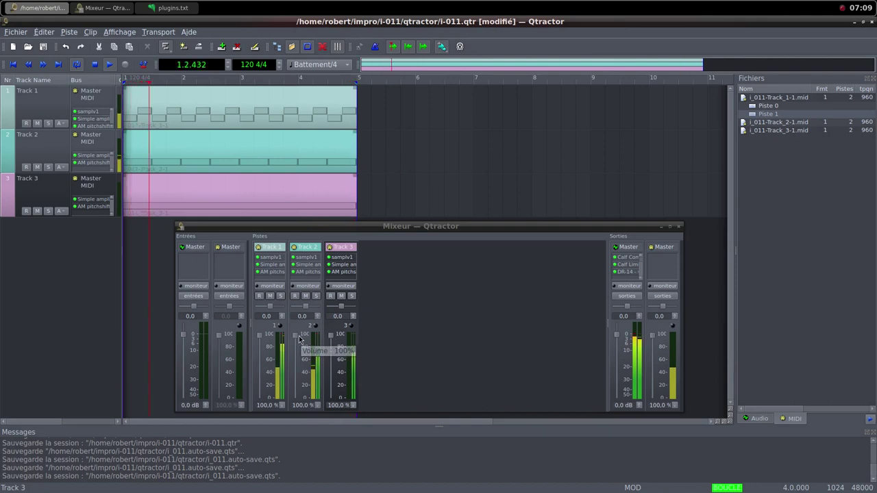
drag(296, 340, 299, 407)
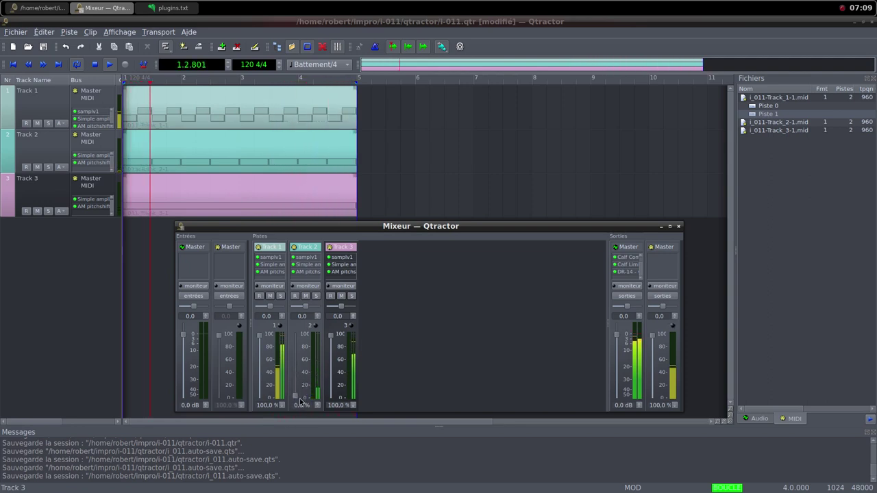
- Switch to Firefox, get another random Freesound sound, and save the Heels.wav file in the i-011 samples folder
middle_click(489, 5)
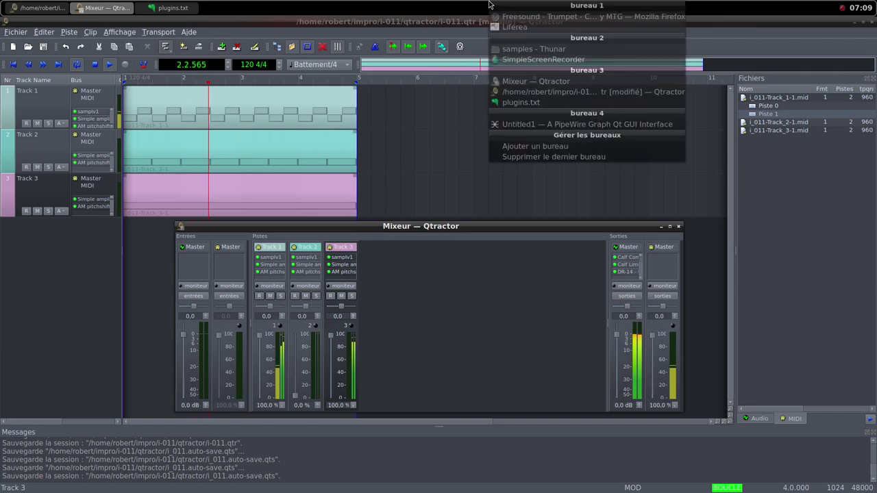
click(548, 18)
scroll(601, 184, up, 1)
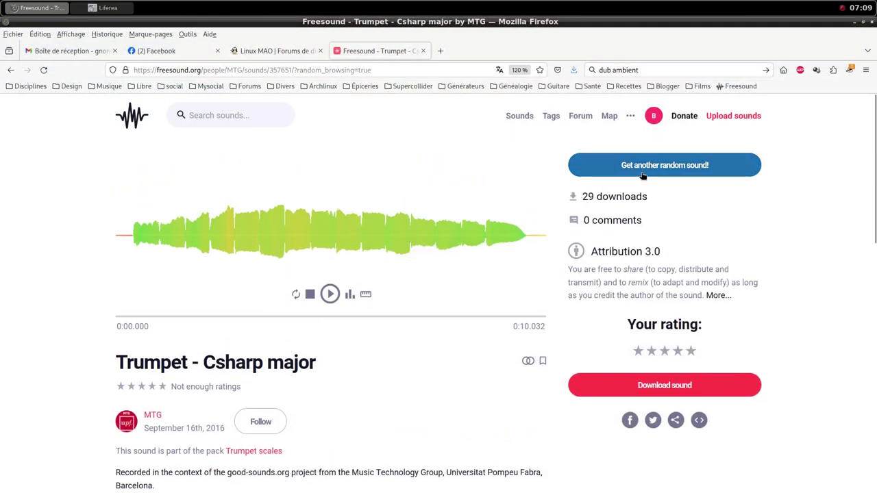
click(647, 170)
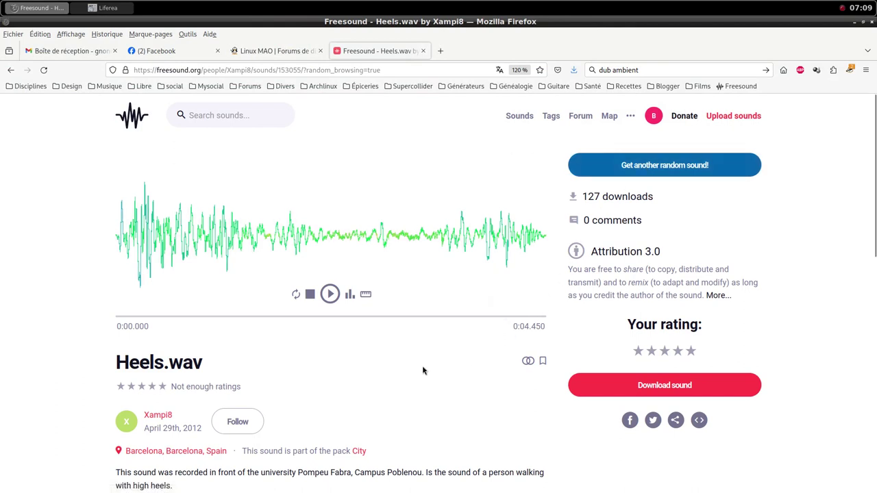
scroll(420, 371, down, 2)
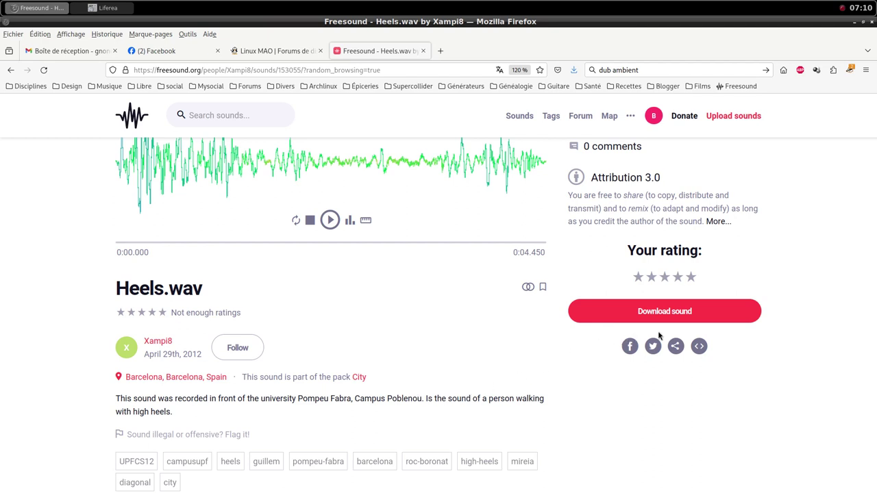
click(652, 314)
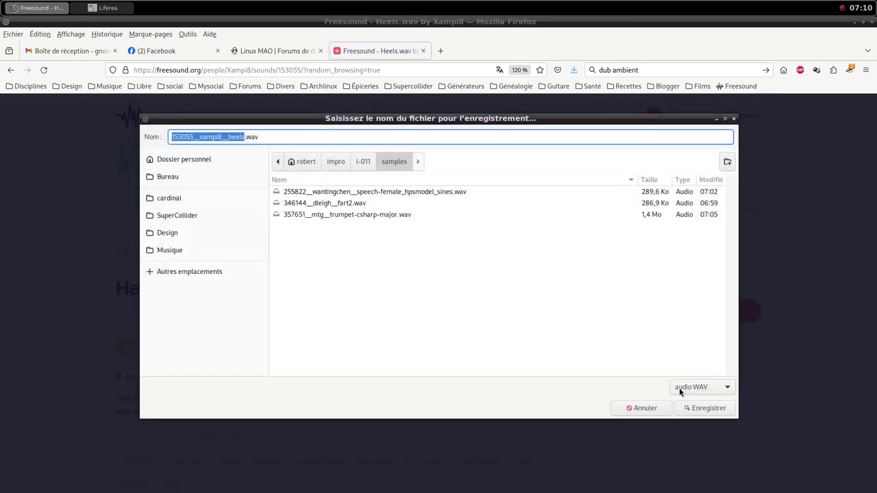
click(703, 408)
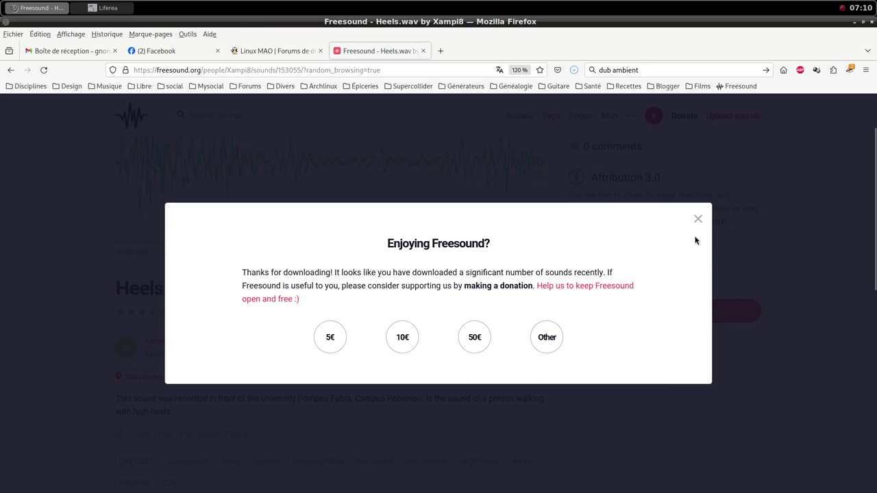
click(698, 219)
- Switch back to Qtractor and start adding a new track, Track 4, with its type set to MIDI
click(443, 5)
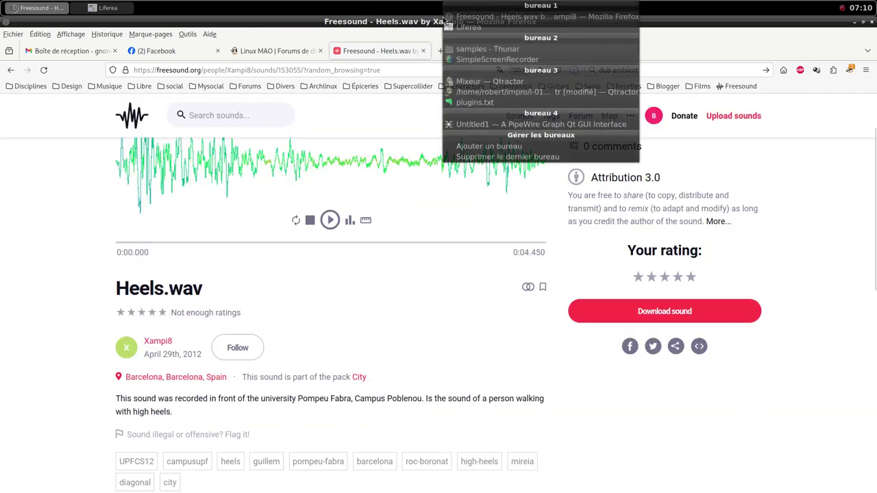
click(468, 81)
right_click(409, 293)
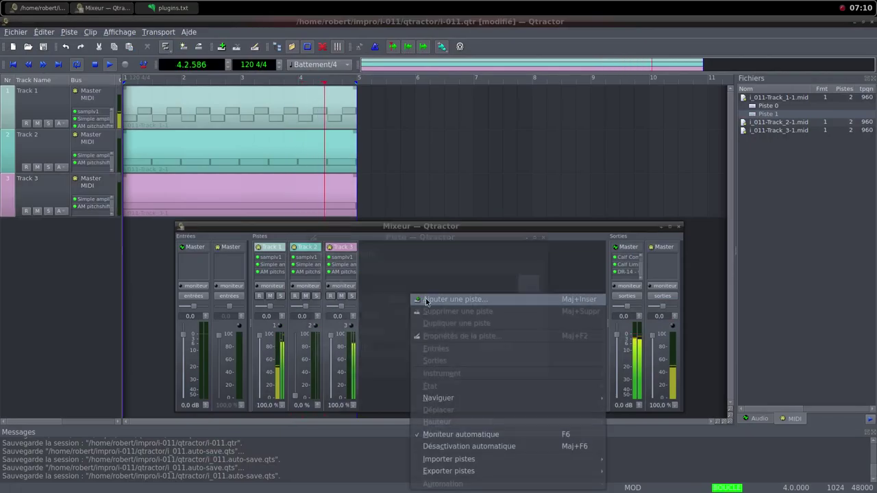
click(425, 298)
click(363, 319)
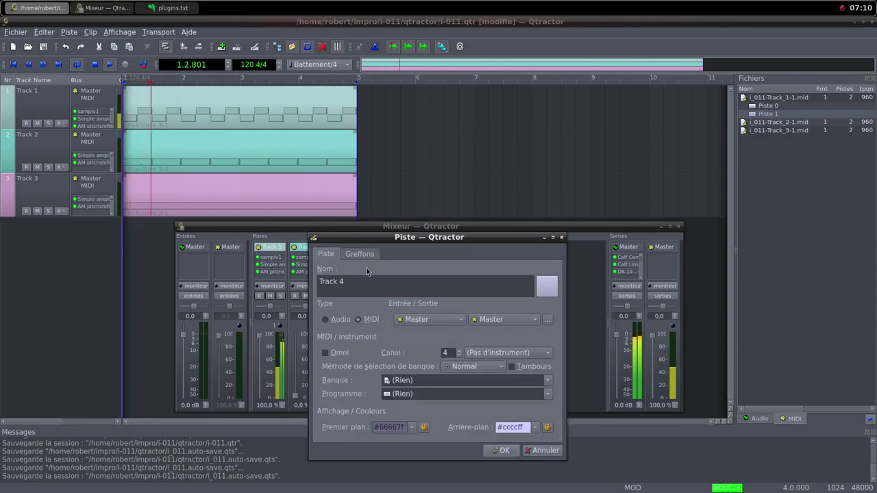
- Add the LV2 samplv1 plugin to Track 4's plugin list
click(360, 254)
click(534, 271)
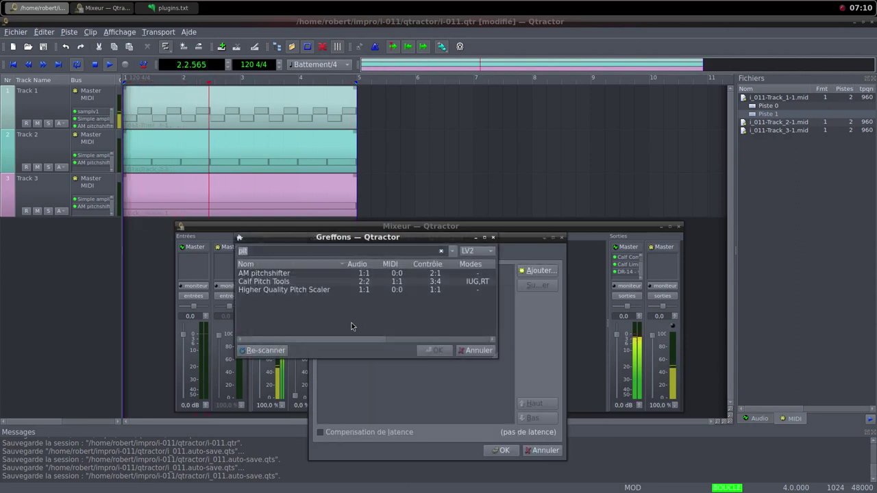
text(sam)
scroll(336, 322, down, 2)
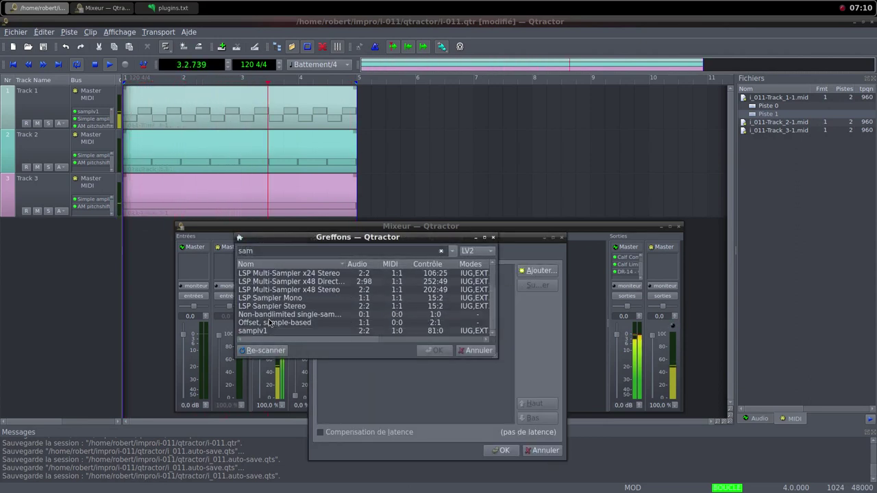
click(268, 333)
double_click(268, 333)
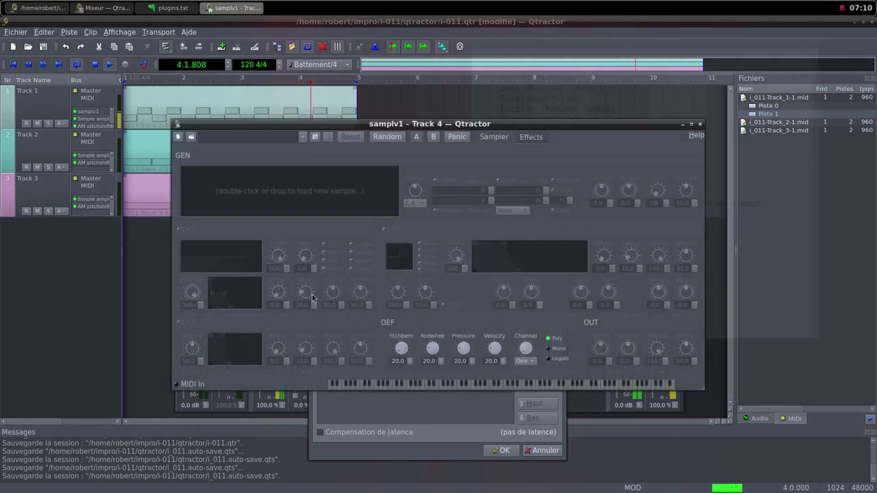
- Load the heels sample into Track 4's samplv1 and set its DCA volume and output volume to 100
double_click(285, 192)
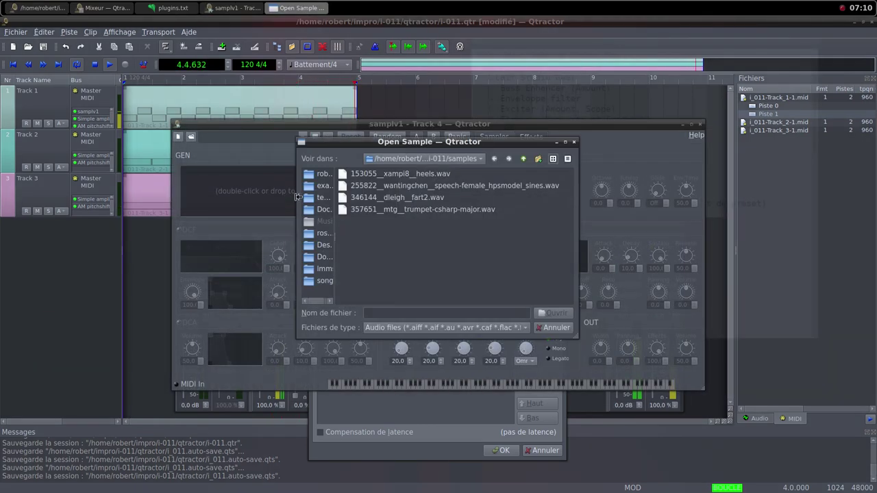
click(433, 176)
click(552, 313)
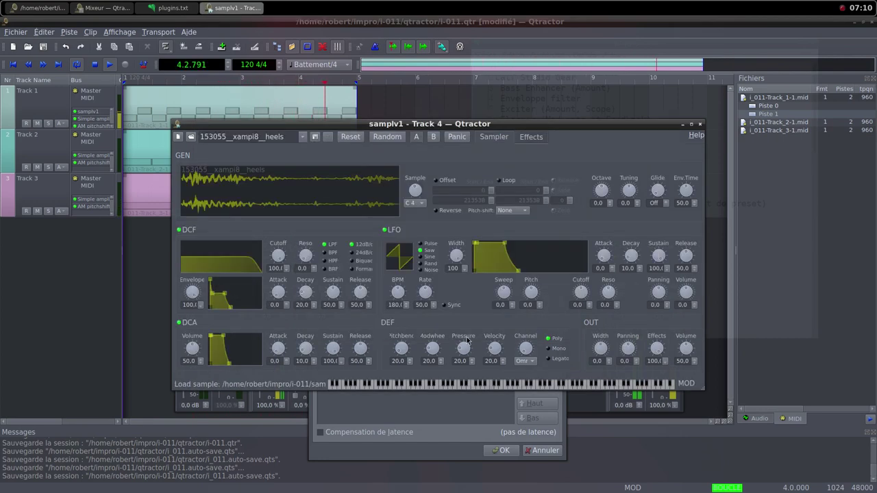
drag(193, 344, 667, 366)
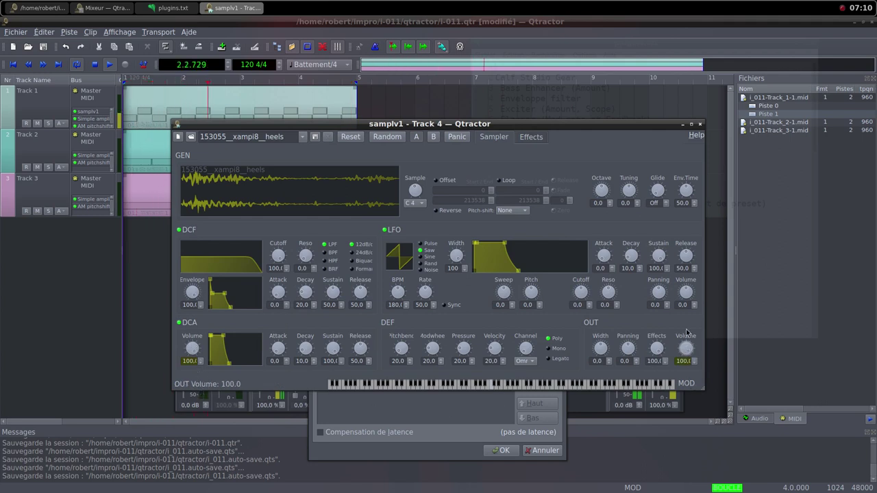
click(700, 125)
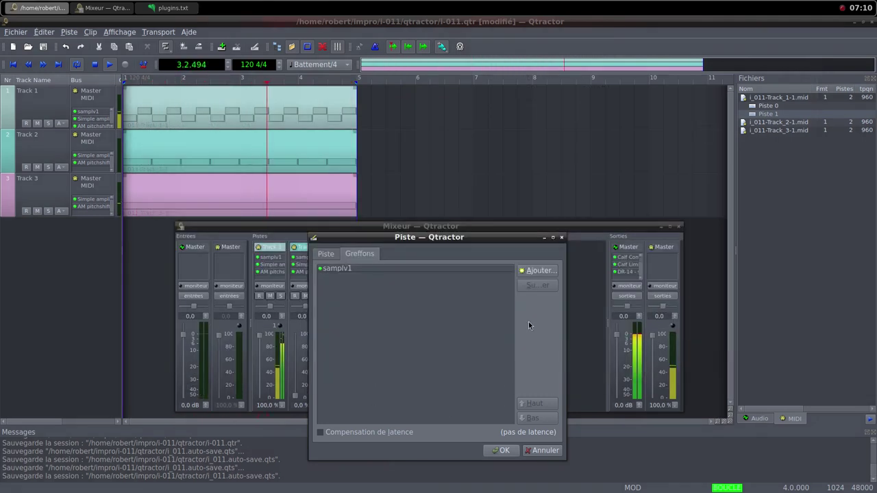
- Add the Simple amplifier plugin after samplv1 on Track 4, close its window, and confirm the new track
click(526, 275)
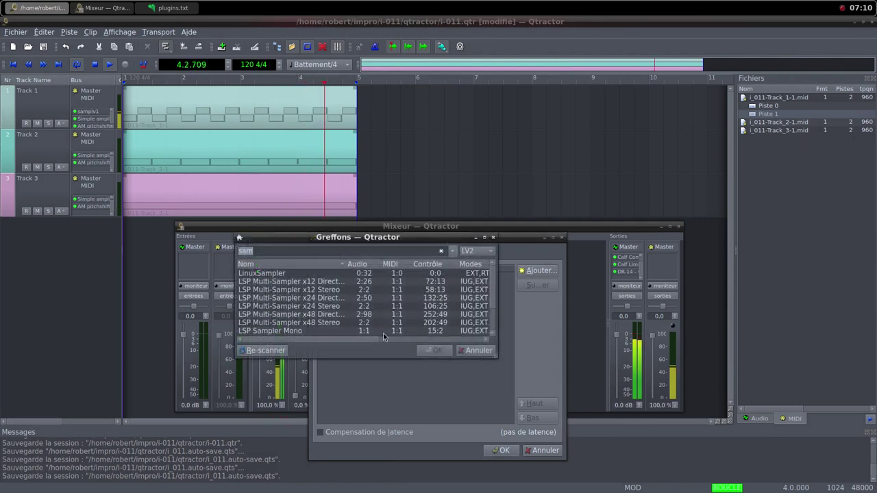
text(sim)
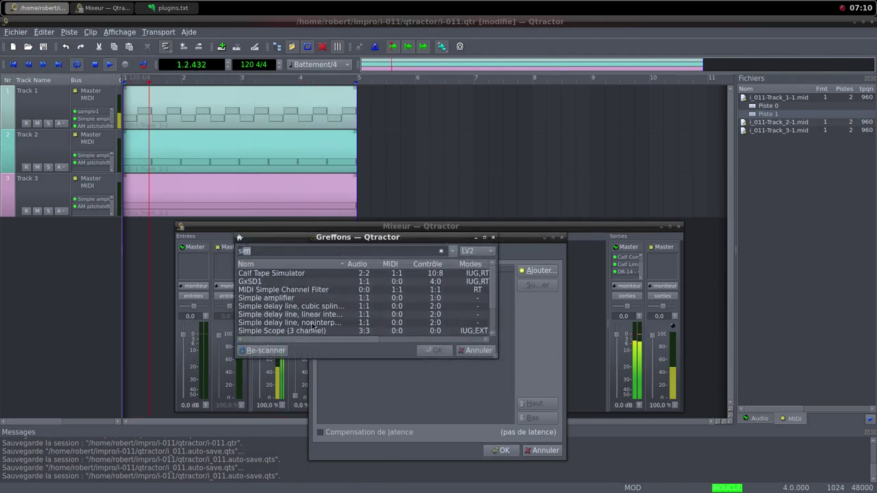
scroll(312, 327, down, 1)
scroll(312, 326, up, 1)
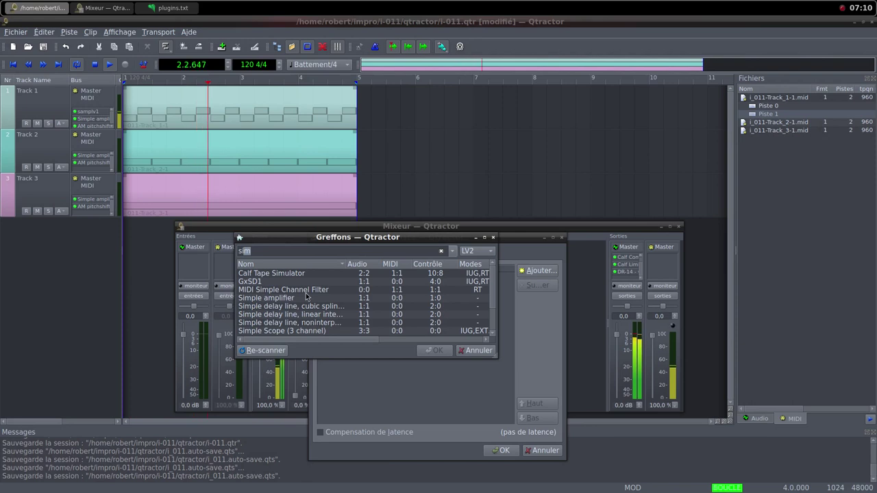
double_click(307, 298)
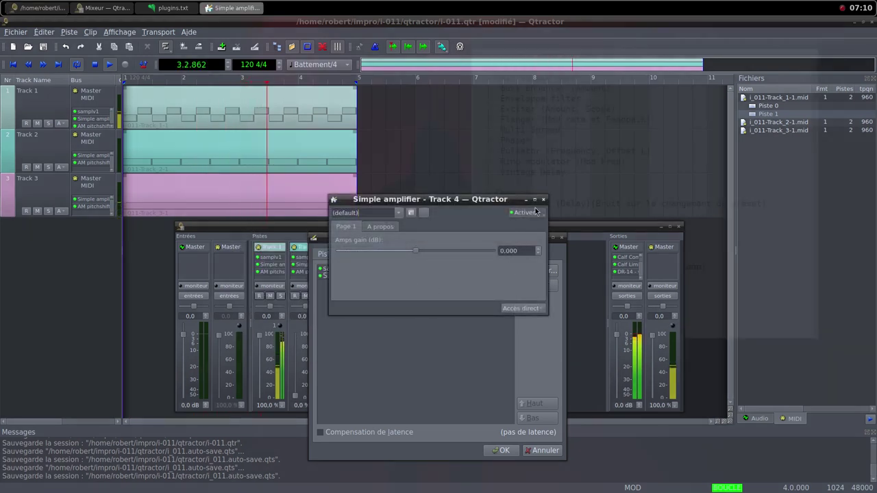
click(543, 200)
click(501, 450)
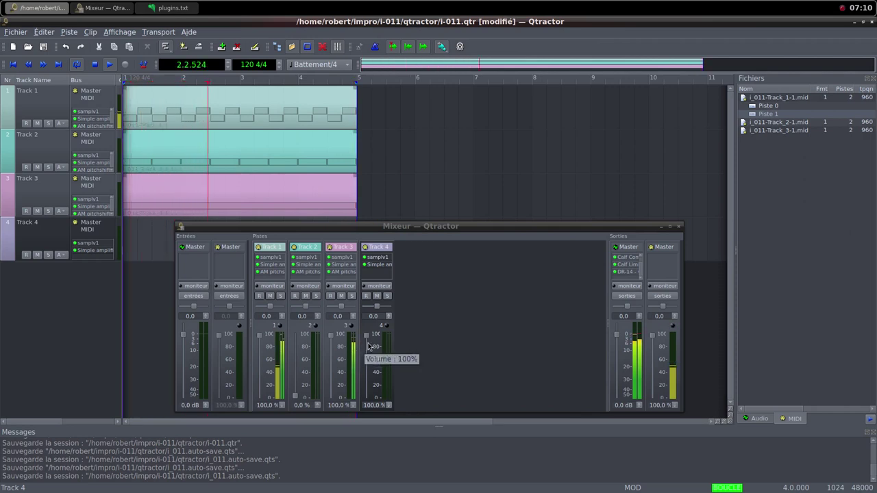
- Lower the mixer gains of Track 1 and Track 4 to 0 %
drag(259, 335, 259, 401)
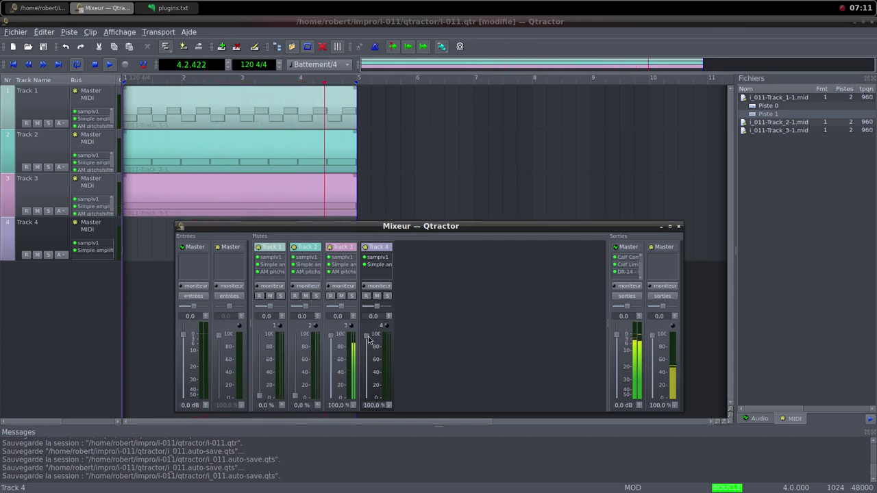
drag(368, 339, 365, 402)
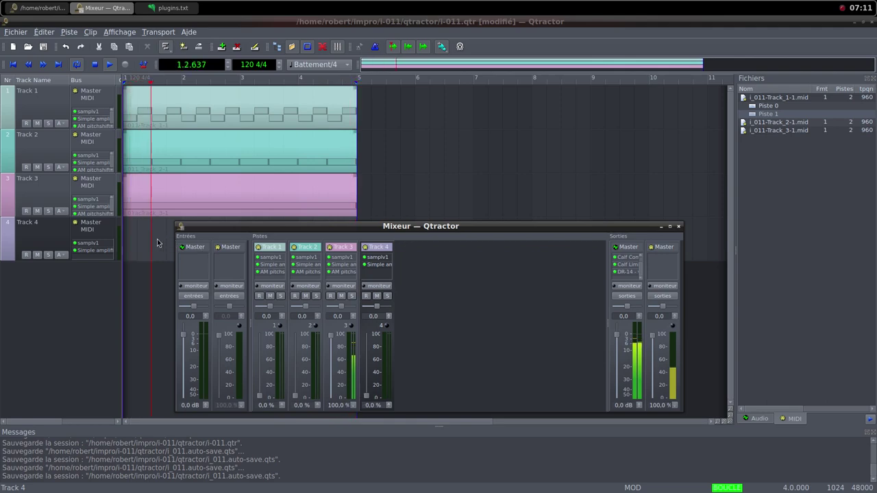
click(464, 10)
click(493, 20)
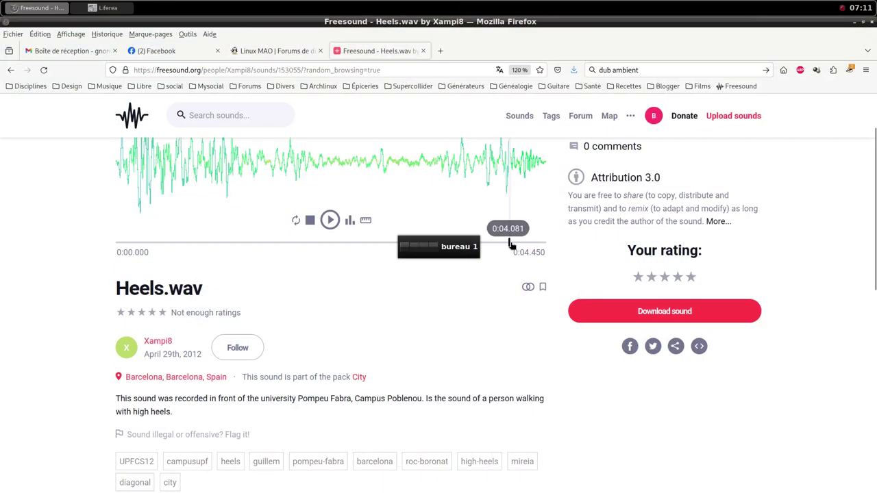
click(466, 8)
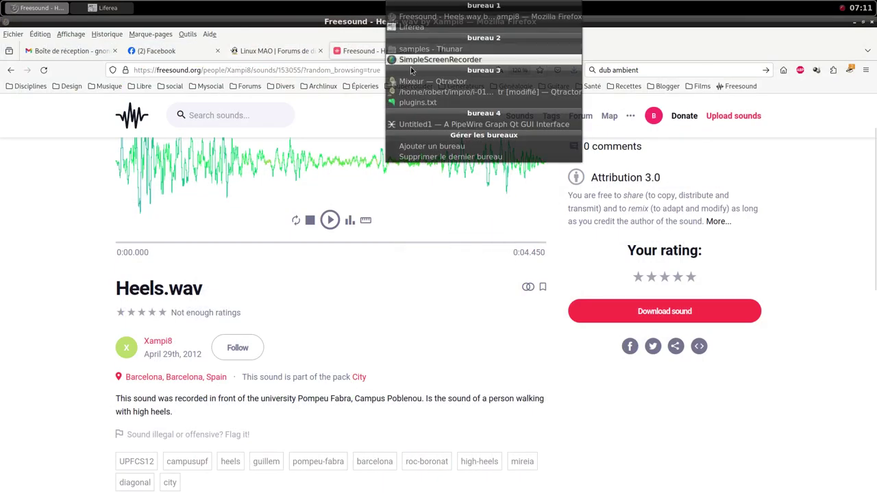
click(415, 82)
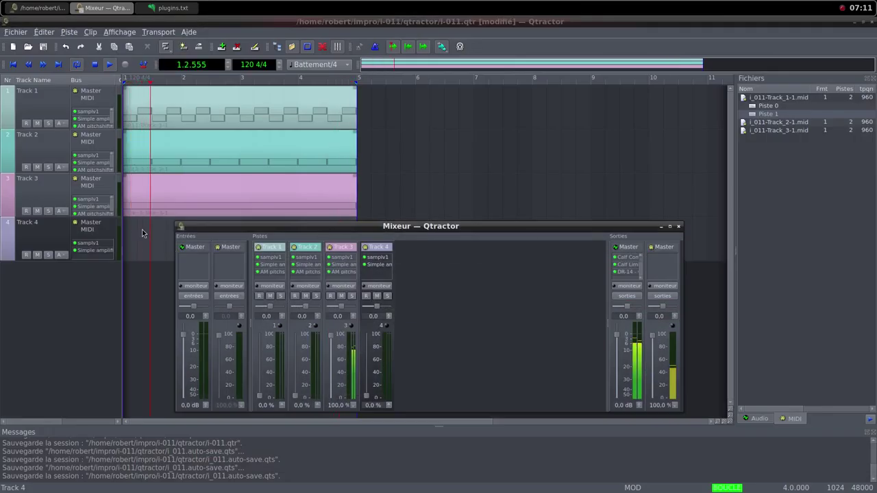
- Create a new MIDI clip at bar 1 on Track 4 and fill bars 1 to 4 with two consecutive two-bar C4 notes
right_click(142, 231)
mouse_move(299, 395)
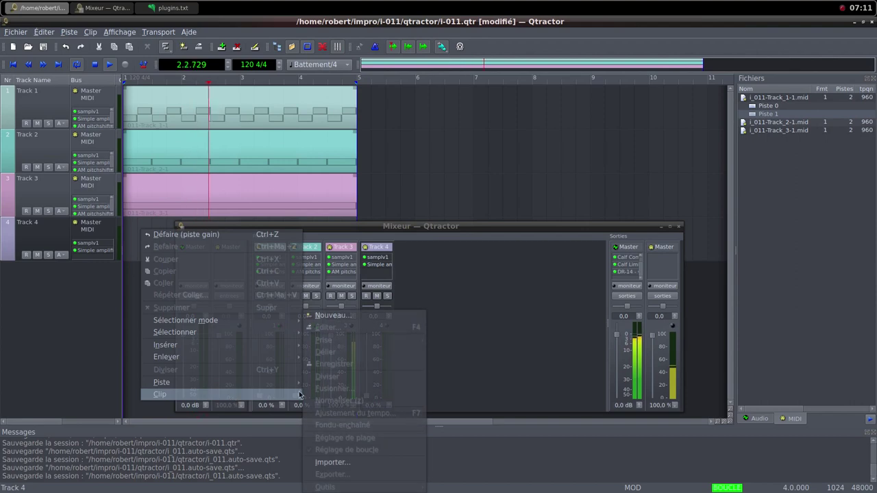
click(331, 316)
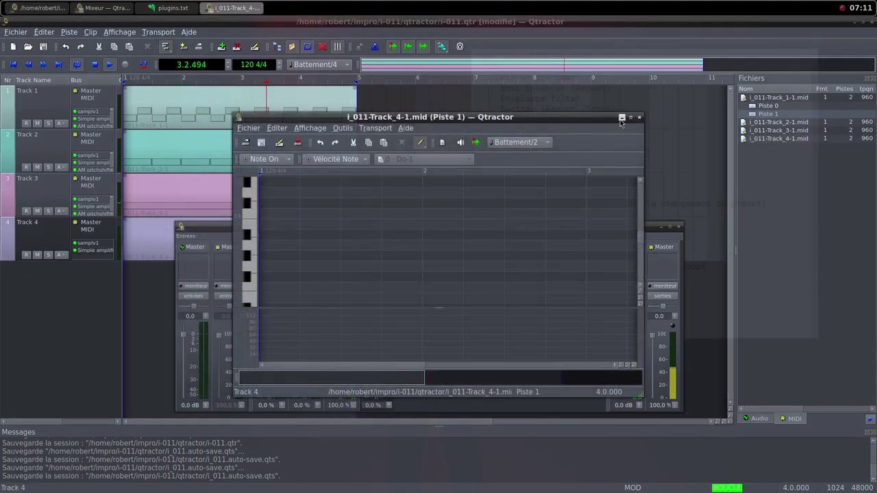
click(631, 118)
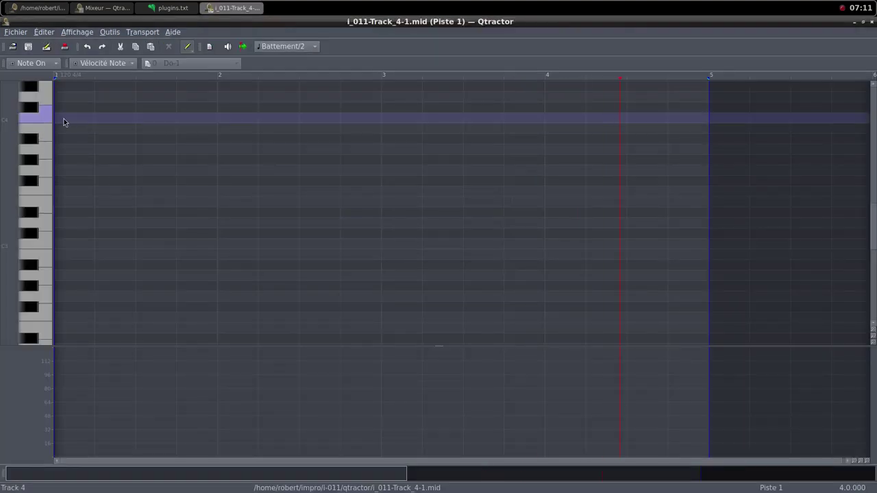
drag(62, 119, 700, 117)
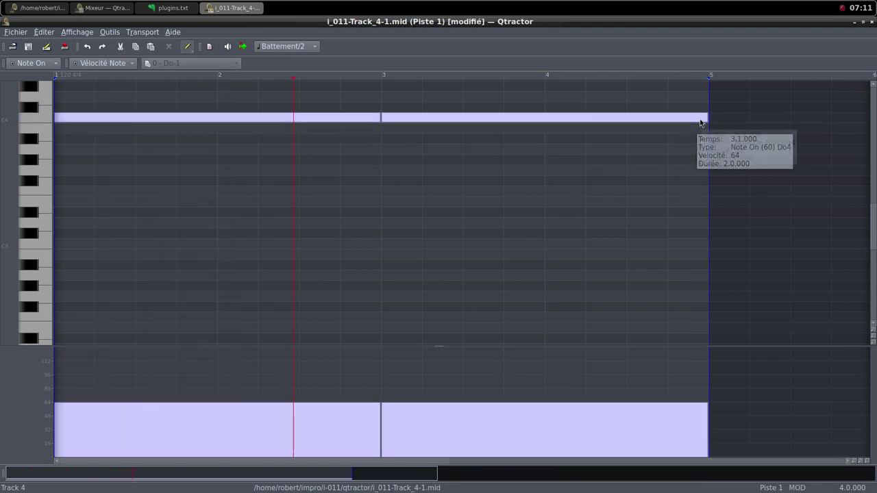
click(872, 21)
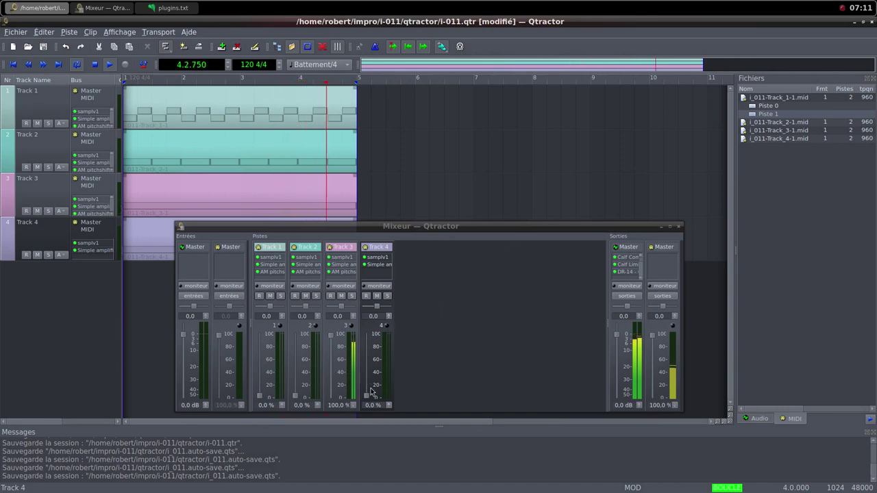
- Raise Track 4's mixer gain to 100 % and set its Simple amplifier gain to 16.828 dB
drag(367, 399, 371, 336)
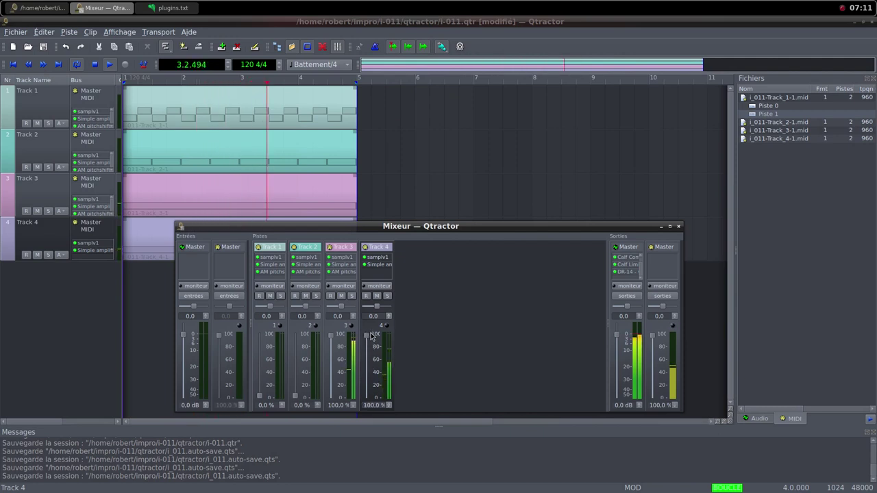
double_click(377, 265)
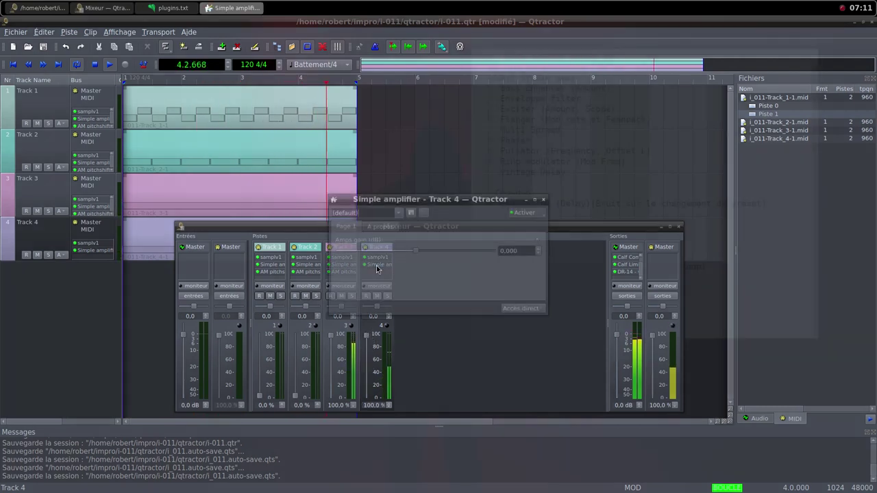
drag(411, 249, 436, 257)
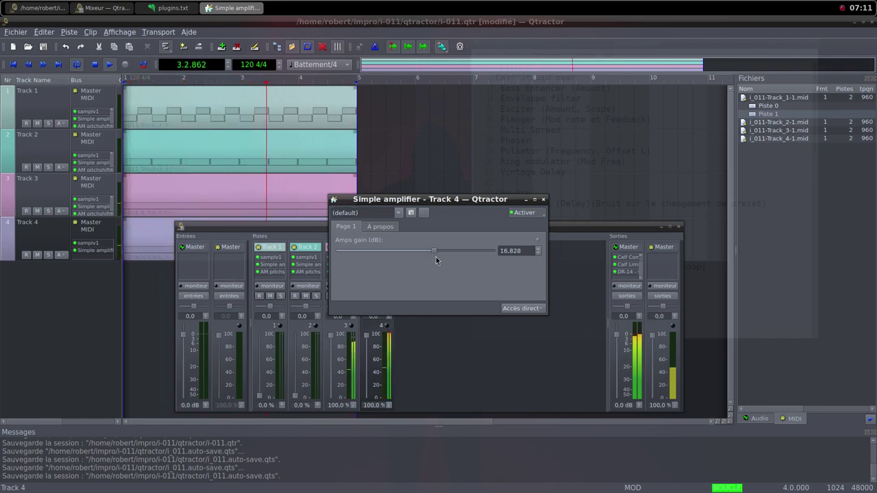
- Lower Track 4's Simple amplifier gain to 12.670 dB and bring its mixer volume down to 0%
drag(436, 257, 428, 252)
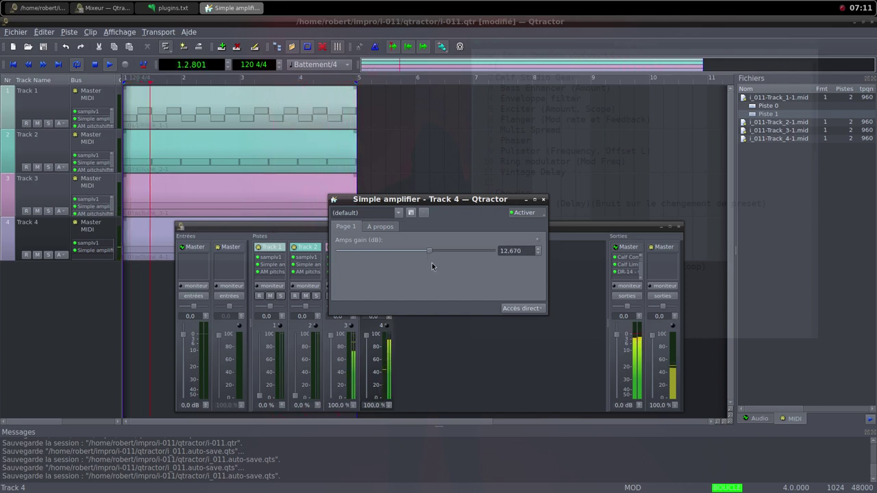
click(543, 200)
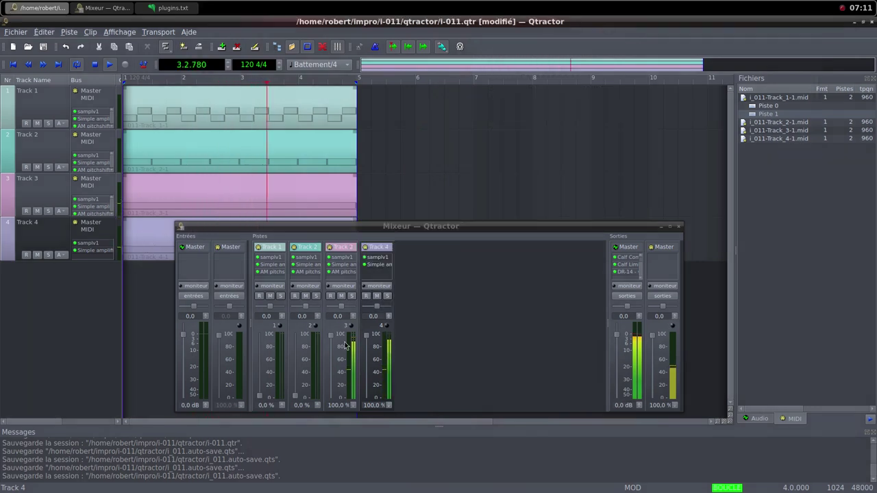
drag(367, 342, 365, 397)
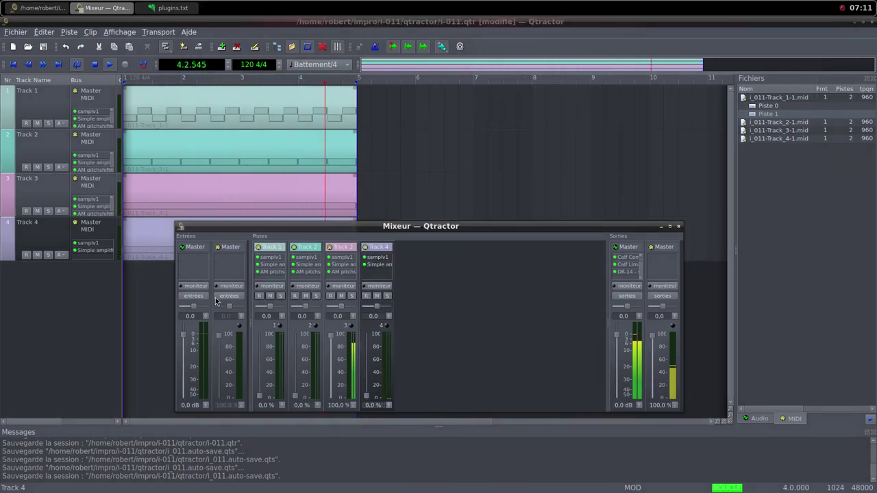
- Transpose both long notes in Track 4's MIDI clip from C4 up to C6 and close the clip editor
double_click(139, 235)
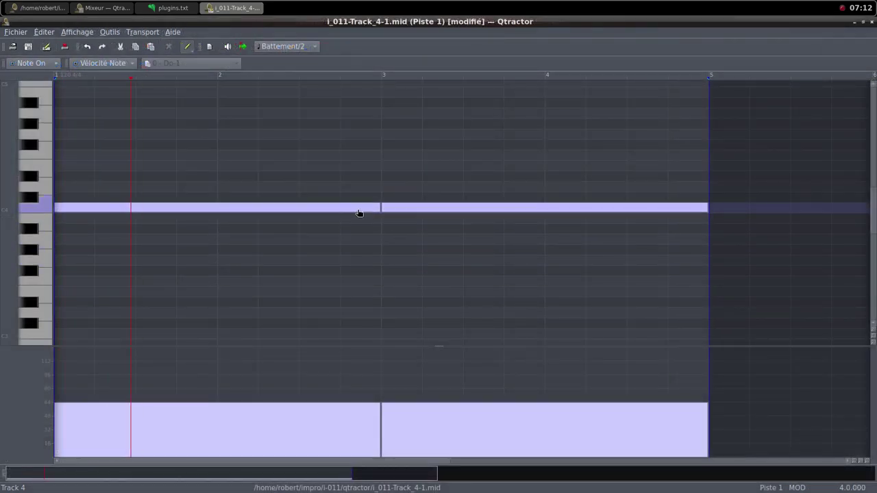
click(358, 210)
ctrl+click(395, 209)
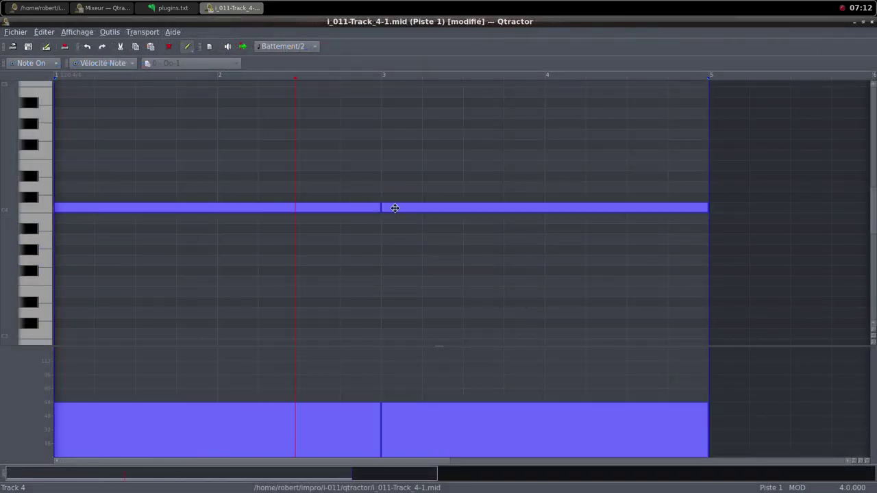
drag(394, 208, 363, 139)
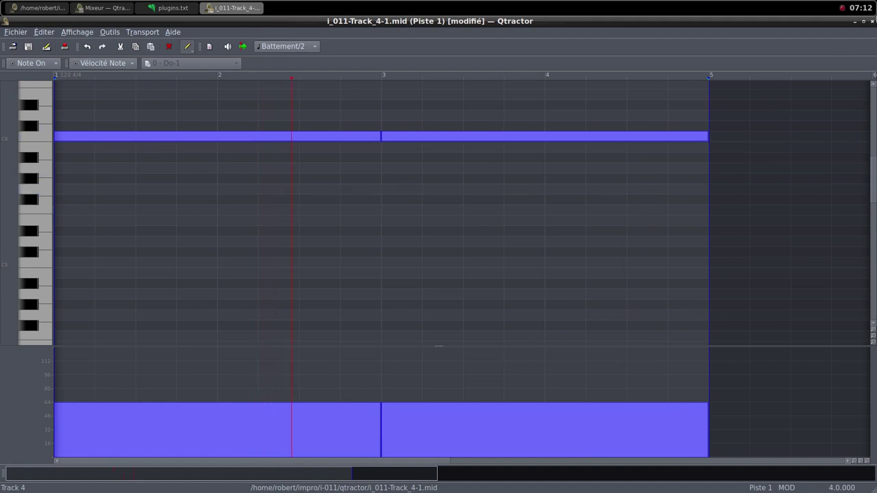
click(864, 22)
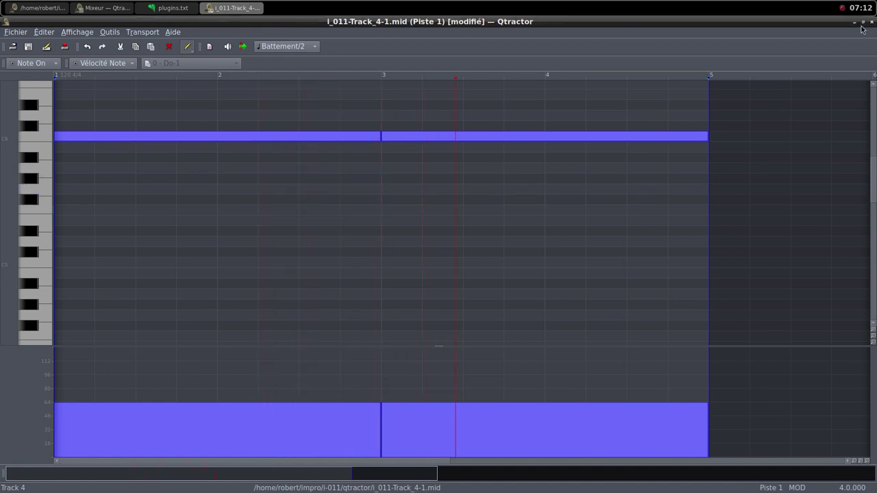
click(864, 22)
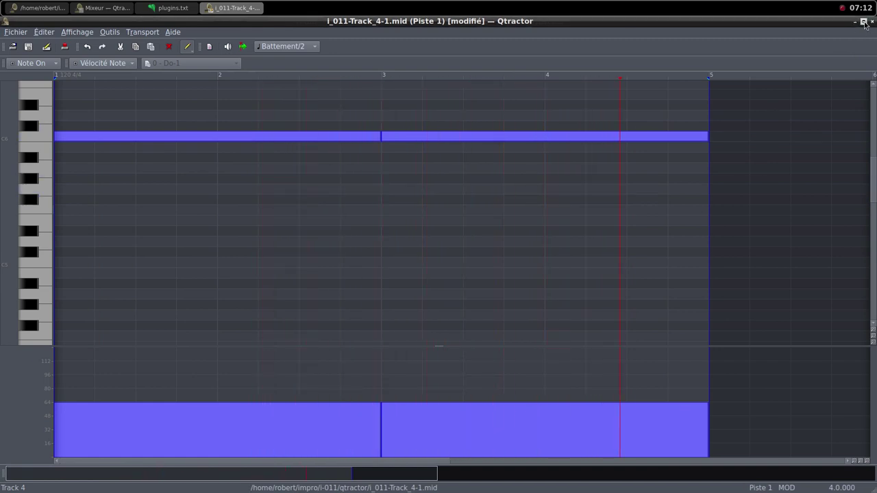
click(872, 22)
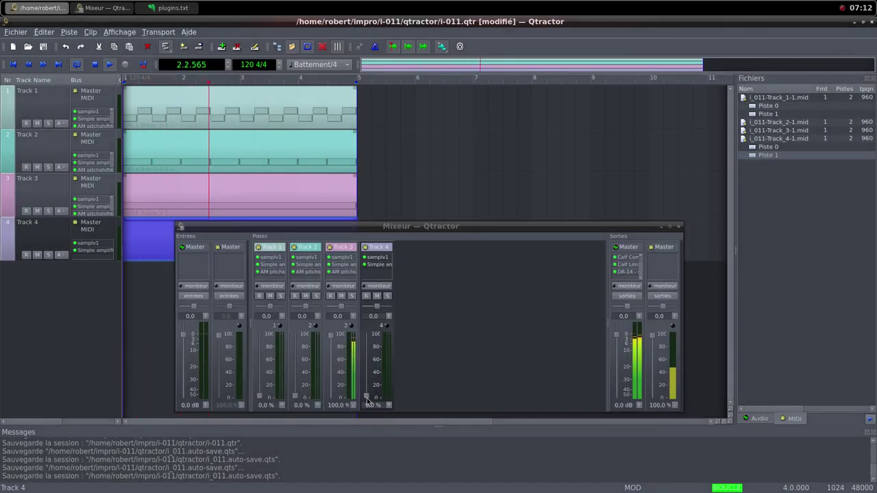
- Set Track 4's mixer volume to 66.7% and its Simple amplifier gain to 9.758 dB
drag(364, 391, 376, 361)
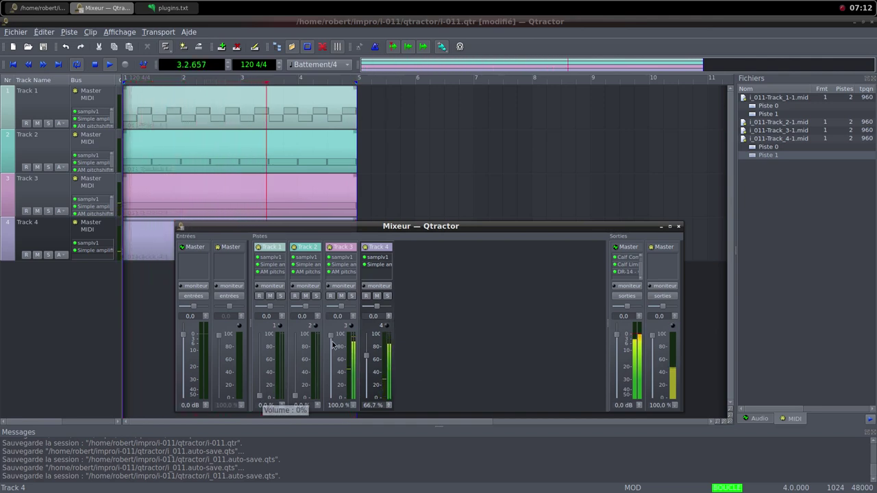
double_click(379, 266)
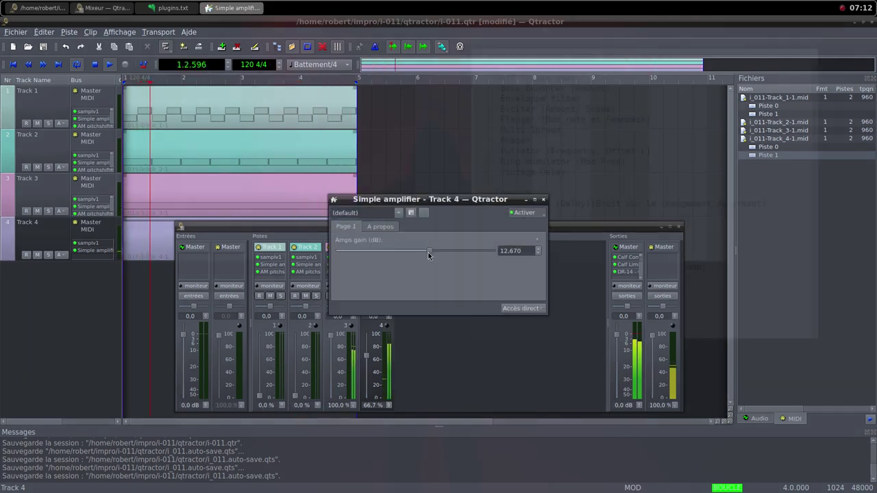
click(426, 252)
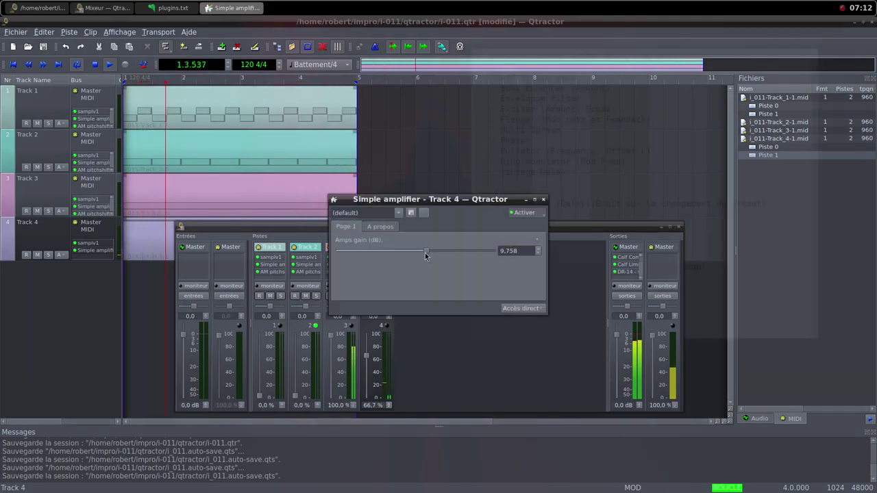
click(543, 200)
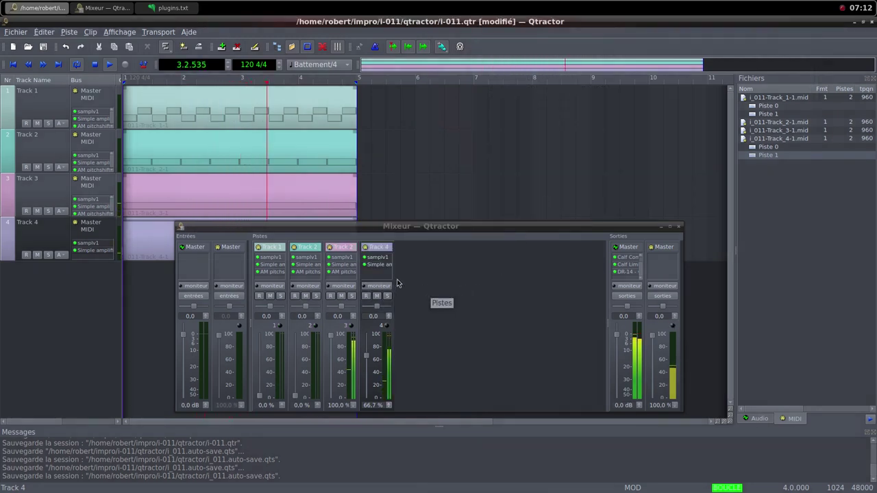
- Add the AM pitchshifter plugin to Track 4's plugin chain, searching the plugin list for "pit"
right_click(373, 267)
click(379, 276)
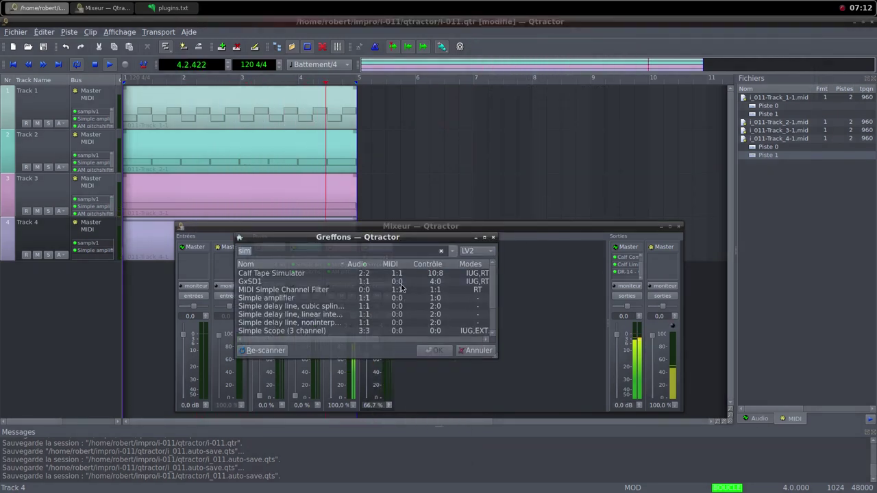
text(pit)
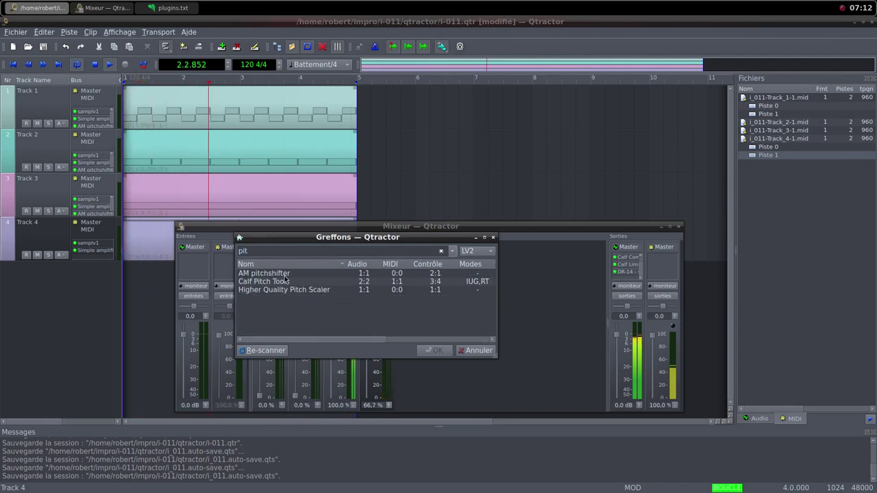
key(Down)
key(Return)
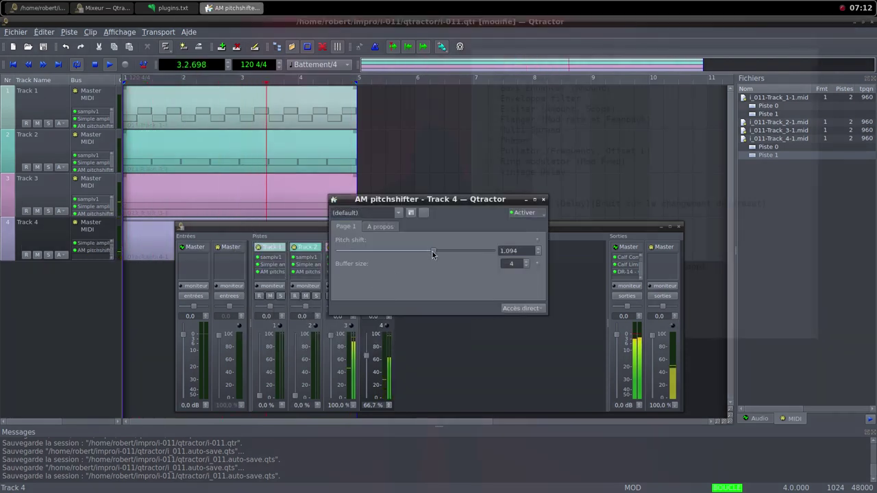
- Set the pitch shift of Track 4's AM pitchshifter to 4.000 and close the plugin window
drag(428, 250, 458, 261)
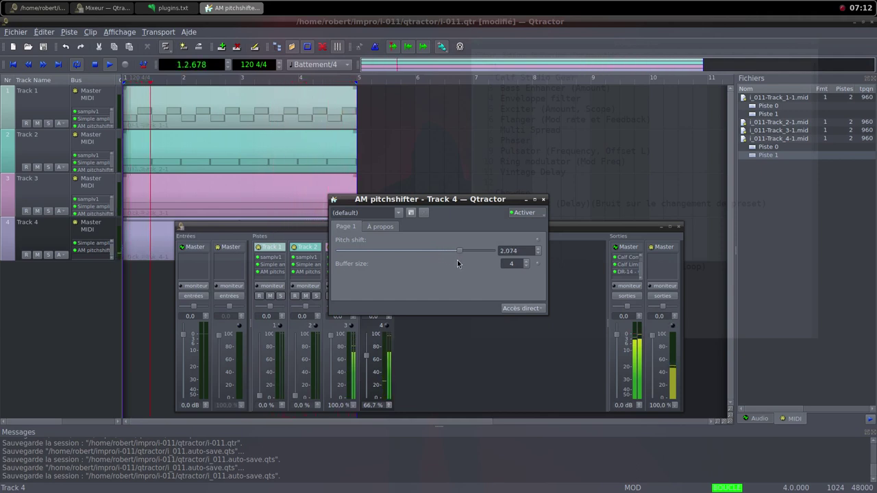
drag(460, 252, 478, 254)
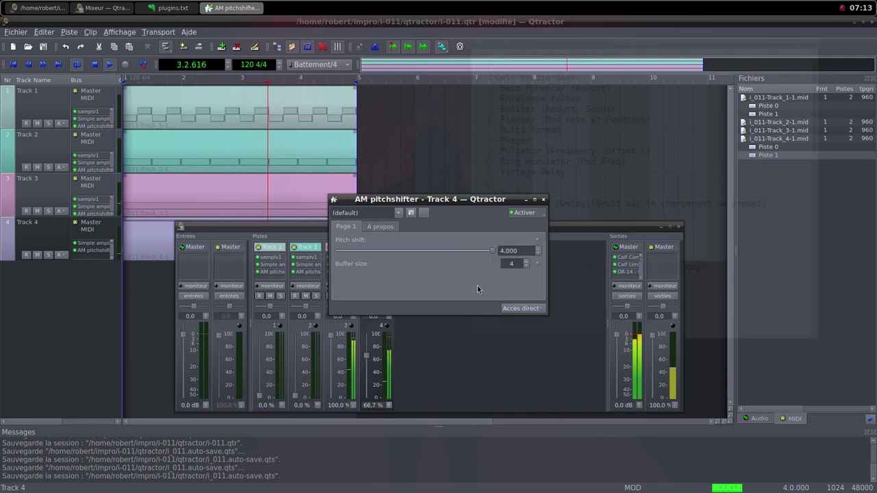
drag(465, 202, 560, 130)
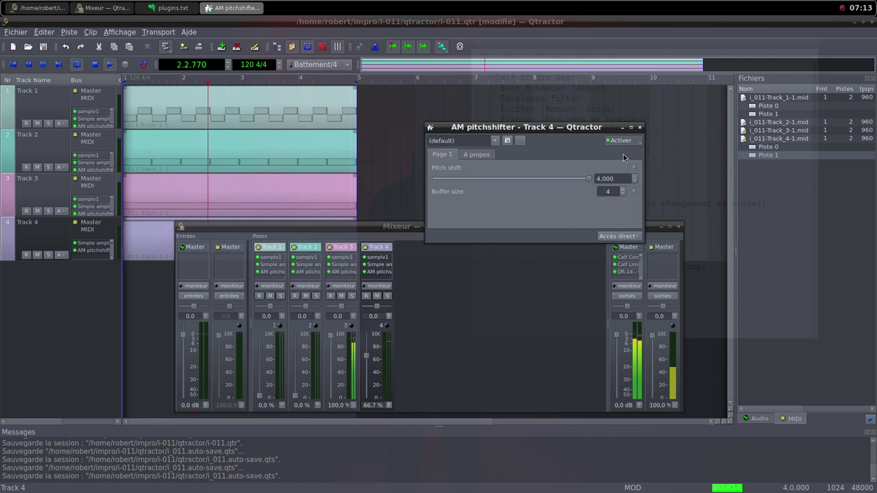
click(639, 128)
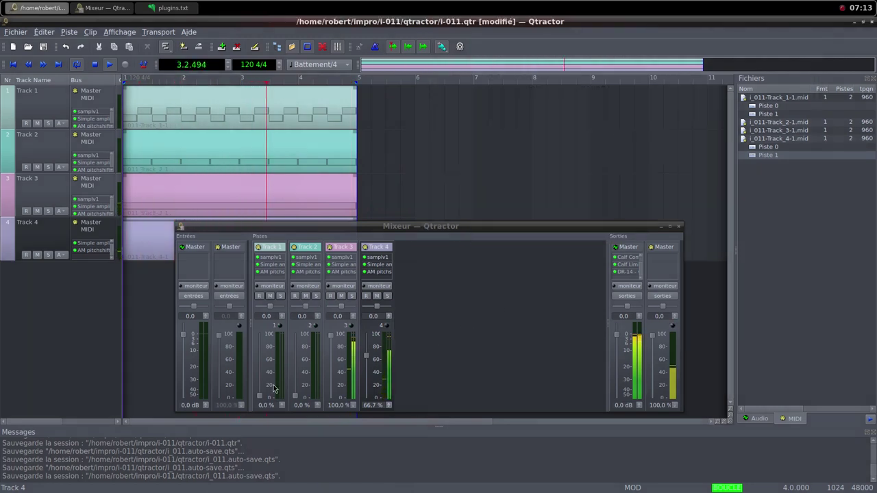
- Raise Track 1's mixer volume to 100% and lower Track 4's Simple amplifier gain to 6.020 dB
drag(260, 396, 261, 336)
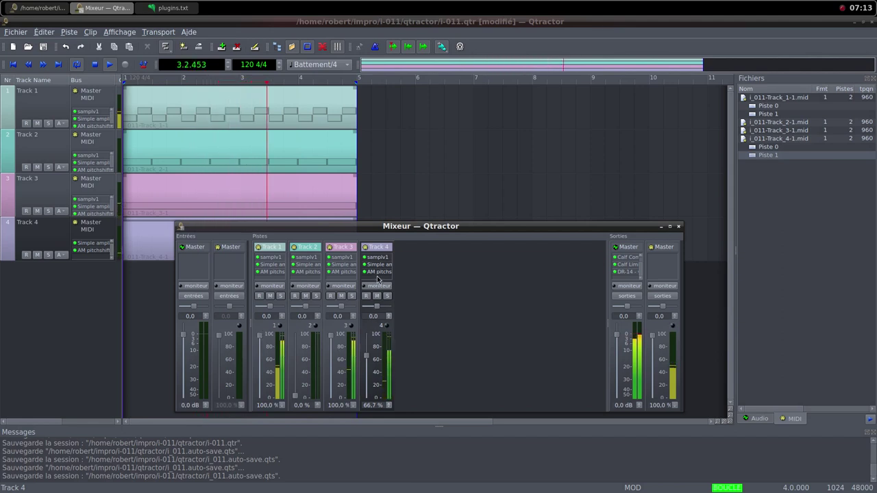
click(381, 266)
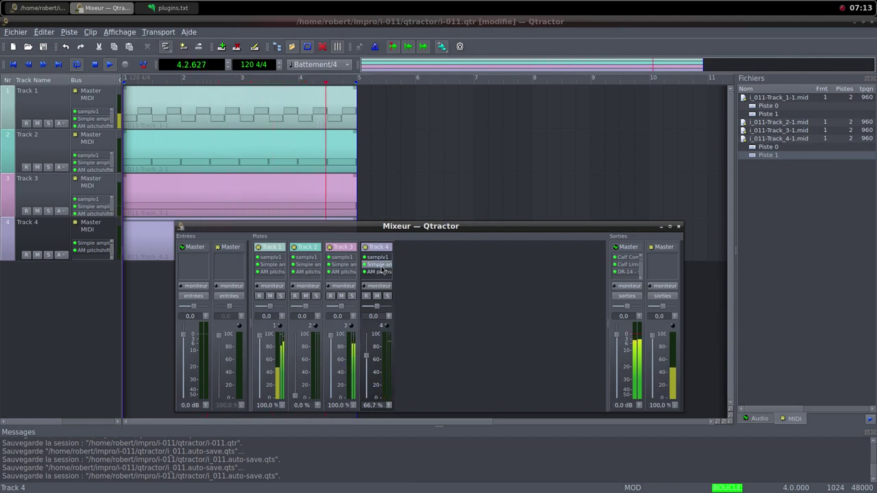
double_click(381, 265)
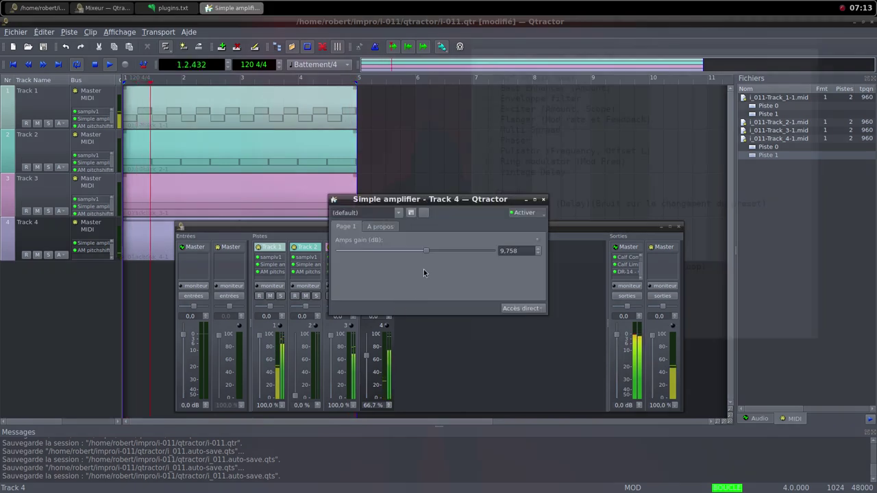
drag(426, 252, 422, 250)
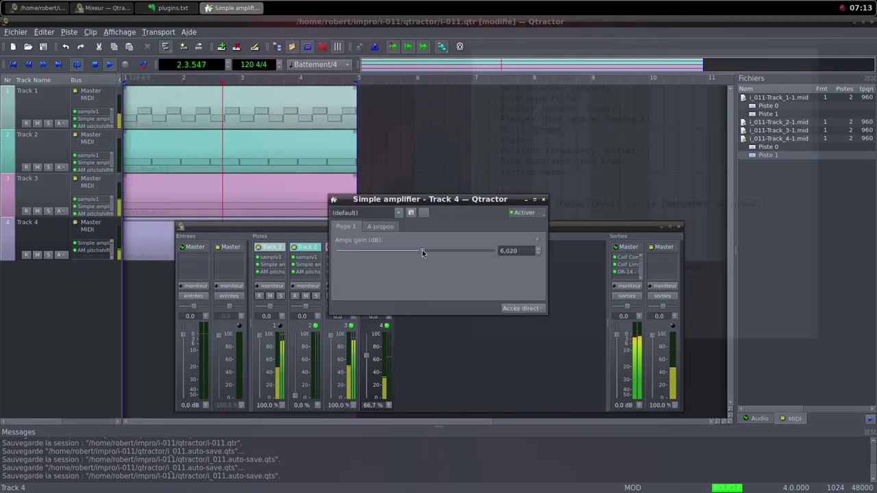
- Set Track 4's mixer volume to 100% and its Simple amplifier gain to 7.266 dB, closing the plugin window
click(366, 355)
drag(366, 355, 343, 341)
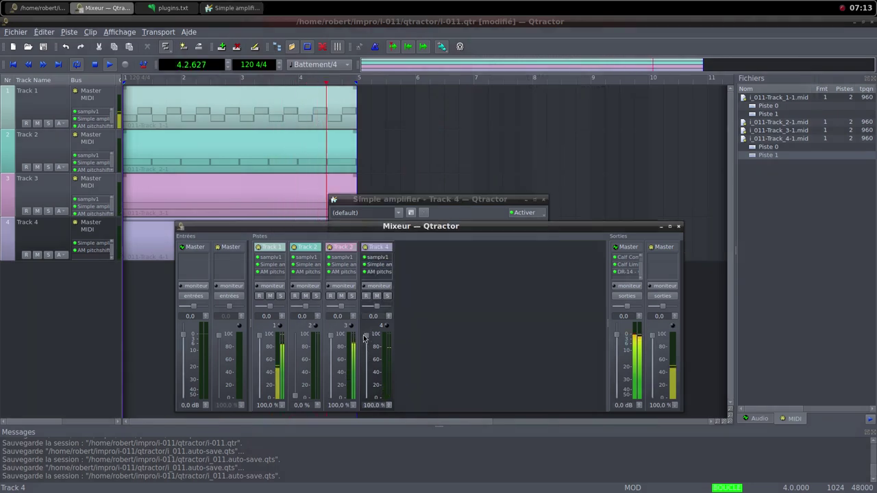
click(454, 200)
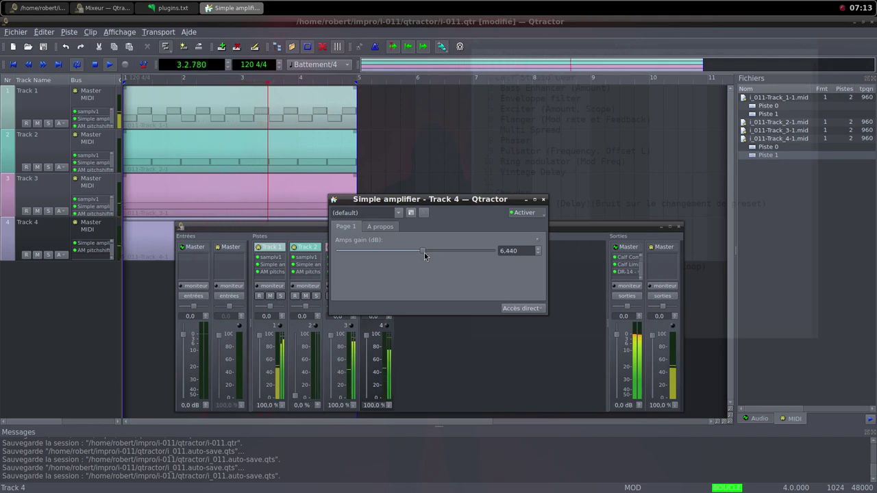
drag(424, 252, 425, 253)
scroll(426, 253, down, 1)
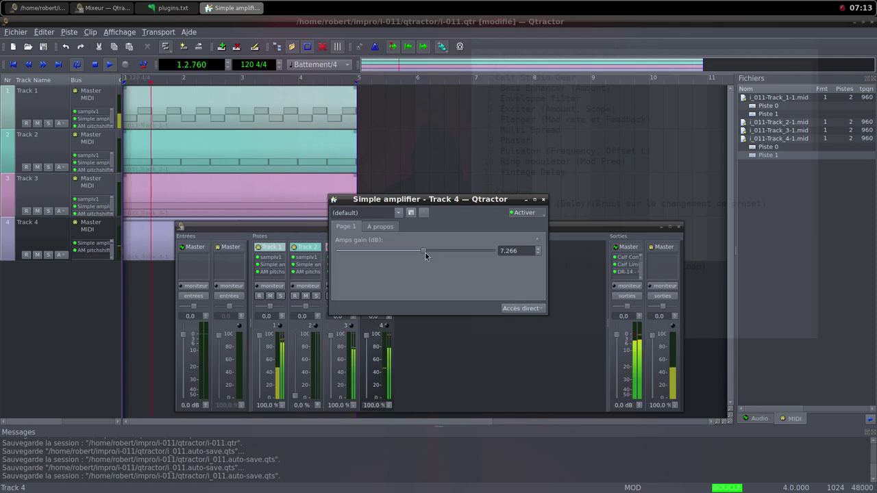
click(544, 199)
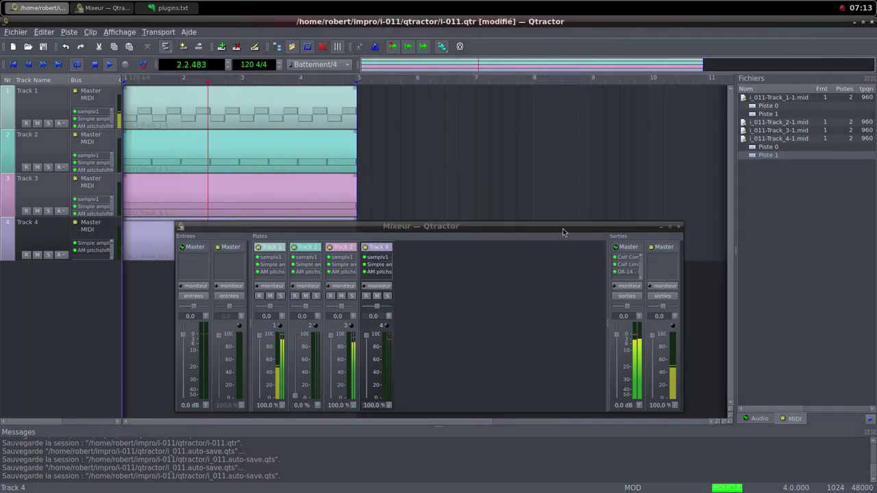
- Open the DR-14 meter from the Master audio output and place it over the mixer's output section
double_click(625, 272)
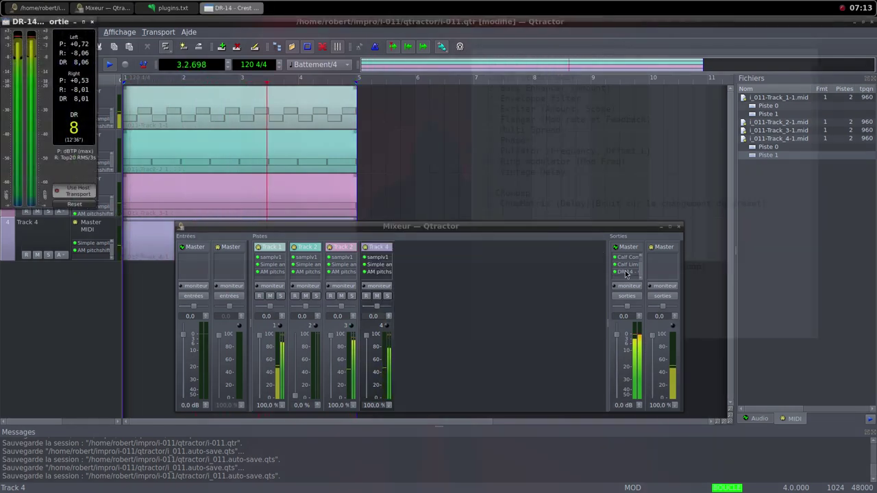
drag(32, 27, 624, 234)
right_click(623, 234)
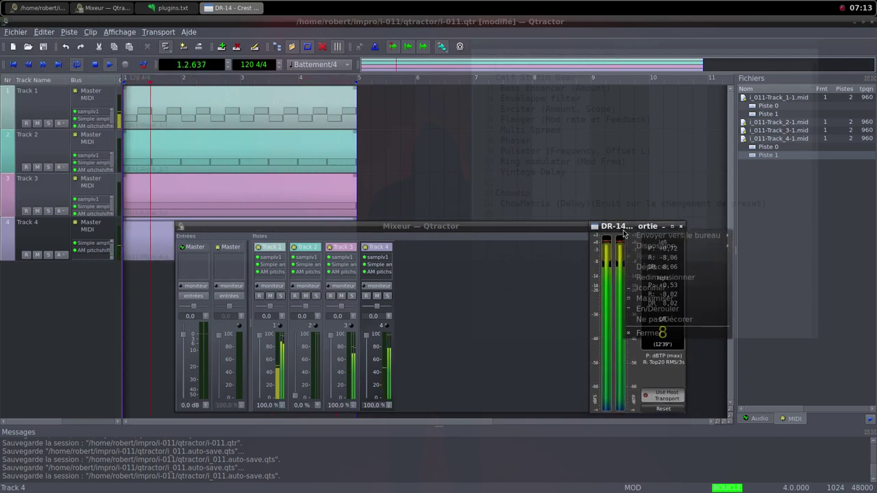
mouse_move(685, 246)
click(755, 258)
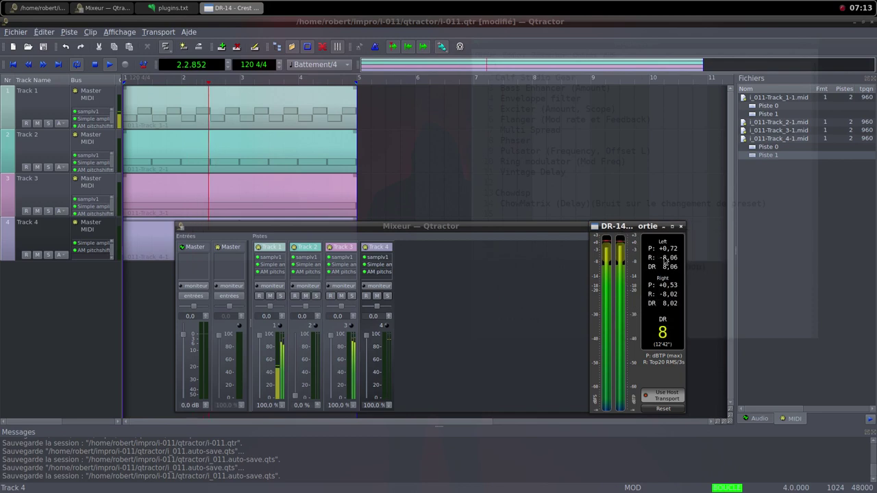
- Raise Track 2's mixer volume to 100% and arrange the mixer and DR-14 meter windows side by side
click(560, 231)
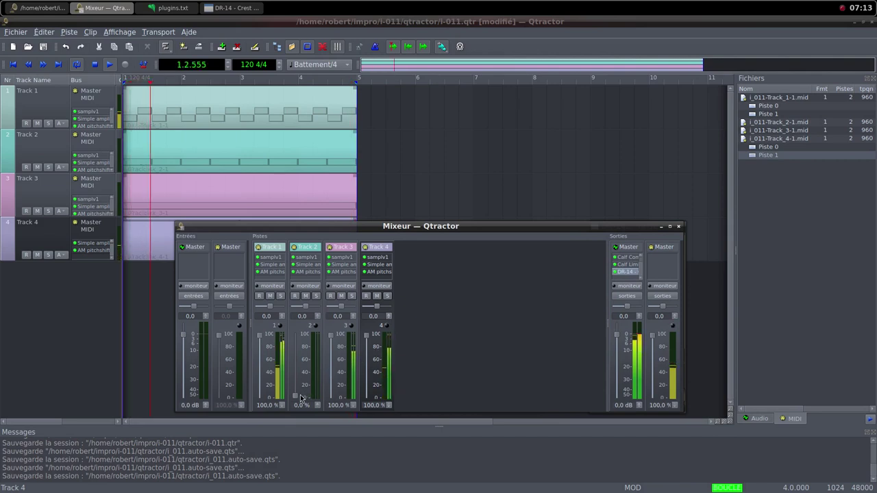
drag(295, 396, 304, 335)
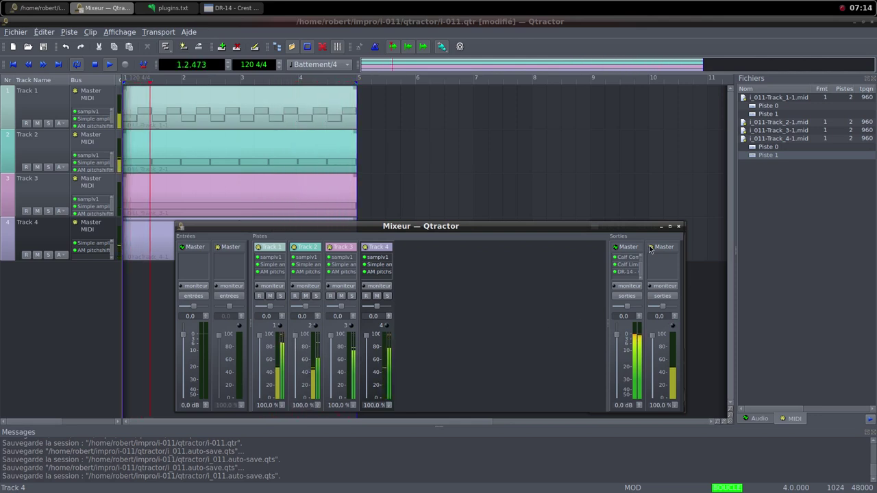
drag(648, 227, 575, 218)
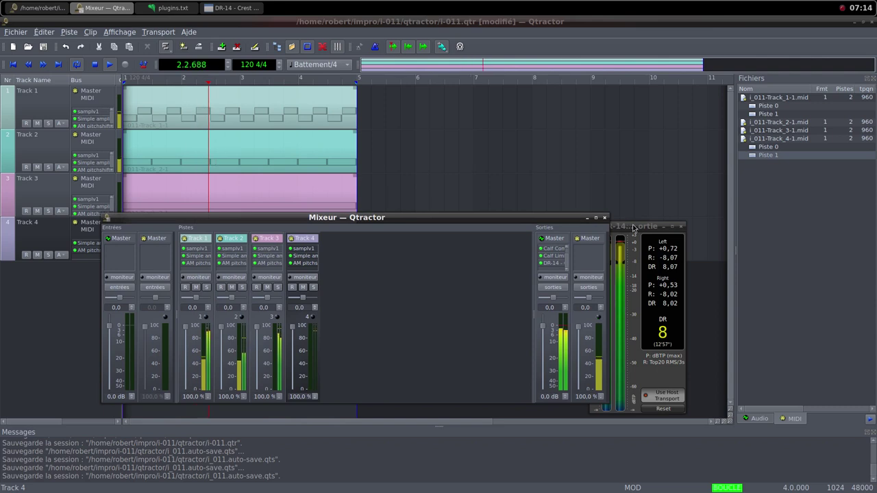
drag(650, 229, 679, 211)
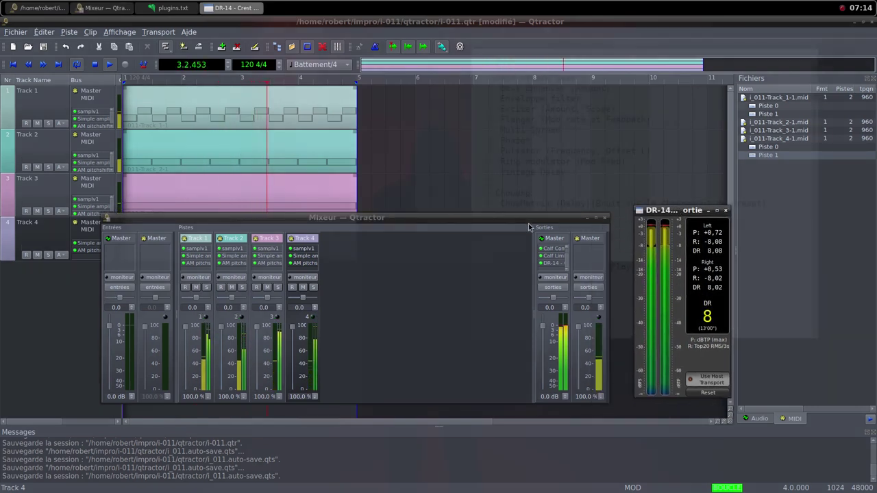
- Shift the mixer and the DR-14 meter windows farther across the arrangement, leaving a small gap between them
drag(526, 221, 554, 218)
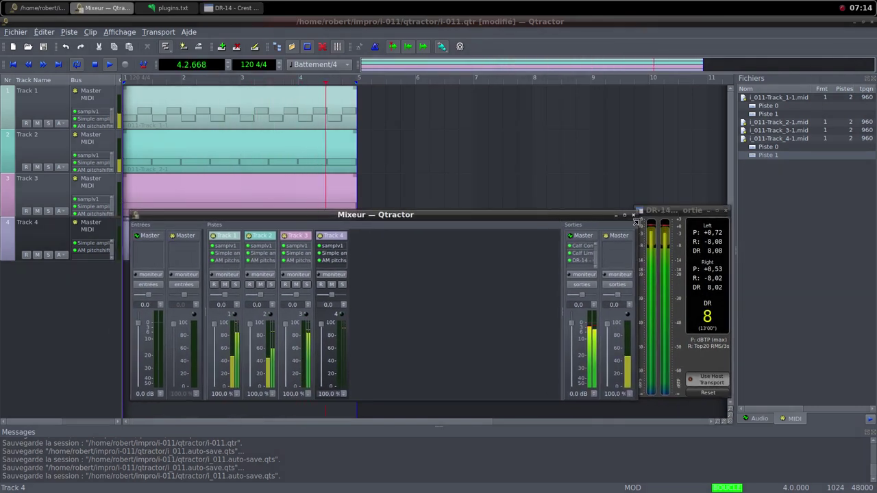
drag(657, 214, 686, 218)
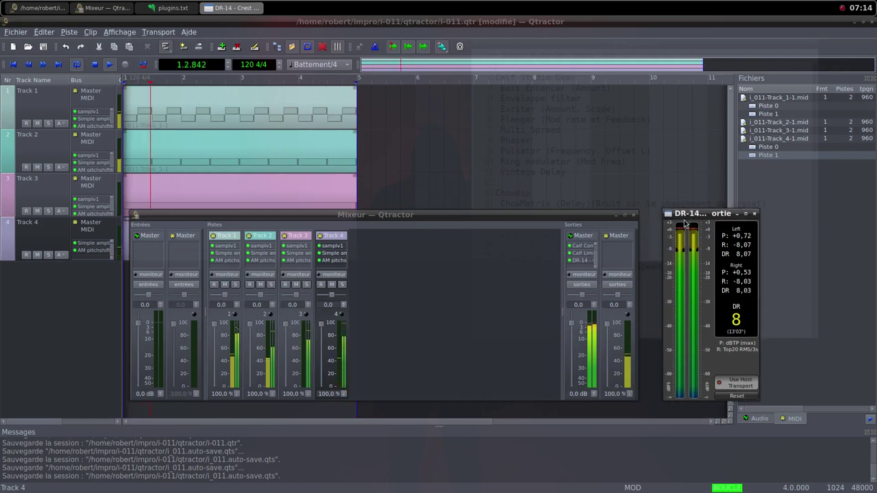
drag(541, 218, 550, 220)
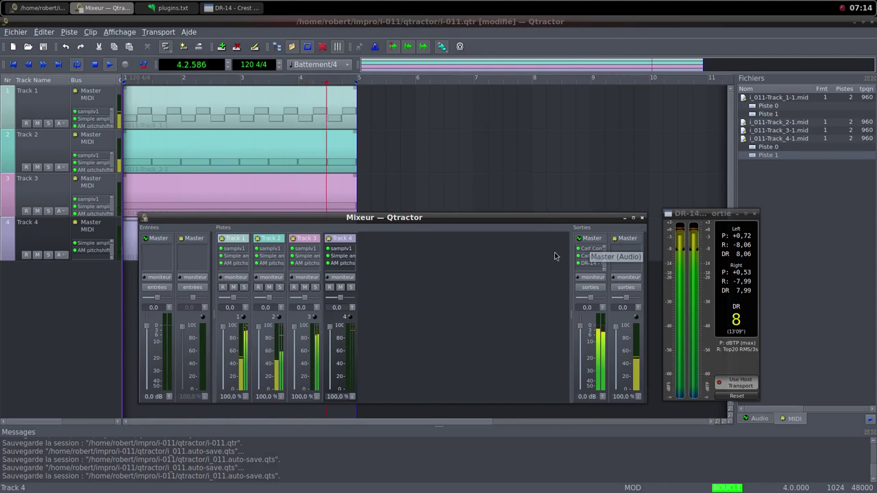
- Switch to Firefox, get another random Freesound sample, and download glubber.wav to the i-011/samples folder
middle_click(426, 8)
click(479, 21)
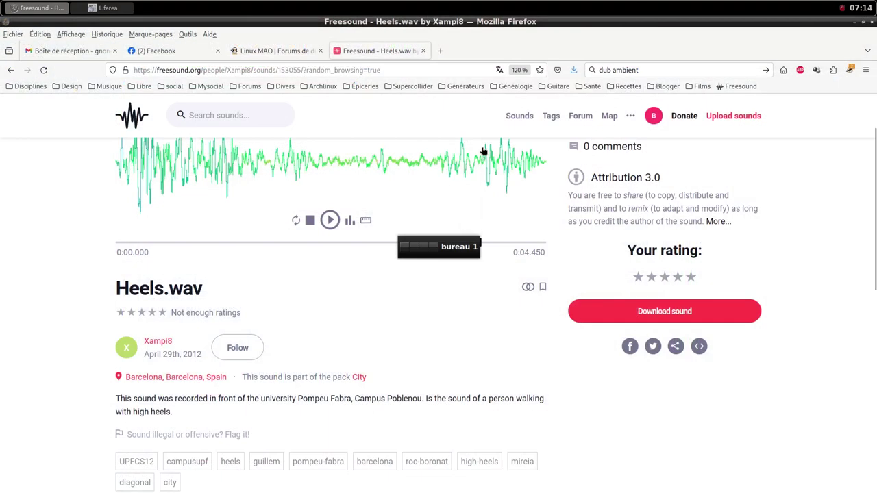
click(639, 166)
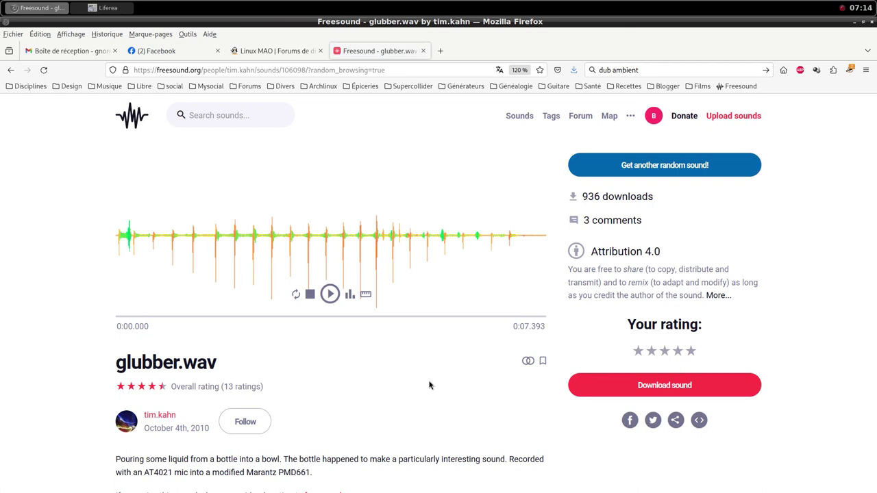
scroll(430, 386, down, 2)
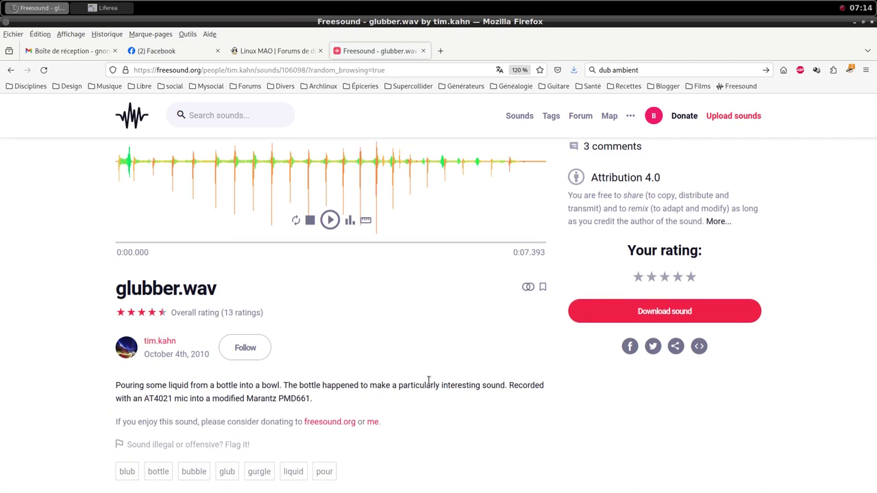
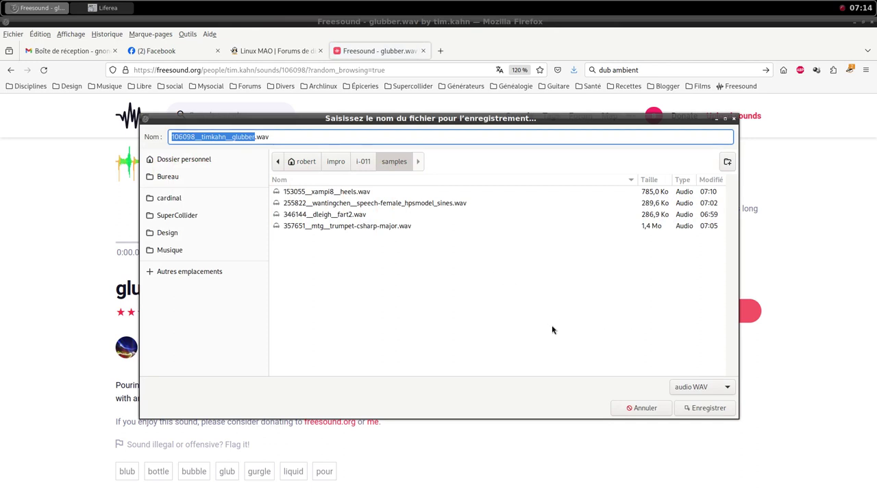
click(694, 408)
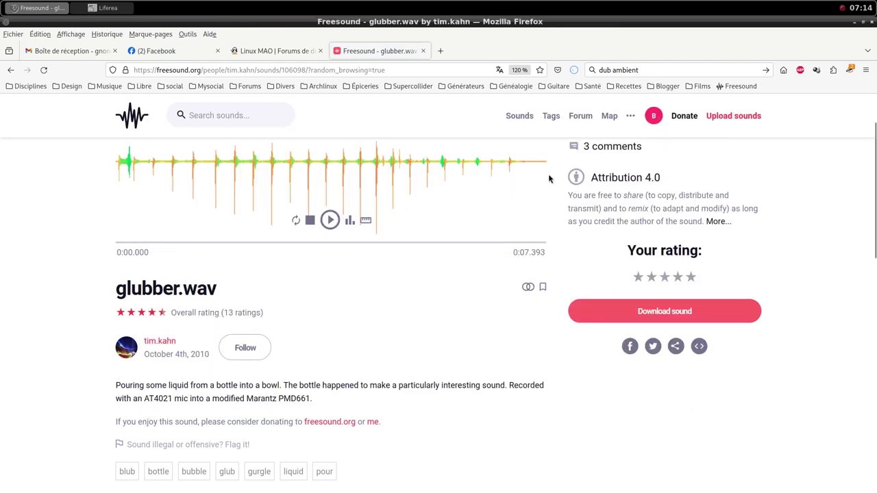
- Switch back to Qtractor and start a new track, Track 5, with the MIDI type
middle_click(383, 4)
click(411, 82)
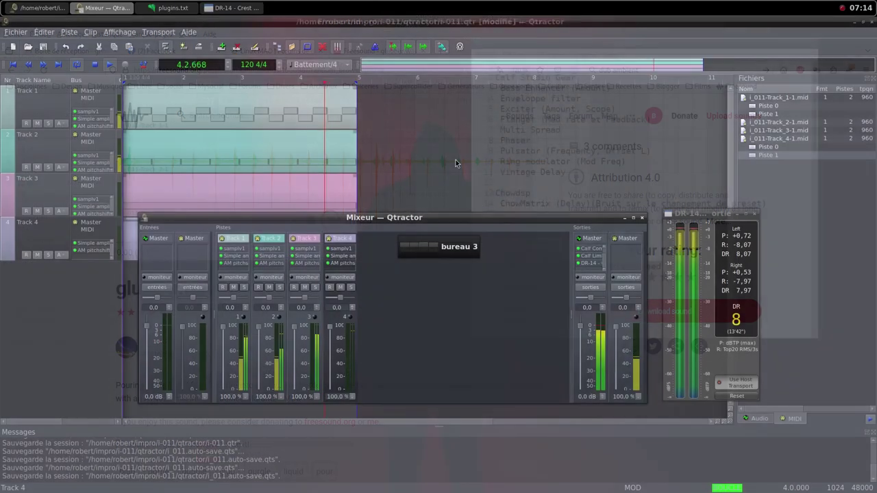
right_click(404, 285)
click(440, 292)
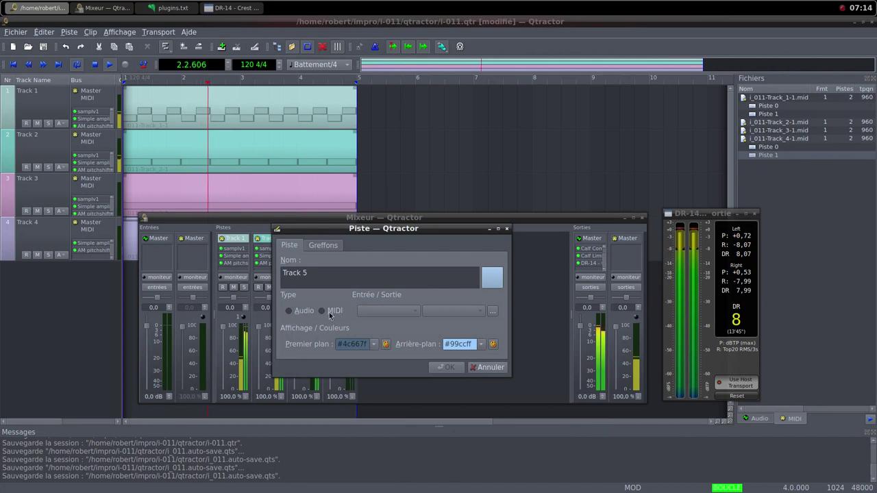
click(322, 309)
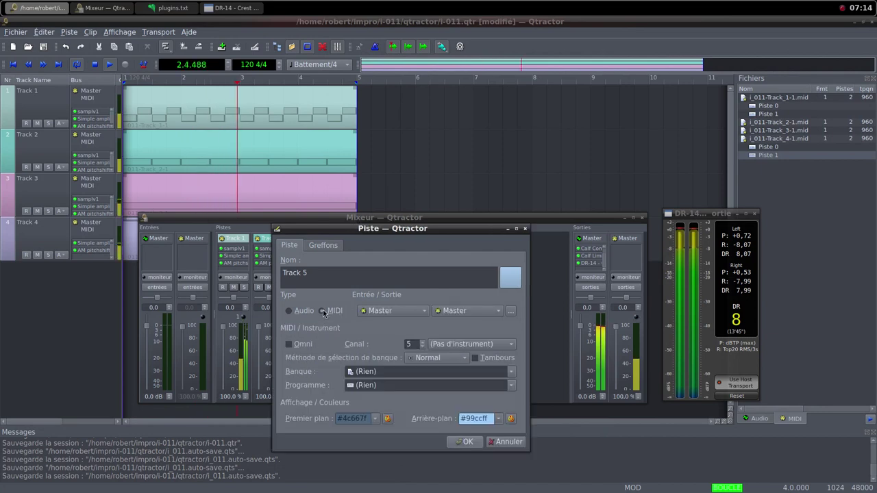
- Add the samplv1 LV2 plugin to Track 5, searching the plugin list for "sam"
click(336, 246)
click(503, 262)
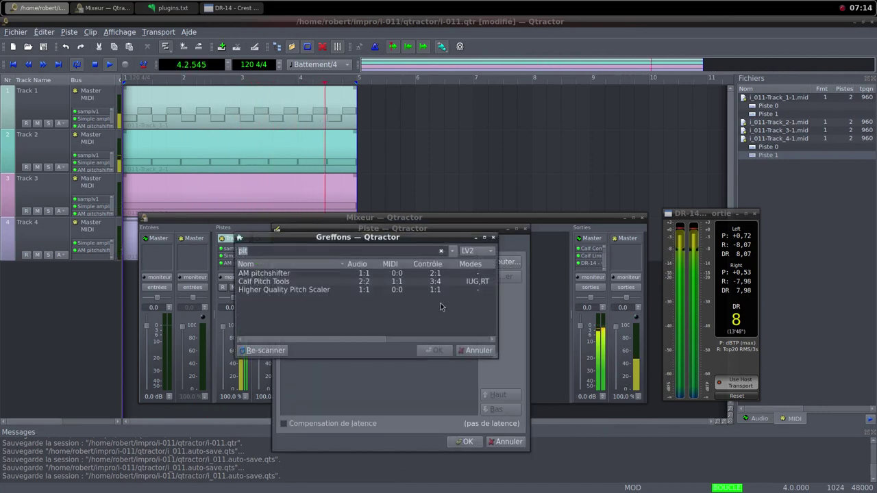
text(sam)
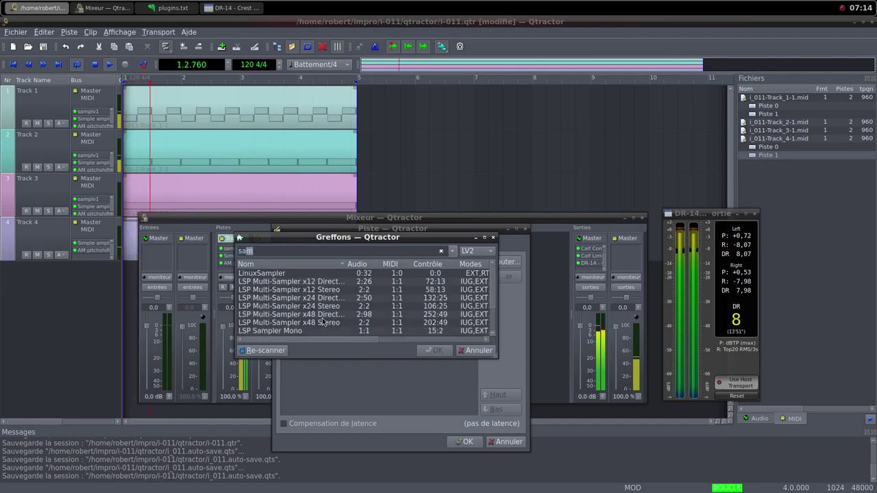
scroll(301, 326, down, 2)
click(292, 330)
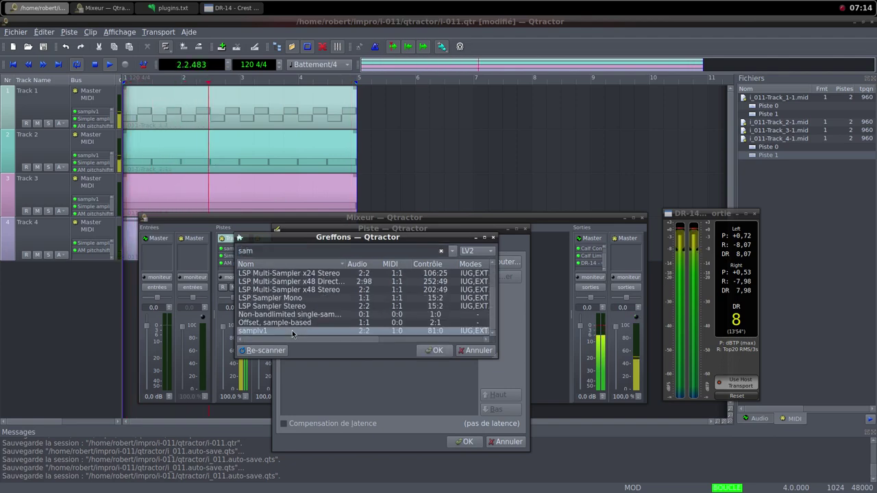
double_click(292, 331)
- Load the glubber.wav sample into samplv1, set its DCA and output volumes to 100, and close the plugin window
double_click(298, 192)
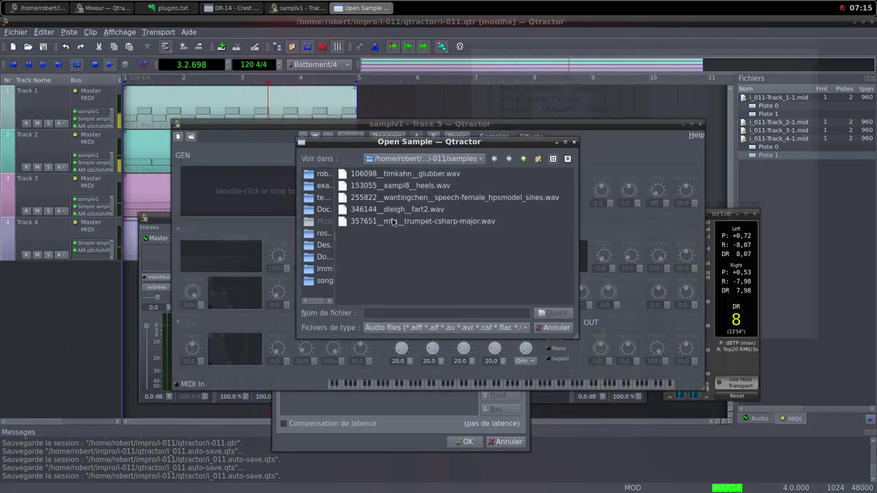
click(433, 178)
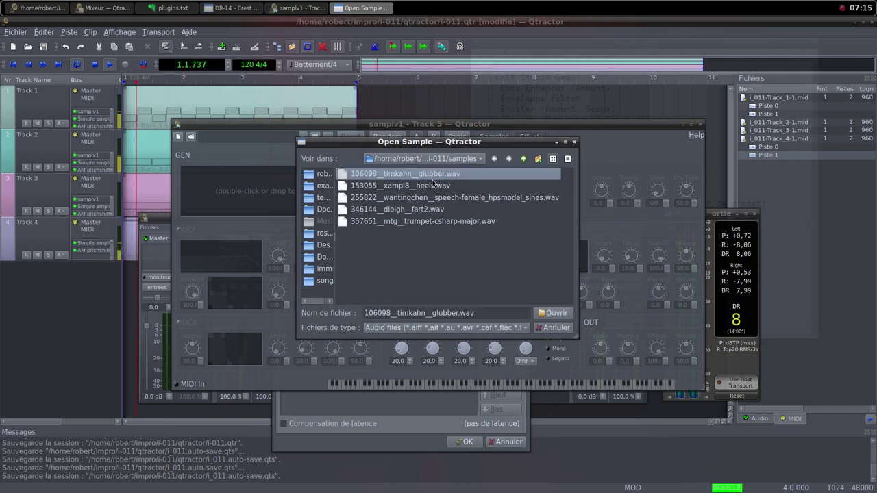
click(557, 313)
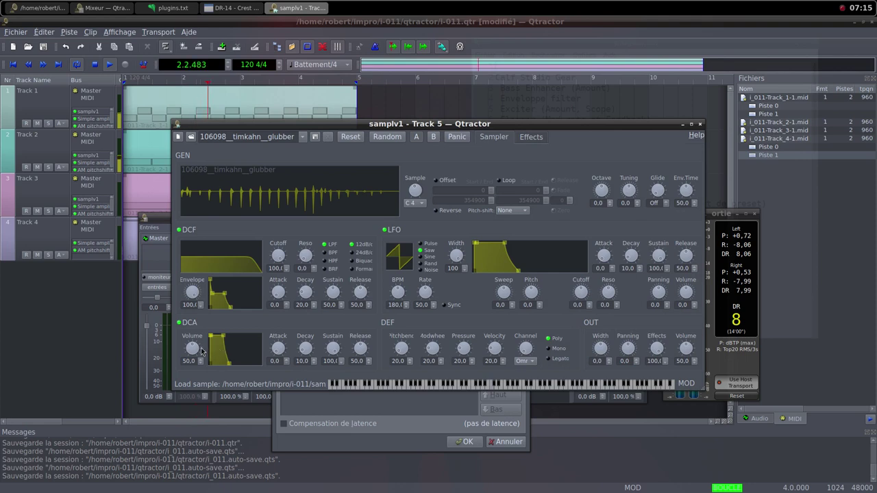
drag(202, 351, 199, 372)
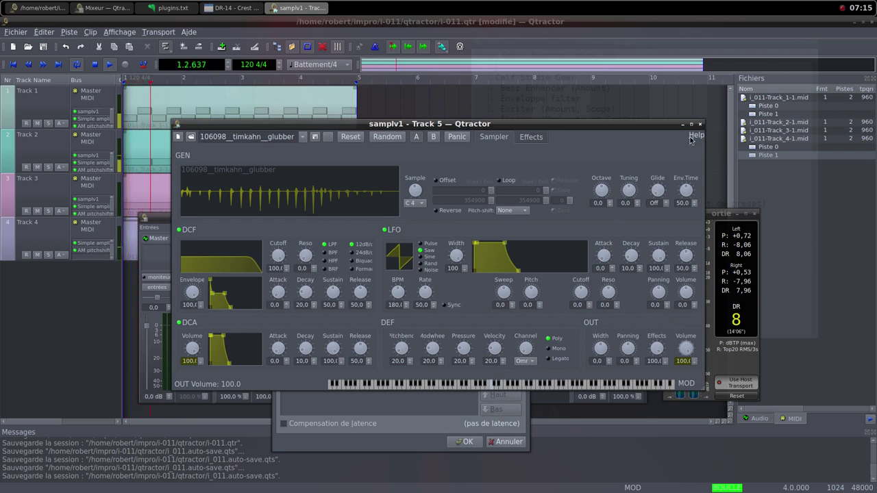
click(700, 124)
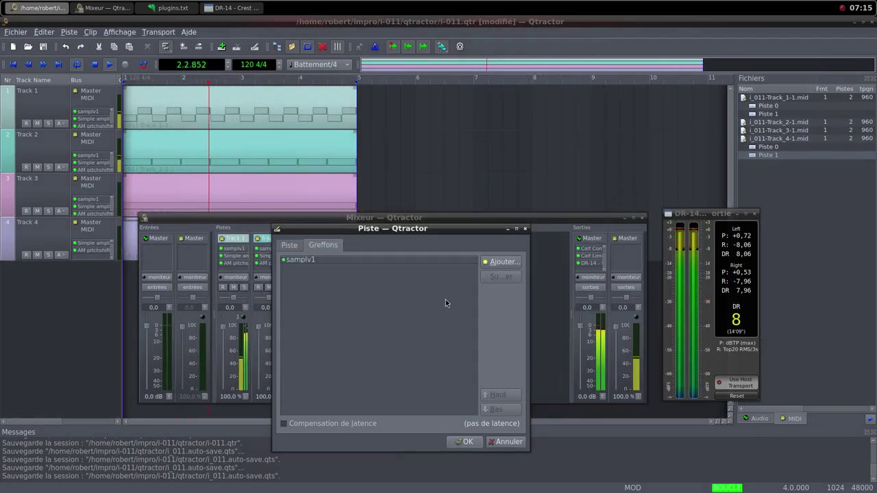
- Add the Simple amplifier plugin to Track 5, close its window, and confirm the new track
click(498, 262)
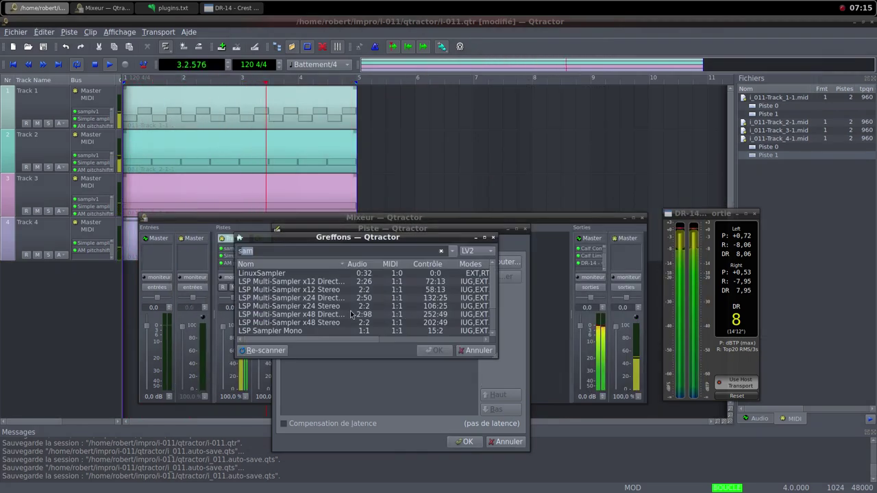
text(sim)
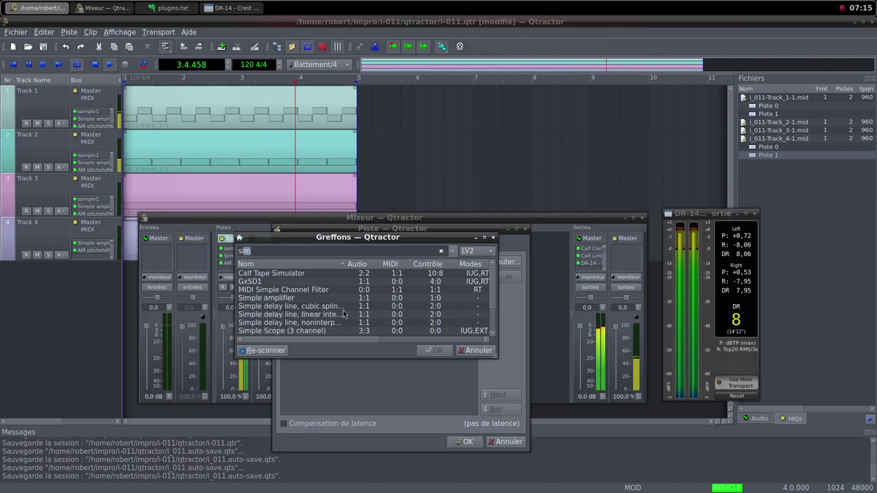
click(272, 298)
double_click(273, 298)
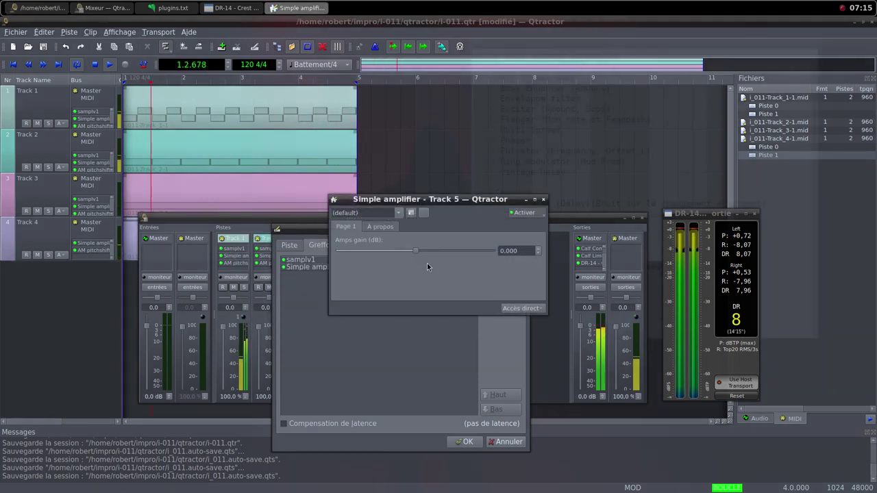
click(544, 200)
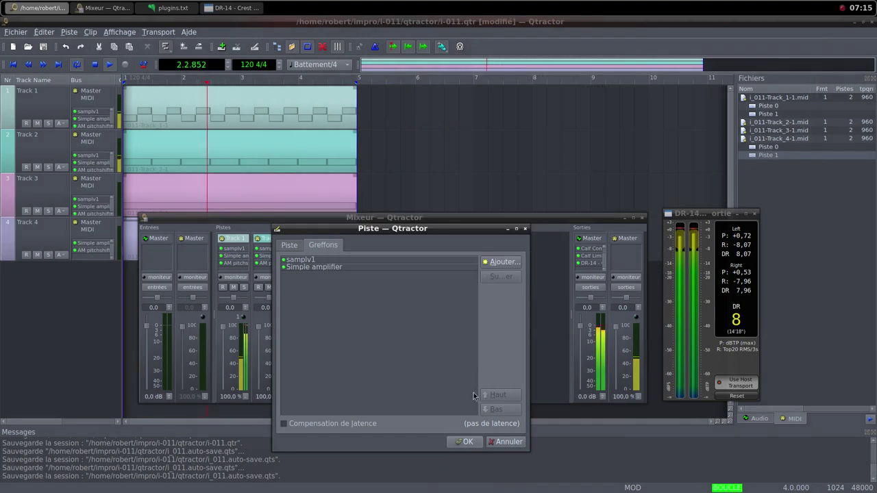
click(464, 442)
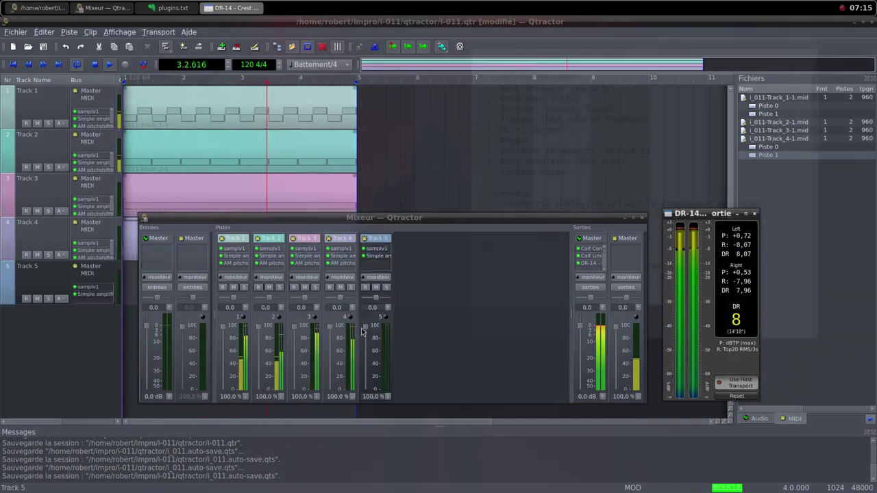
- Lower the mixer volumes of Track 5, Track 2 and Track 3 to 0%
drag(365, 327, 368, 395)
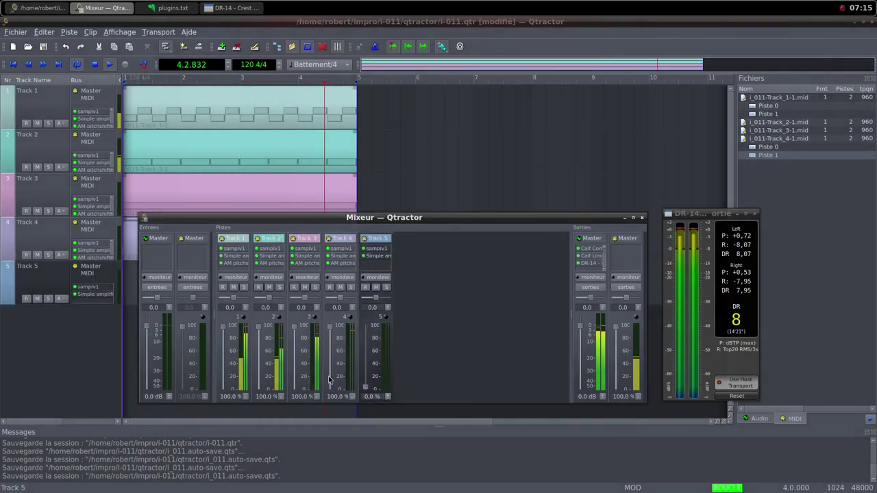
drag(259, 332, 263, 392)
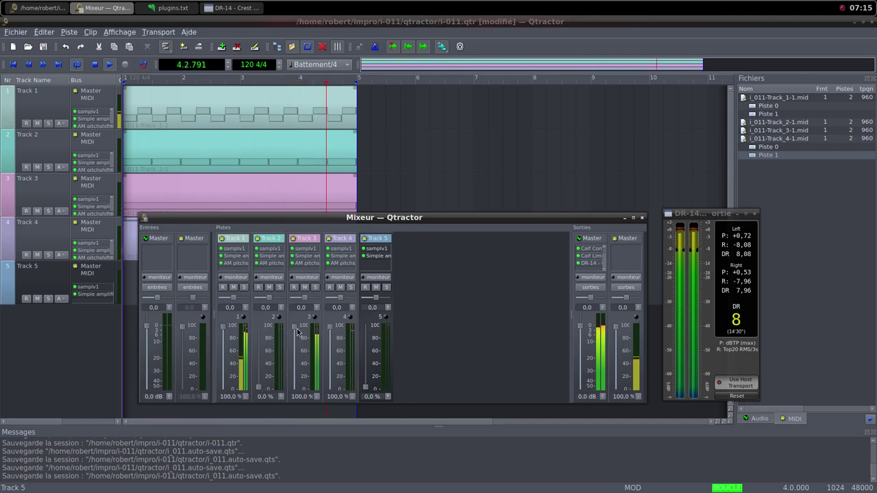
drag(296, 331, 294, 388)
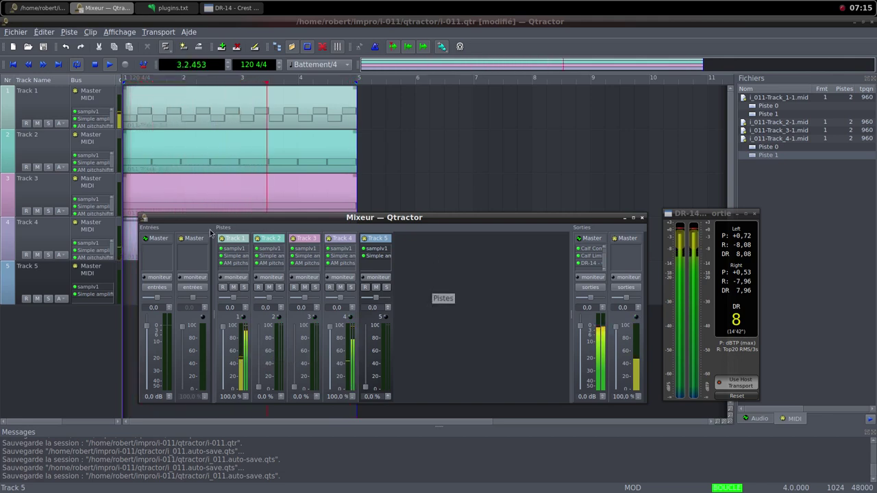
middle_click(399, 7)
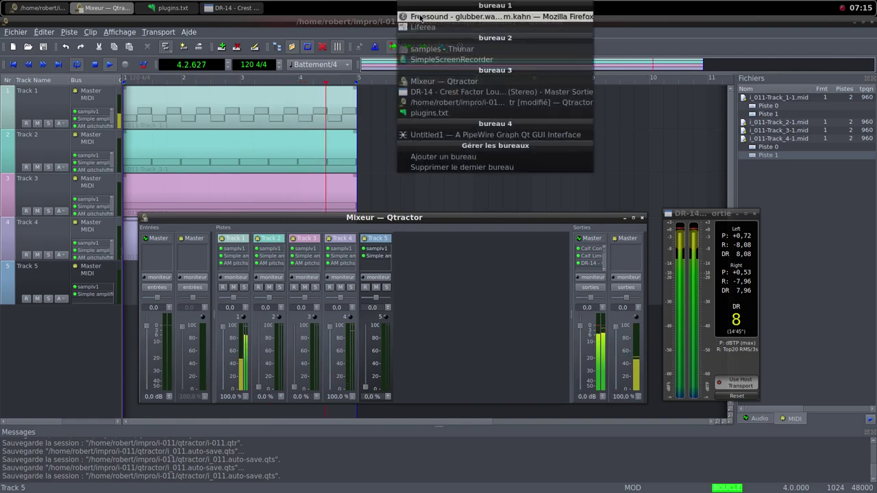
click(420, 17)
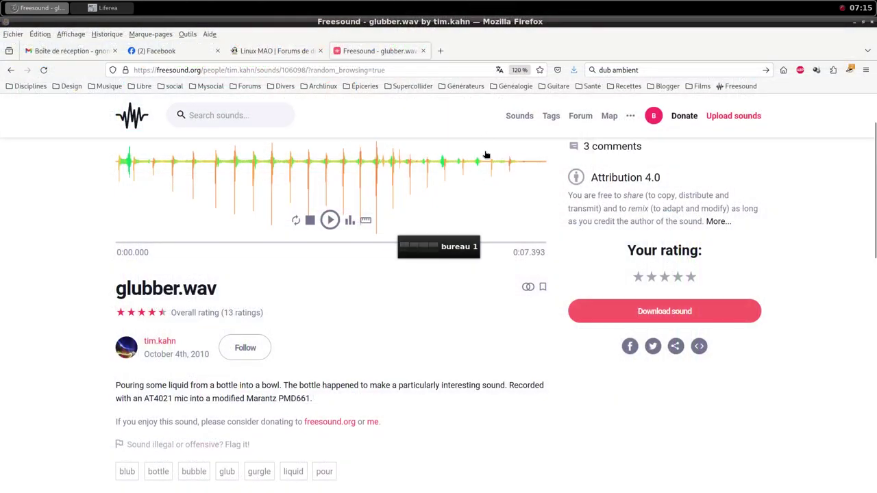
middle_click(401, 5)
click(426, 81)
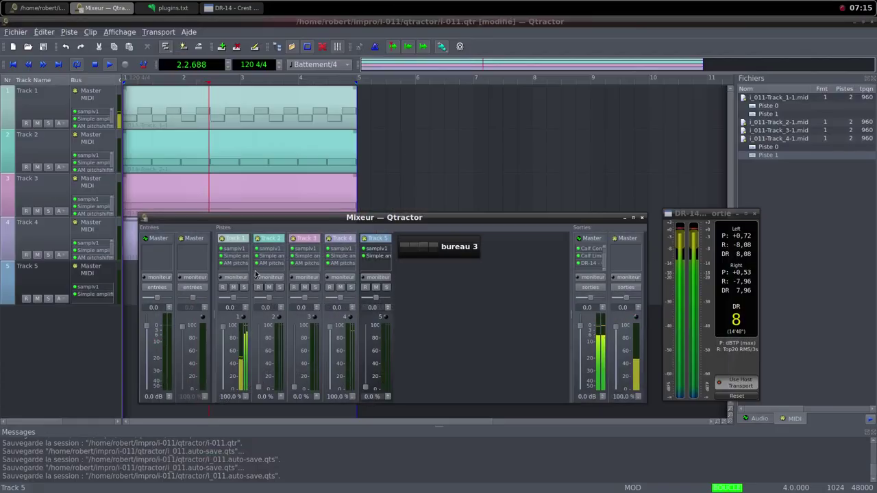
- Create a new MIDI clip at the start of Track 5
click(127, 286)
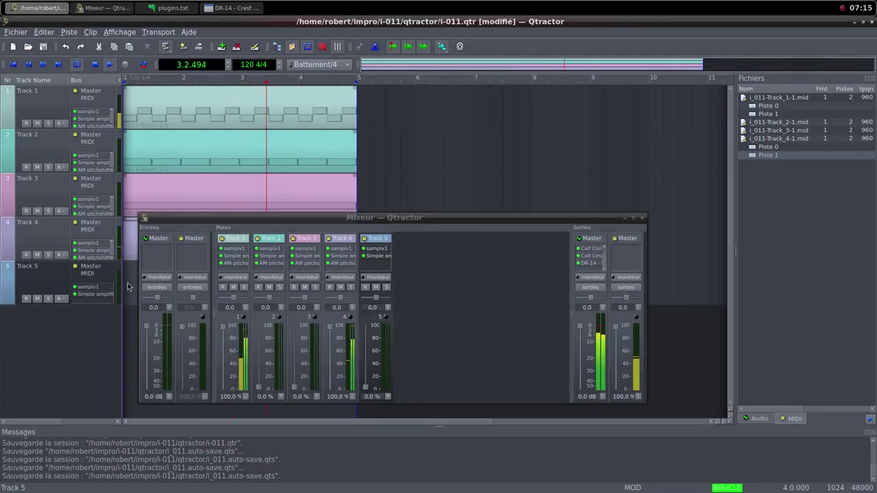
right_click(127, 286)
mouse_move(274, 448)
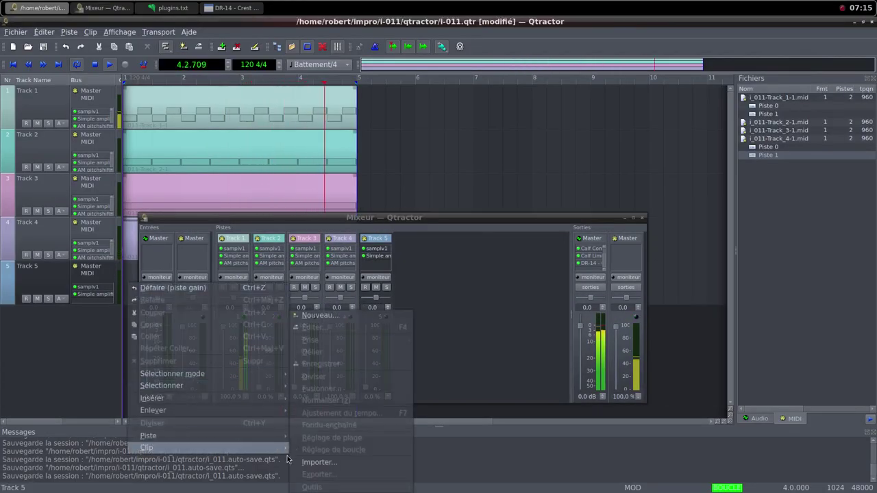
click(343, 315)
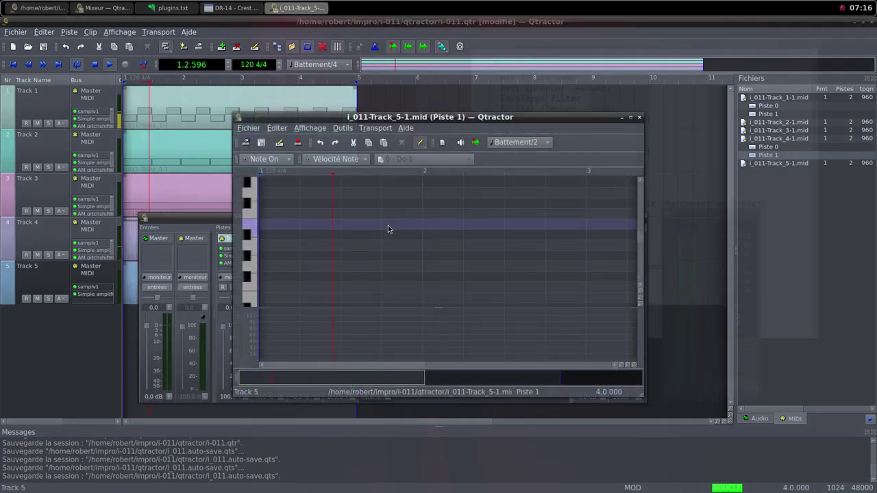
- Move the mixer window clear of the start of Track 5's clip and reopen that clip in the MIDI editor
click(193, 212)
drag(209, 214, 243, 220)
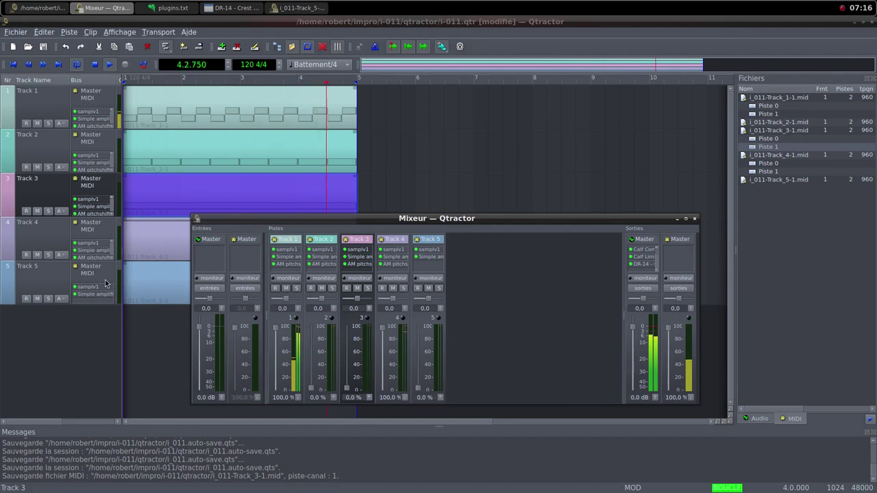
double_click(152, 277)
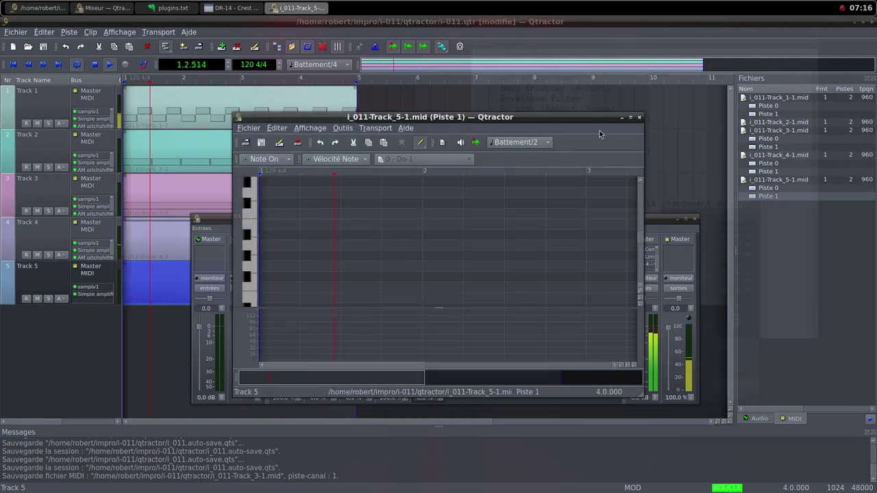
- Draw sustained C4 notes across the four bars of Track 5's clip and close its MIDI editor
click(630, 117)
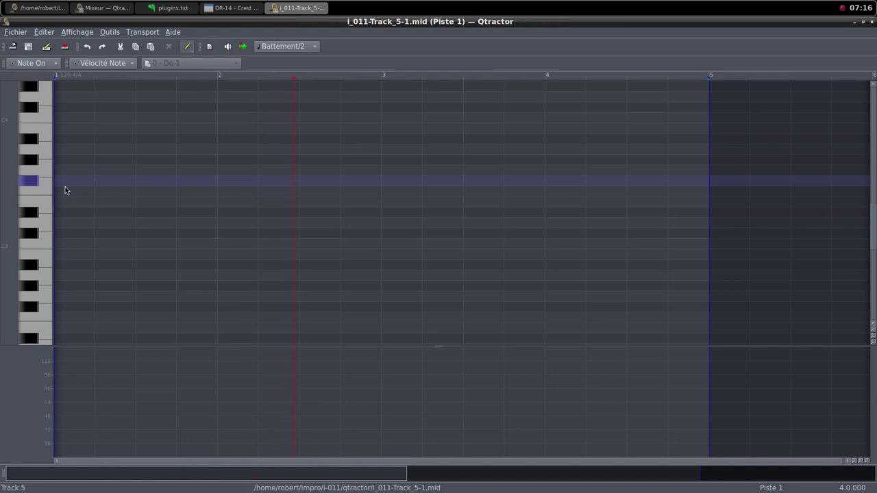
mouse_move(71, 122)
mouse_down()
mouse_move(379, 130)
mouse_move(382, 118)
mouse_move(709, 117)
mouse_up()
click(863, 22)
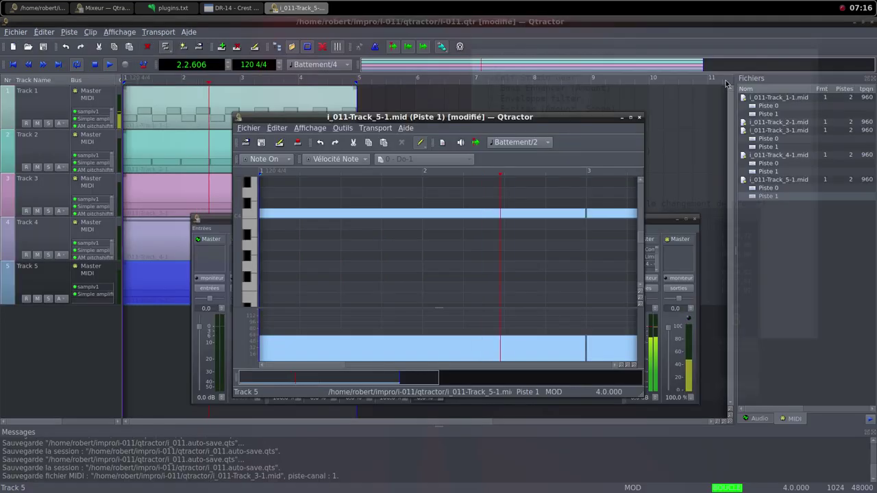
click(638, 117)
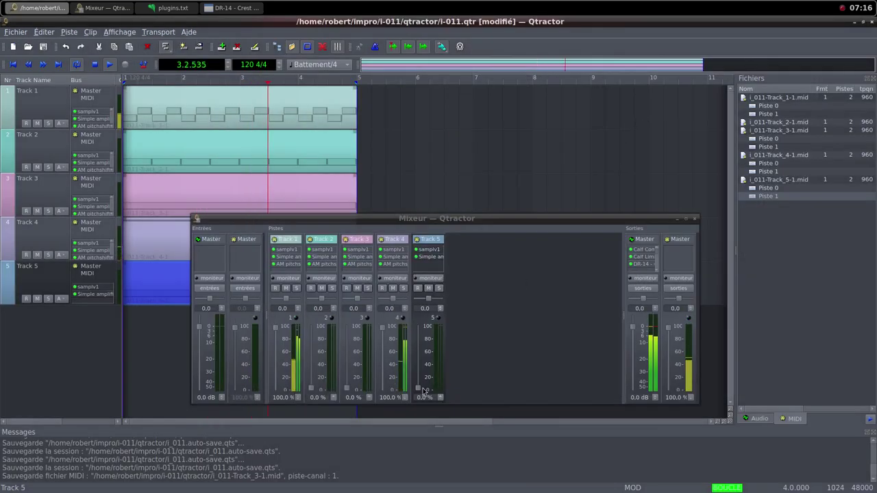
- Raise Track 5's mixer volume to 100% and set its Simple amplifier gain to 20.566 dB
drag(420, 392, 421, 328)
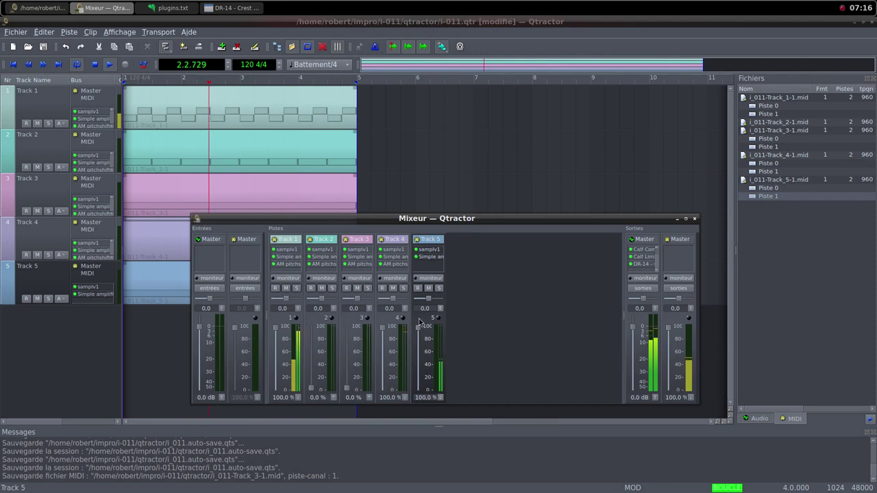
double_click(426, 258)
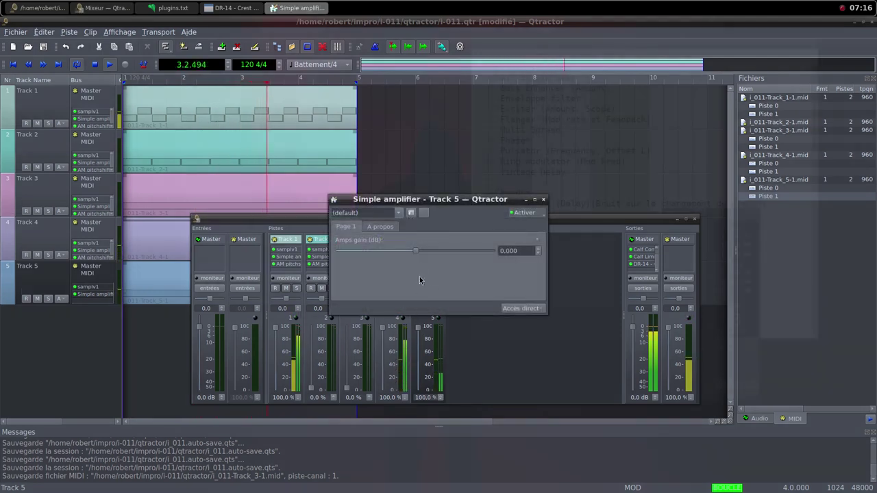
drag(418, 252, 440, 257)
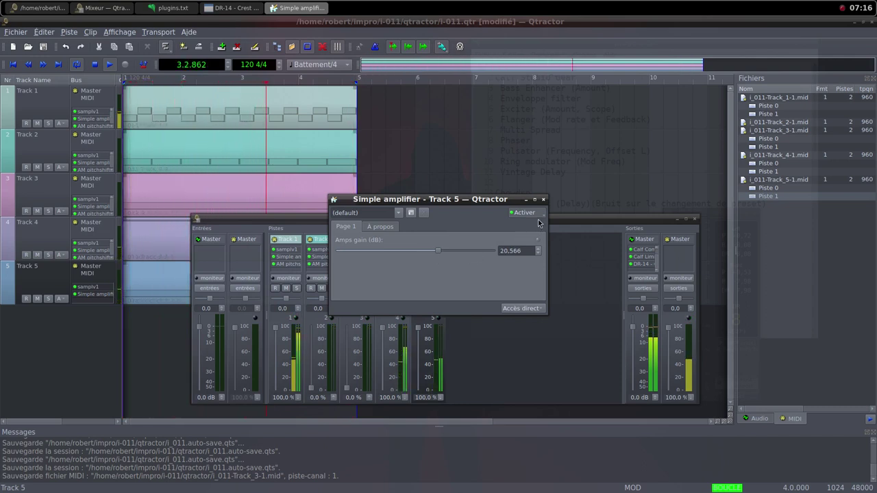
key(Escape)
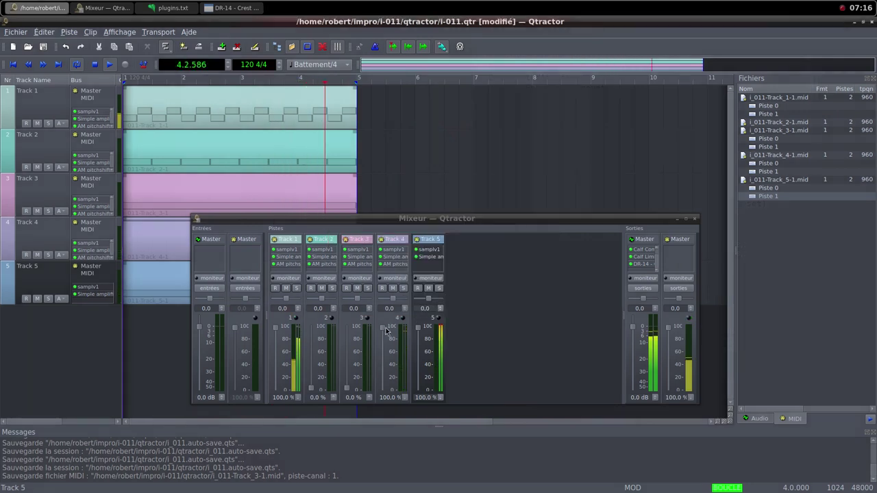
- Lower the mixer volumes of Track 4 to 0% and Track 1 to 0.8%
drag(386, 331, 385, 394)
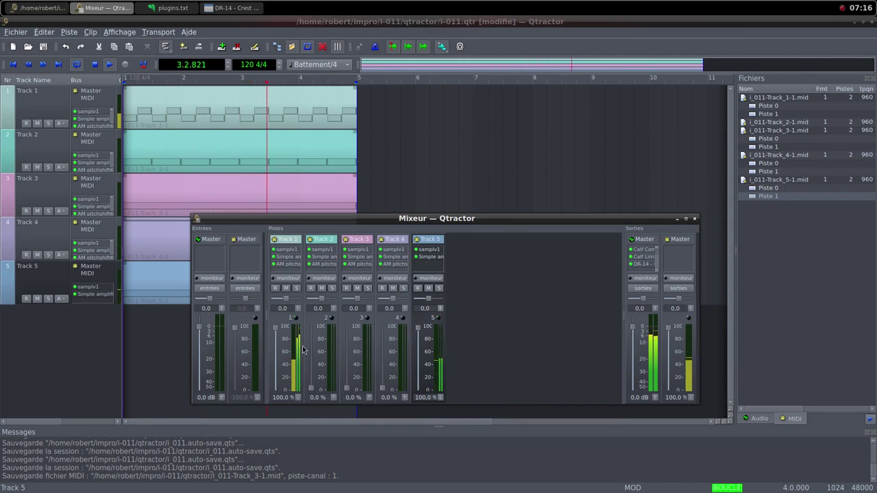
drag(276, 333, 279, 393)
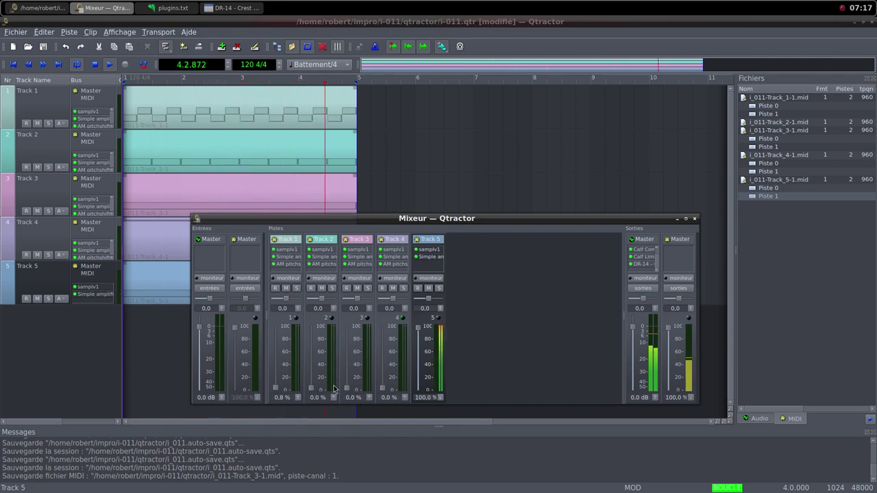
- Switch to Freesound in Firefox and browse random sounds until reaching "cell phone vibrate wood table_loopable.wav"
middle_click(425, 5)
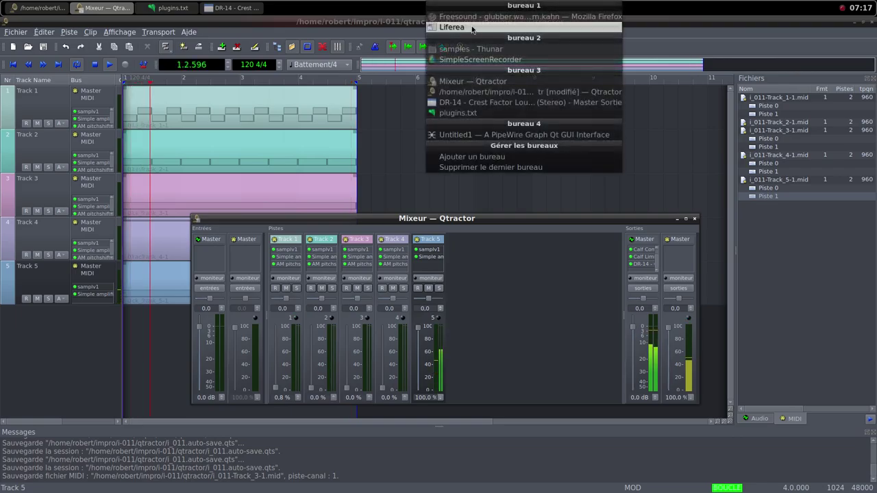
click(471, 17)
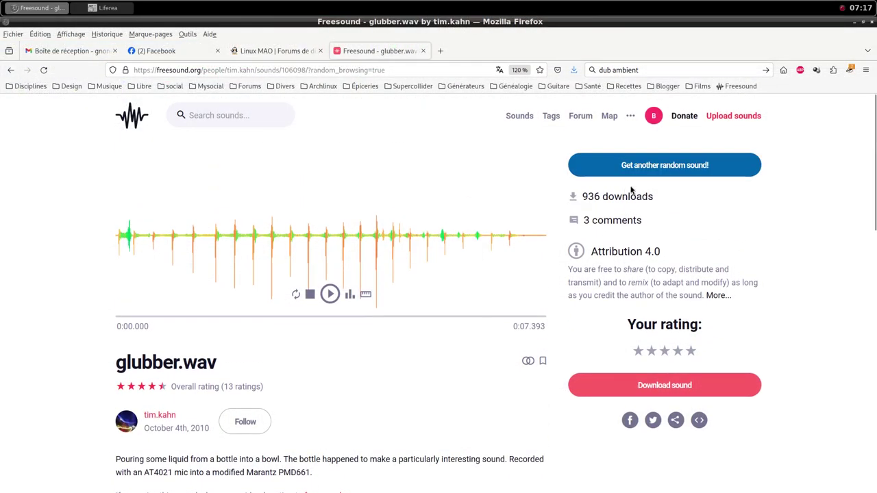
click(647, 173)
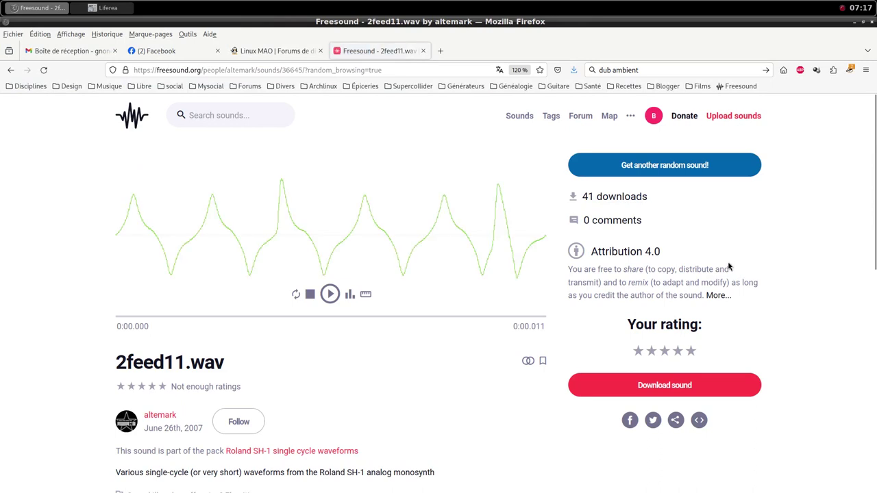
scroll(729, 267, down, 2)
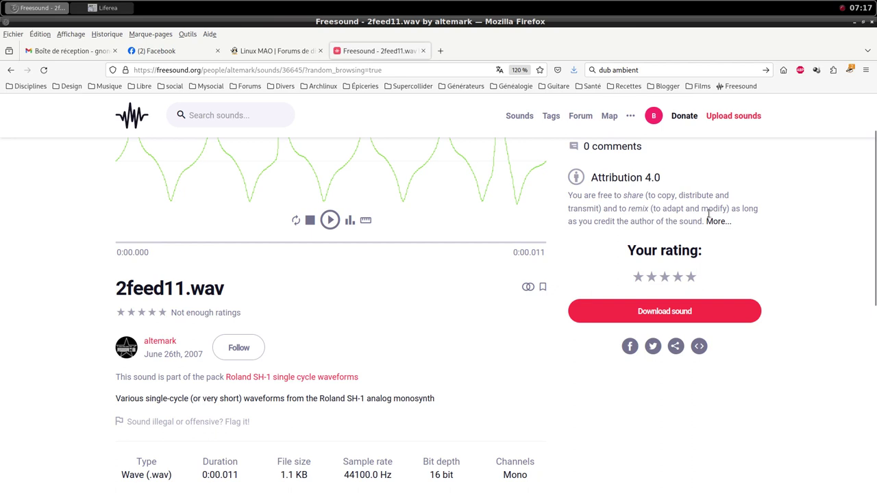
scroll(709, 214, up, 2)
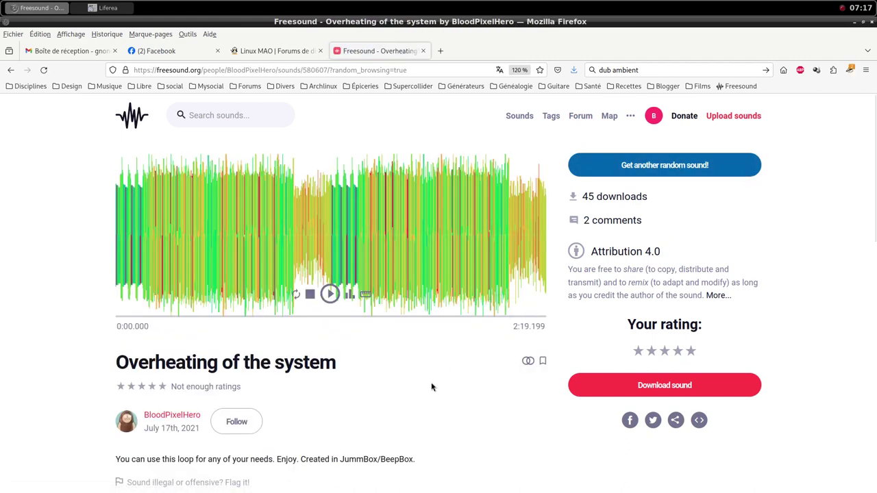
scroll(431, 387, down, 2)
scroll(432, 387, down, 2)
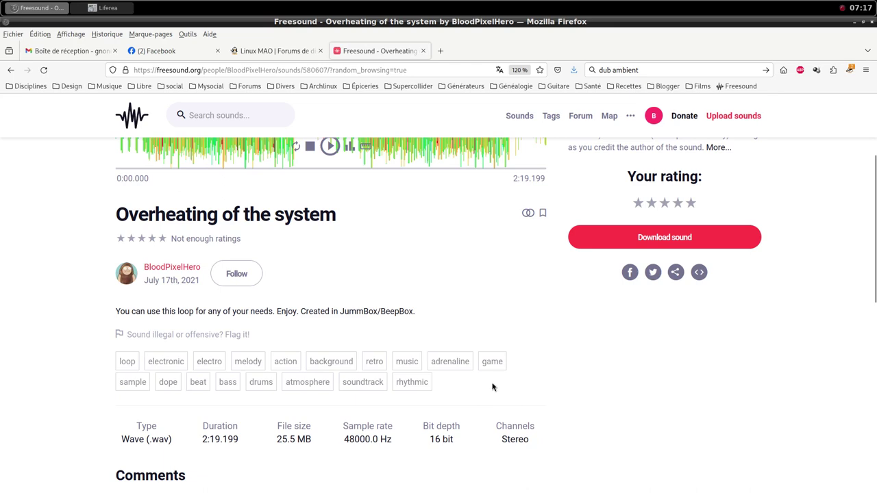
scroll(660, 282, up, 3)
click(687, 166)
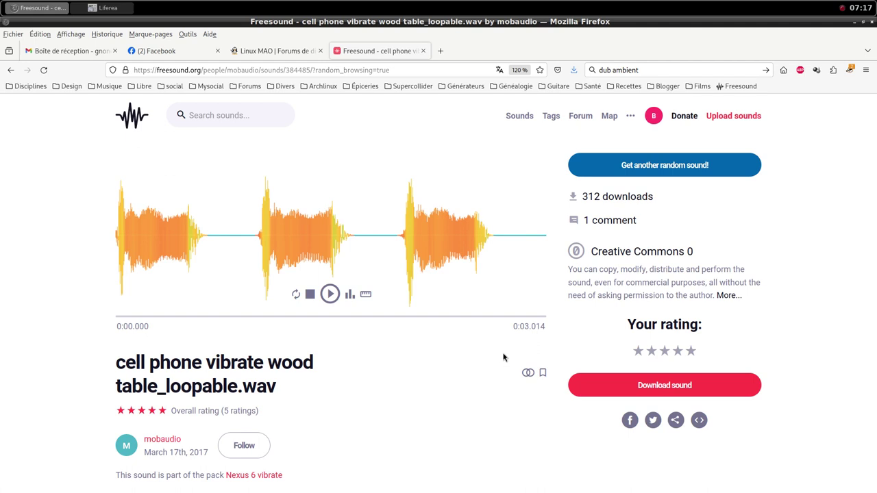
- Download the cell phone vibrate sound as a WAV into the i-011 samples folder and switch back to Qtractor's mixer
scroll(514, 354, down, 2)
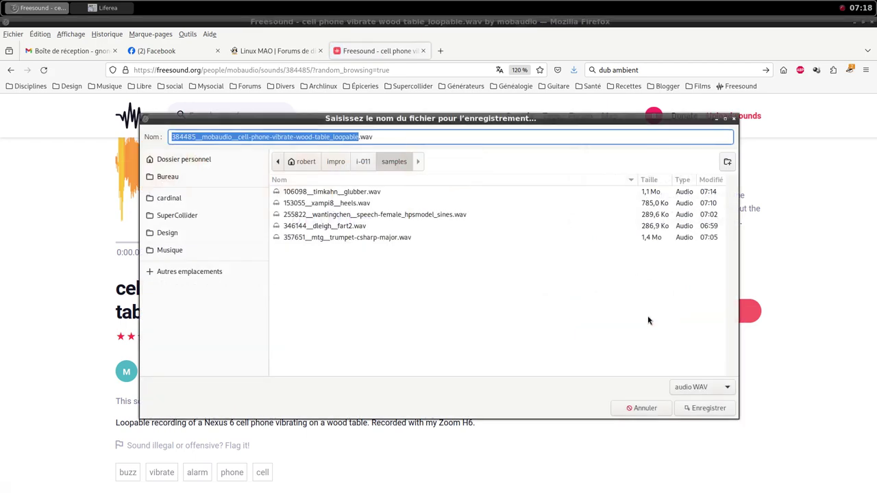
click(696, 410)
middle_click(514, 5)
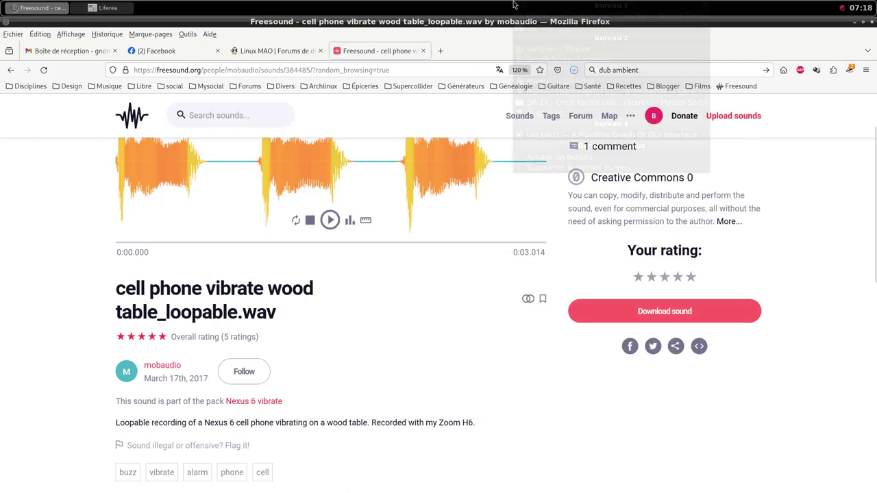
click(603, 80)
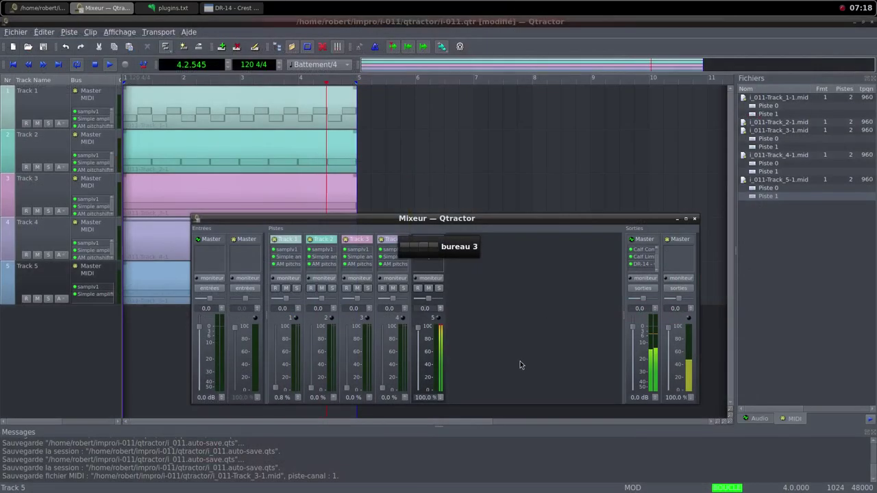
- Start a new MIDI track, Track 6, and add the samplv1 plugin to it
right_click(506, 306)
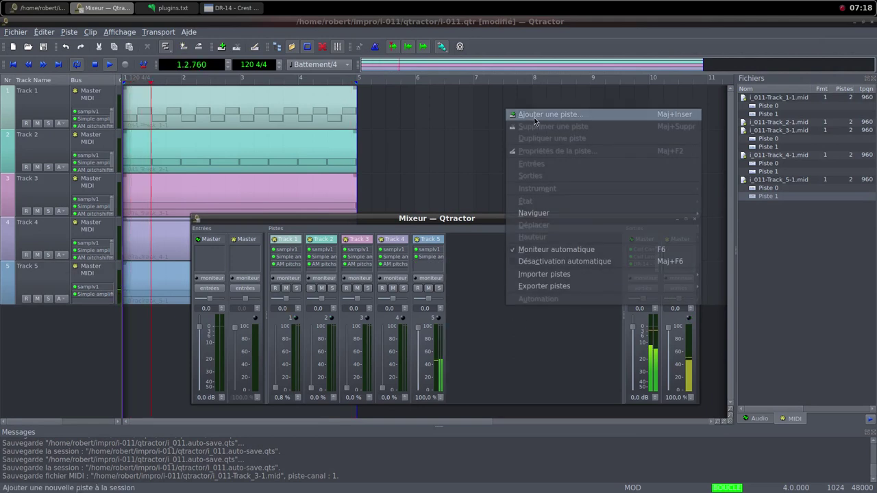
click(534, 117)
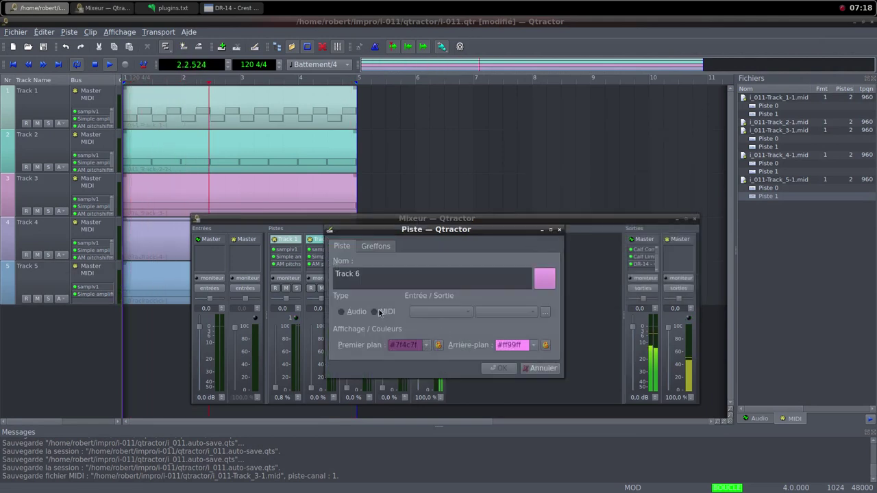
click(380, 312)
click(384, 249)
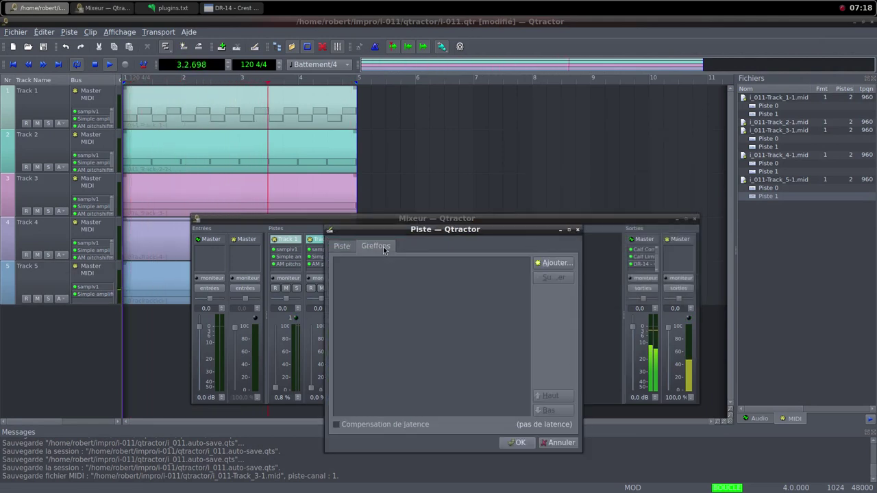
click(555, 263)
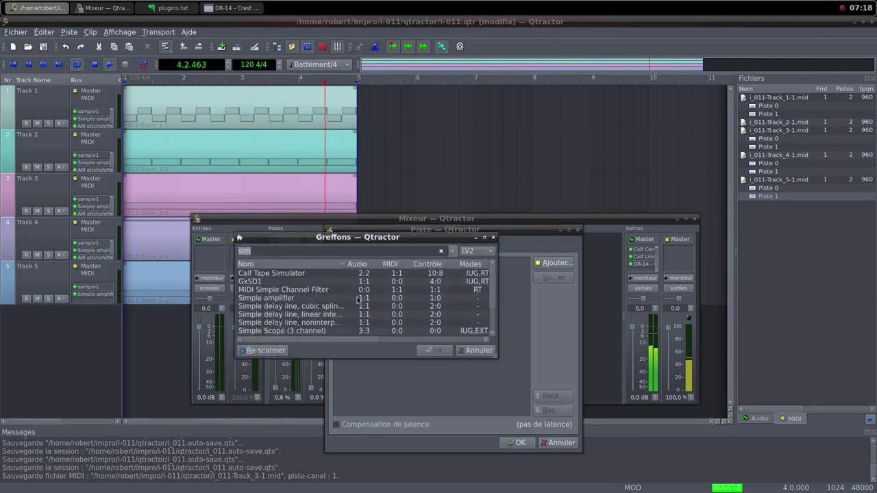
text(sam)
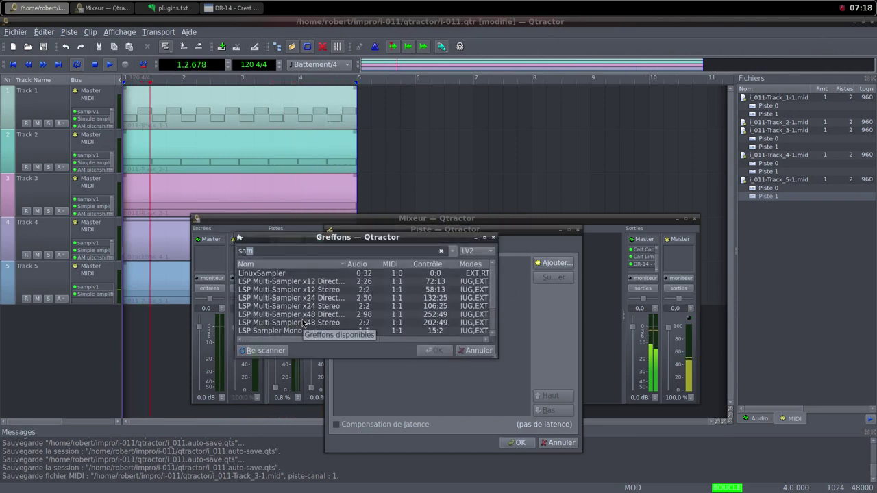
scroll(303, 328, down, 2)
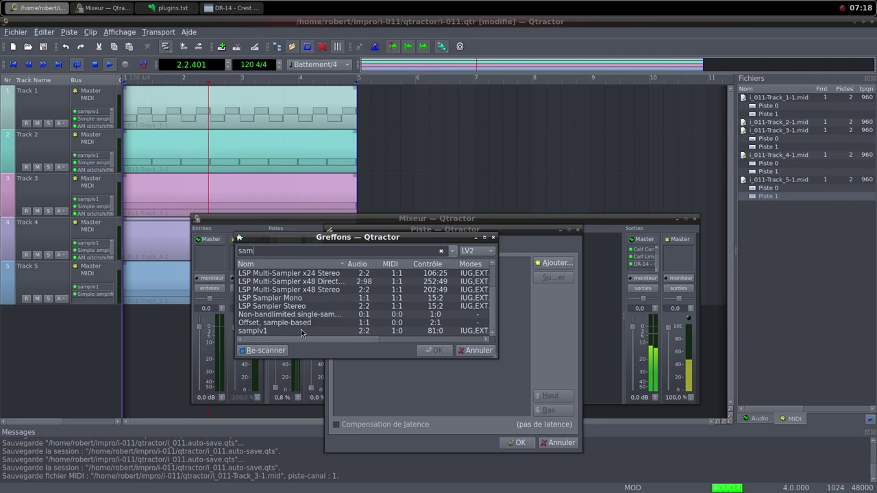
double_click(301, 332)
- Load the cell-phone-vibrate-wood-table_loopable sample into Track 6's samplv1, set the DCA and output volumes to 100, and close its window
double_click(326, 198)
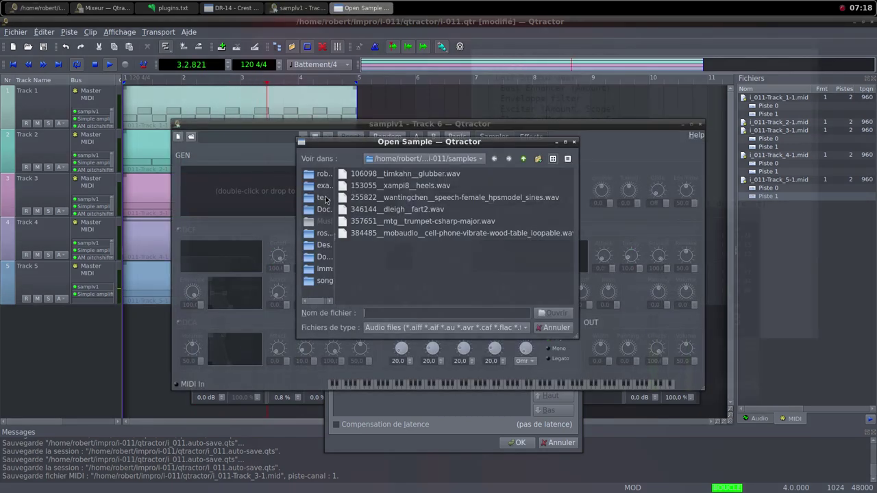
click(497, 237)
click(563, 315)
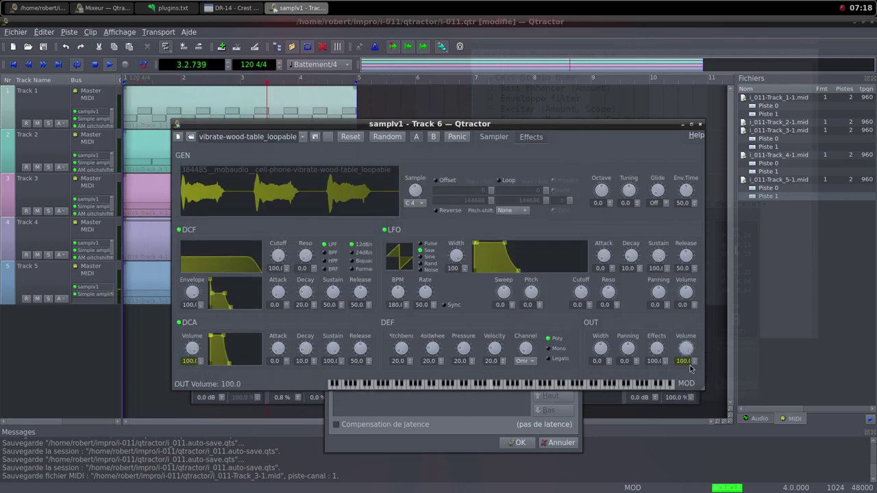
click(700, 124)
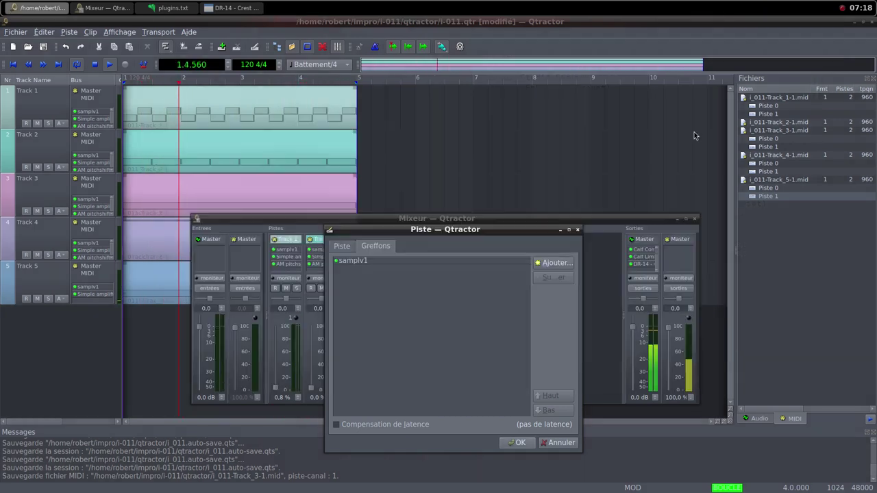
- Add the Simple amplifier plugin to Track 6, close its window, and confirm the new track
click(552, 263)
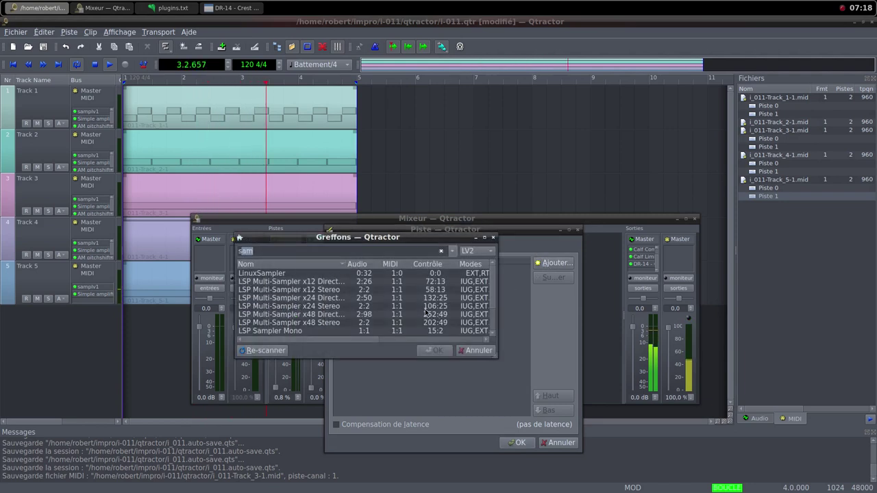
text(sim)
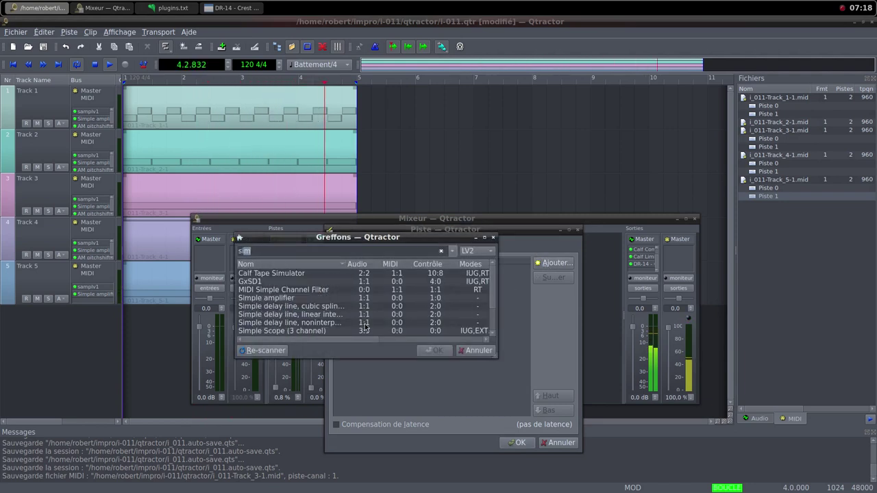
scroll(366, 328, down, 2)
scroll(336, 311, up, 2)
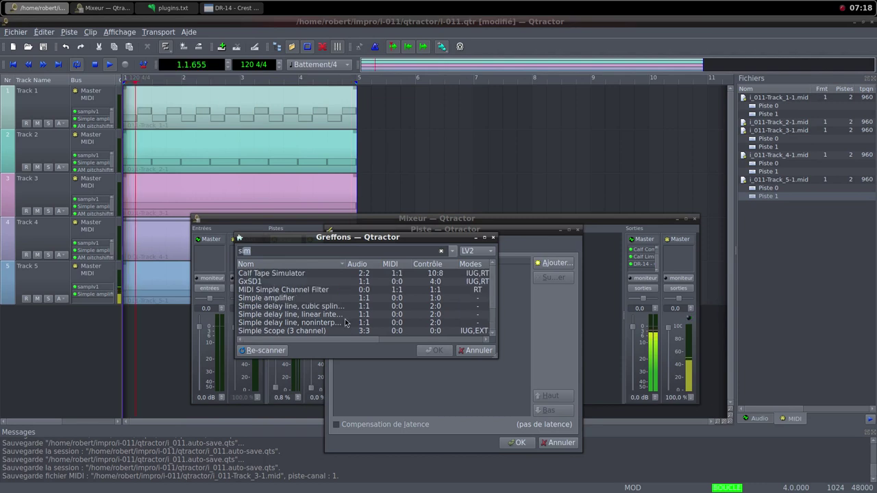
double_click(317, 298)
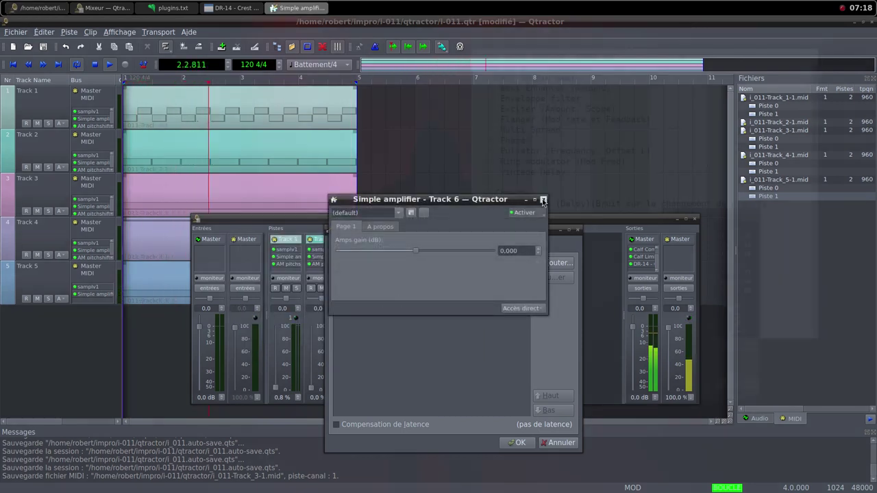
click(543, 199)
click(515, 443)
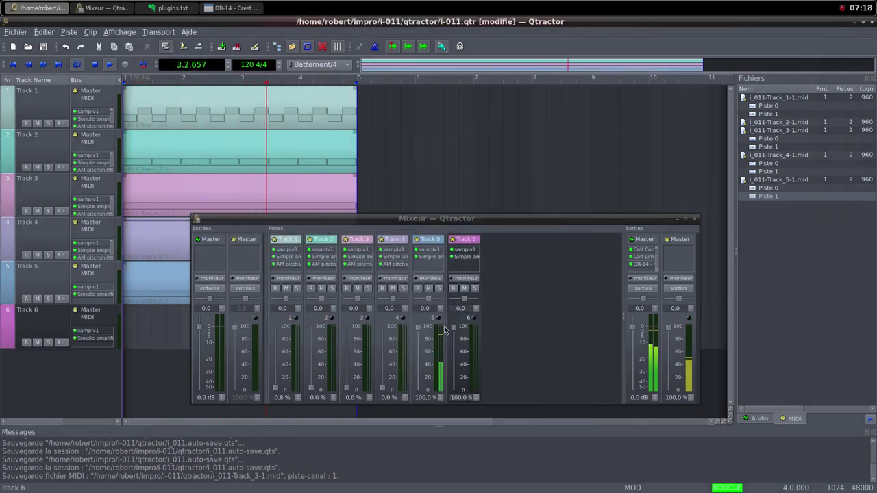
- Raise Track 2's mixer volume to 100% and lower Track 6's to 0%
drag(310, 388, 317, 331)
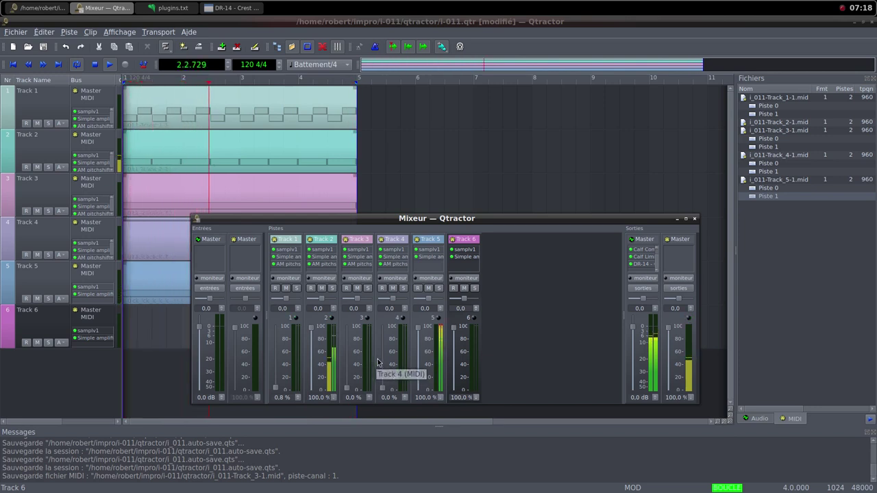
drag(454, 329, 457, 396)
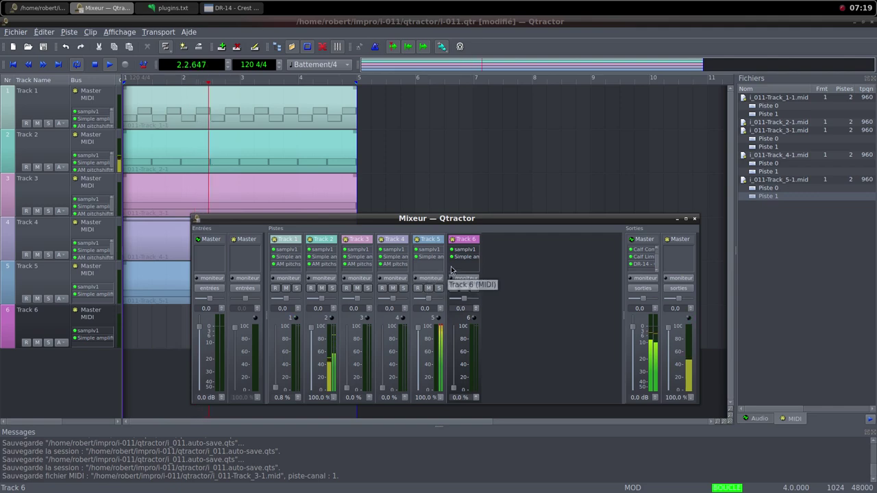
- Check the phone-vibration sample's page on Freesound, return to Qtractor, and create a new MIDI clip on Track 6 with its editor maximized
click(494, 5)
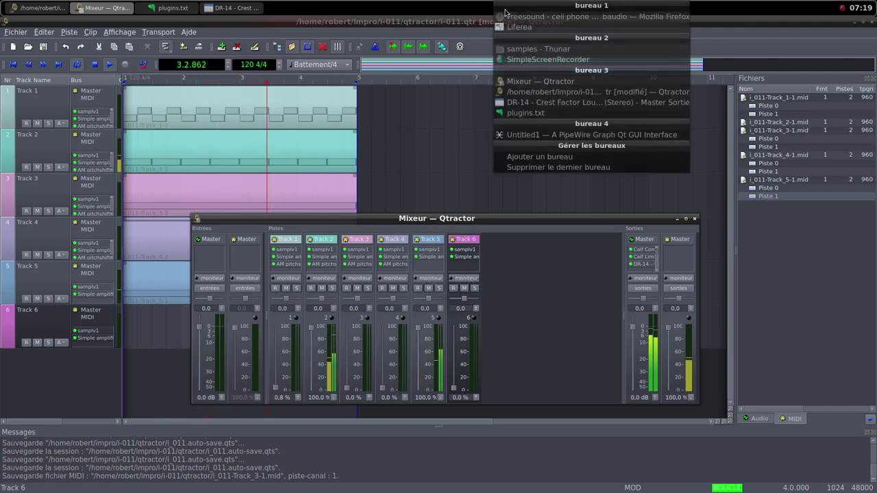
click(541, 20)
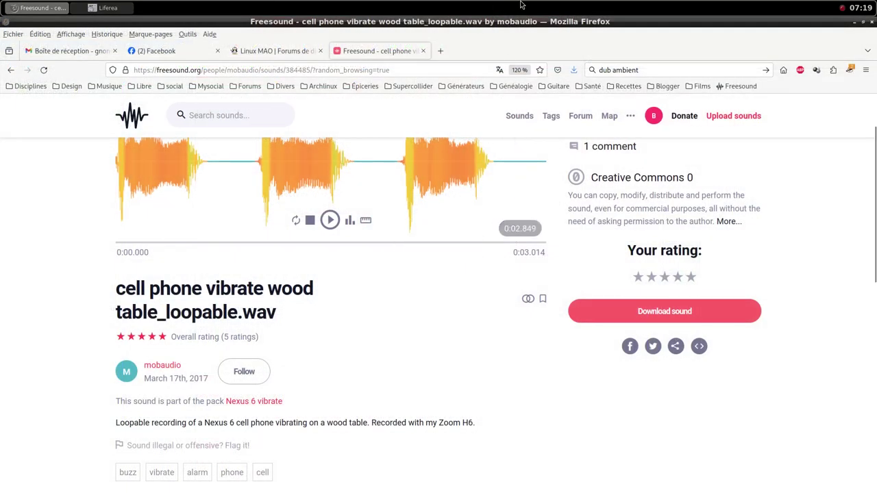
click(523, 5)
click(554, 85)
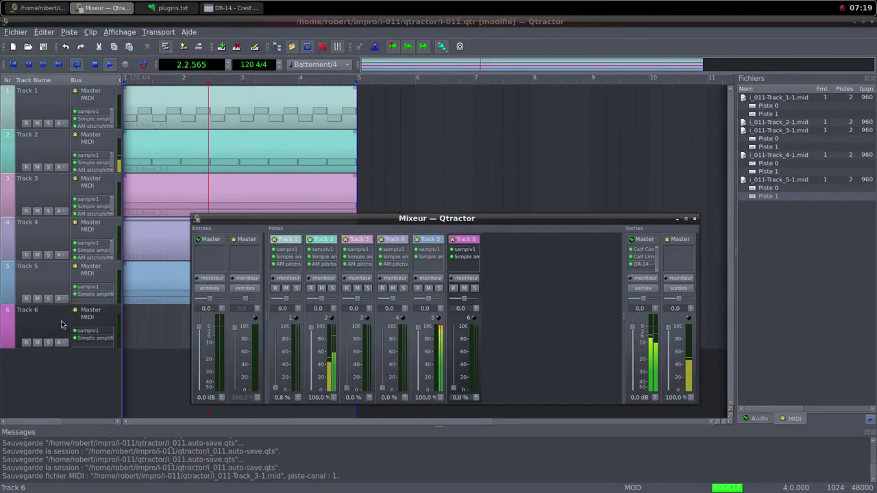
right_click(134, 334)
mouse_move(170, 335)
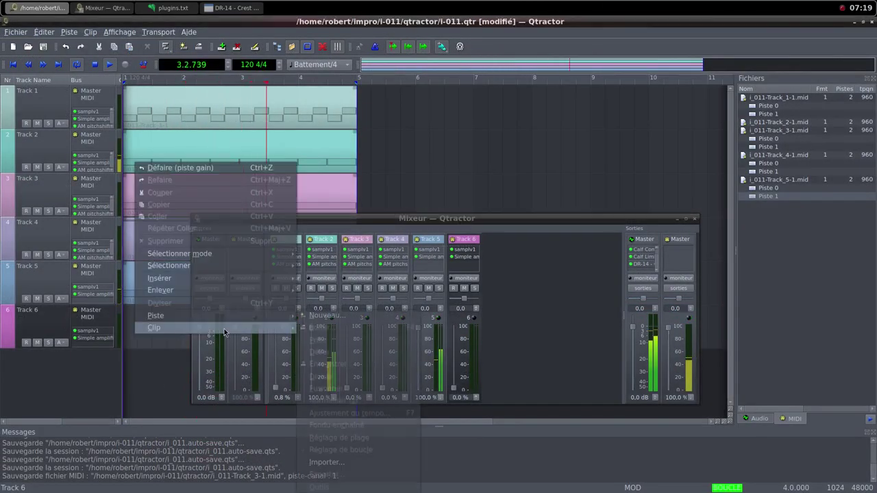
click(284, 334)
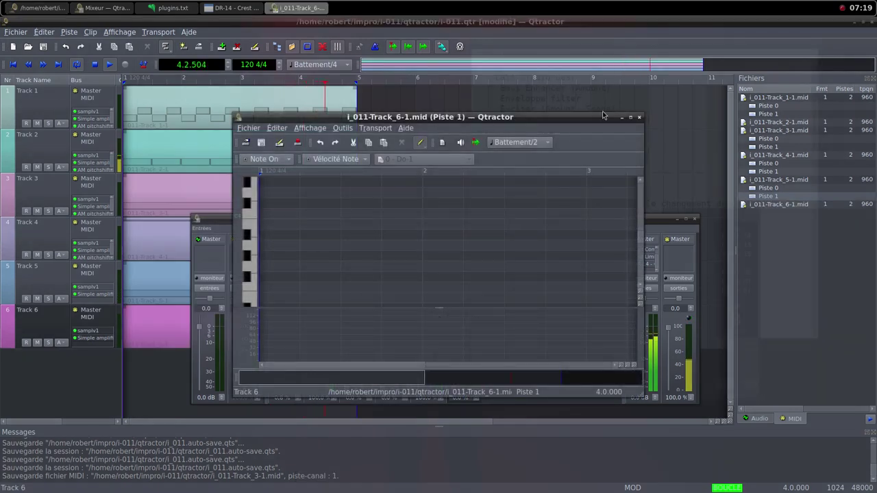
click(629, 117)
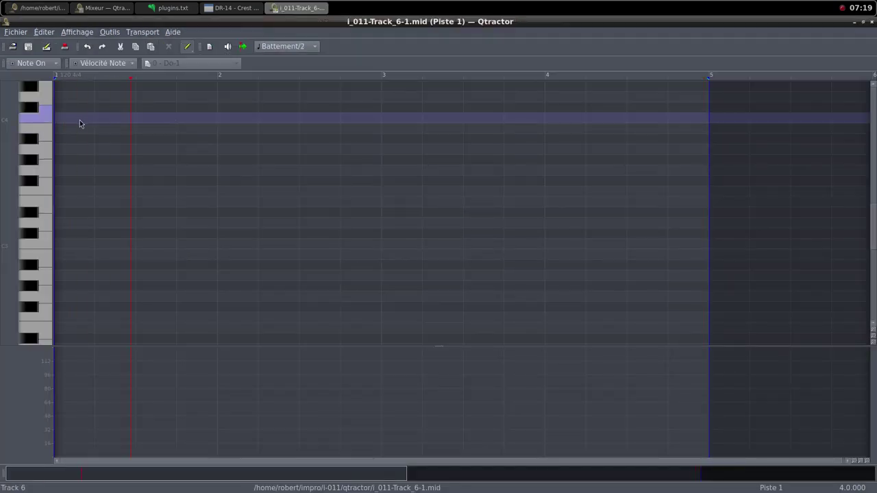
- Fill the clip's four bars with consecutive one-bar C4 notes, redrawing from bar 3 onward, and close the clip editor
mouse_move(64, 124)
mouse_down()
mouse_move(562, 116)
mouse_move(536, 115)
mouse_up()
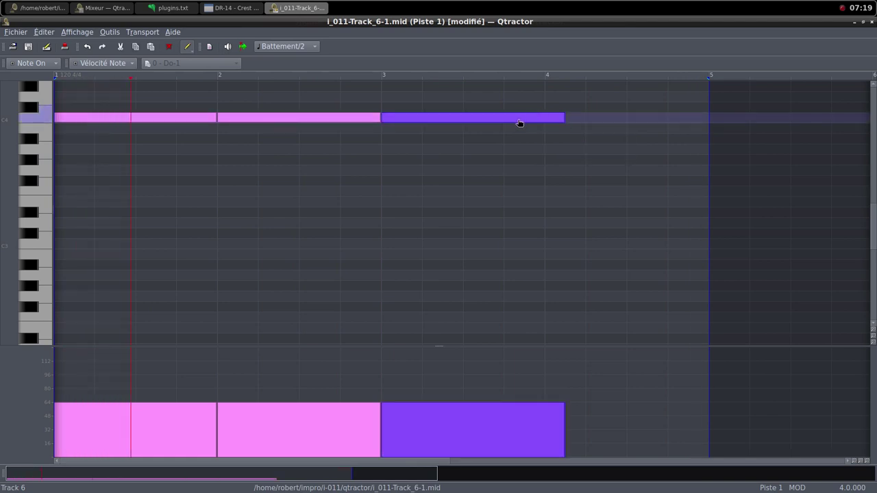
key(Delete)
drag(412, 118, 477, 118)
click(405, 119)
key(Delete)
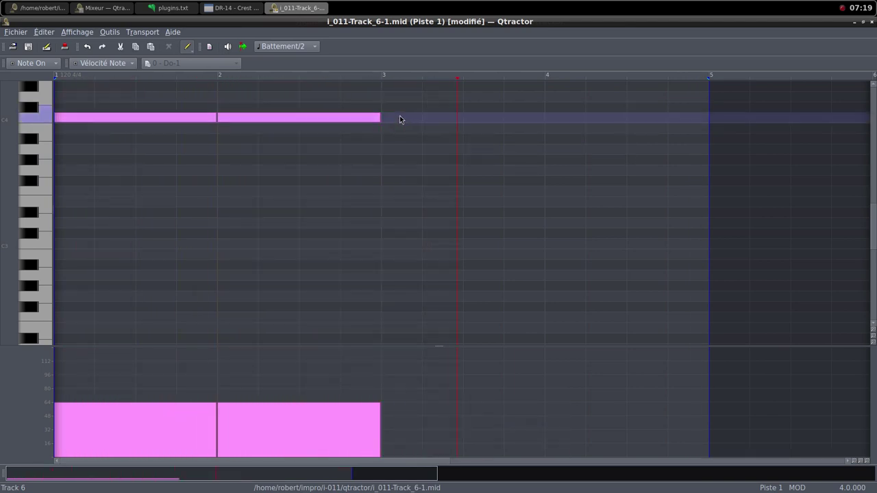
mouse_move(401, 120)
mouse_down()
mouse_move(388, 115)
mouse_move(692, 117)
mouse_up()
click(863, 22)
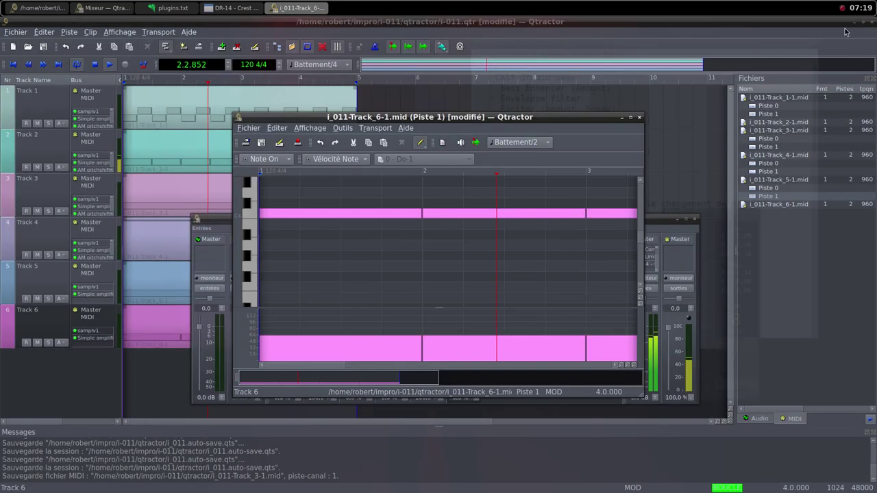
click(639, 117)
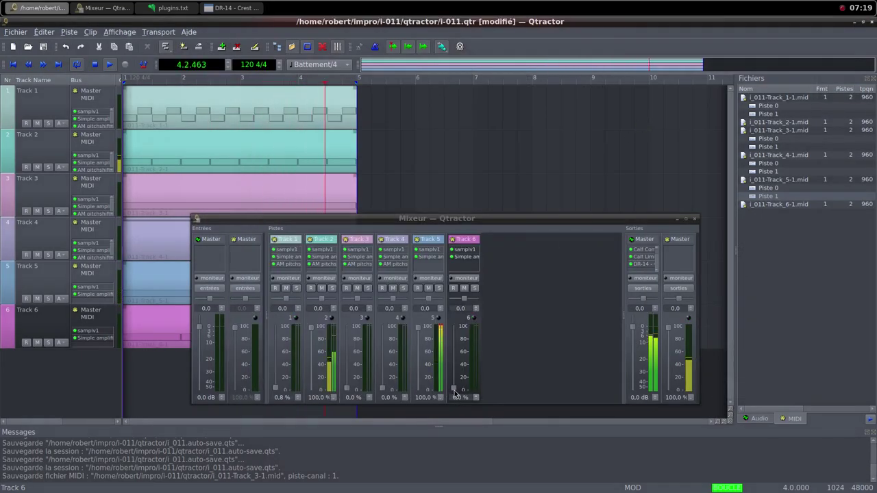
- Raise Track 6's mixer volume to 100% and set its Simple amplifier gain to about 5.614 dB, closing the plugin window
drag(454, 393, 450, 328)
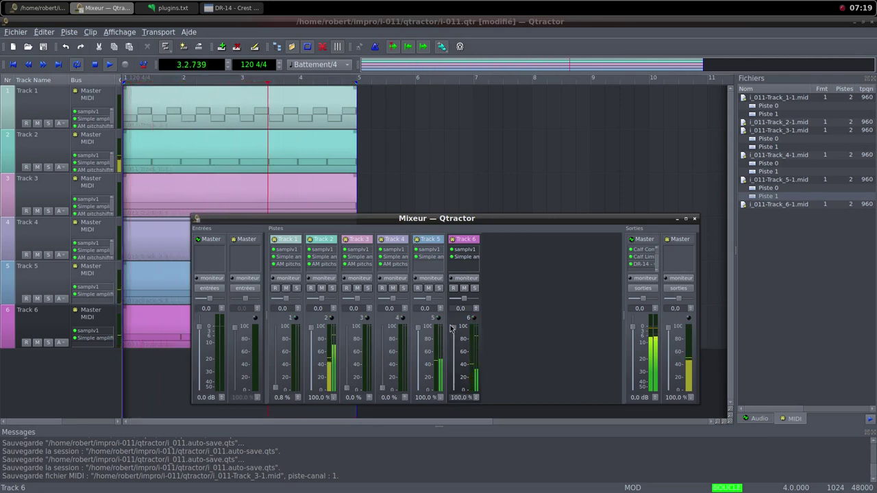
double_click(463, 258)
drag(416, 251, 424, 252)
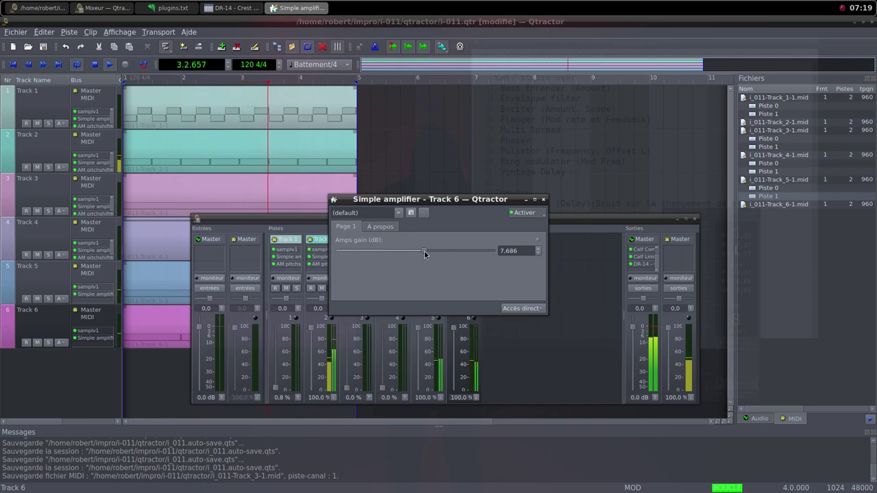
drag(424, 252, 422, 252)
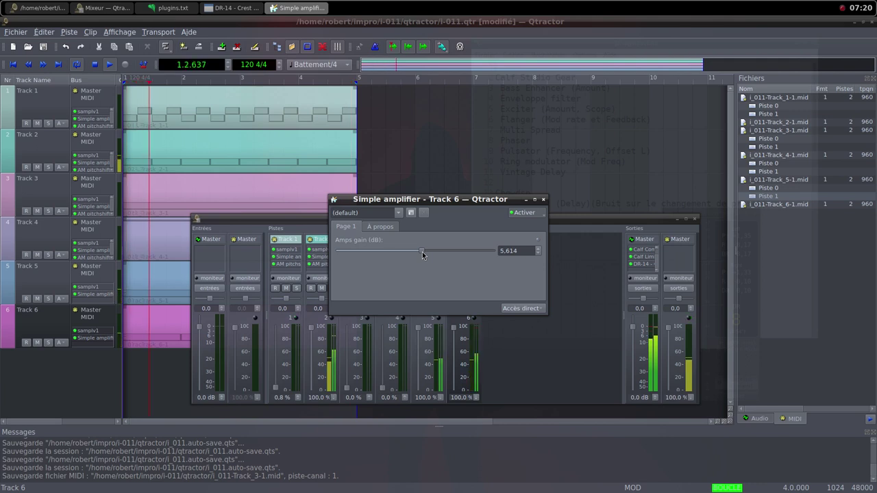
click(544, 199)
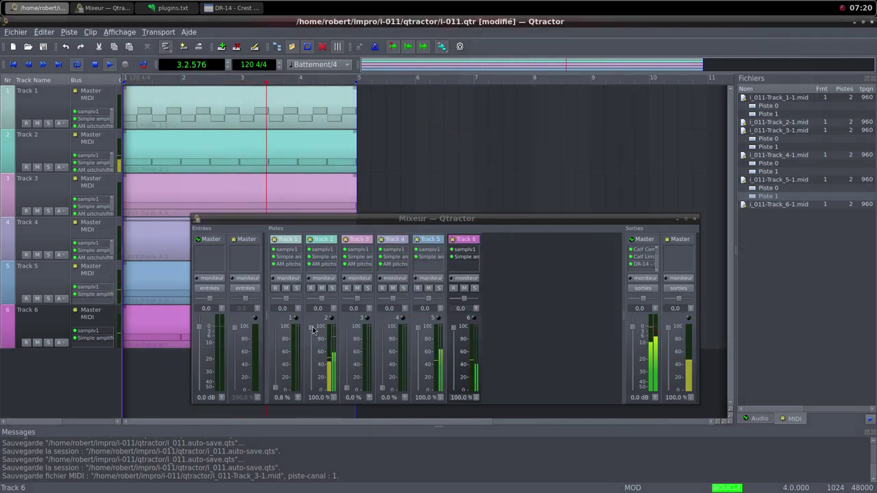
- Lower the mixer volumes of Track 2 and Track 5 to 0%
drag(314, 331, 315, 358)
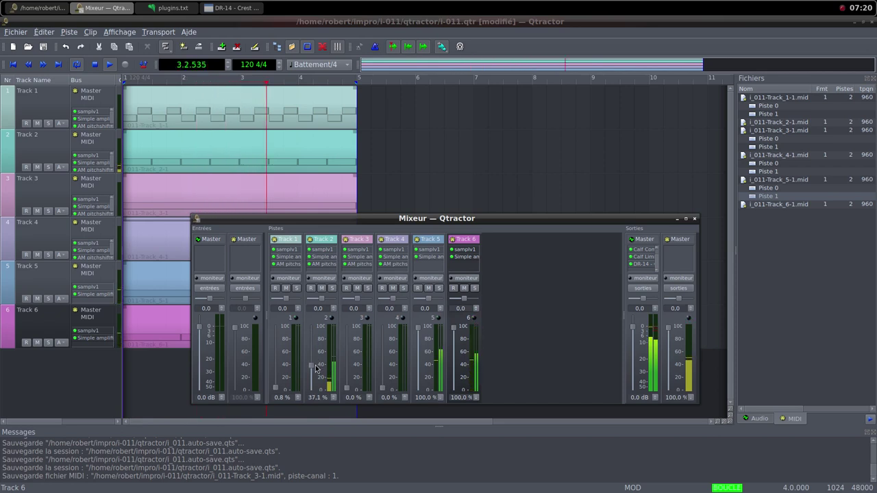
drag(317, 375, 319, 390)
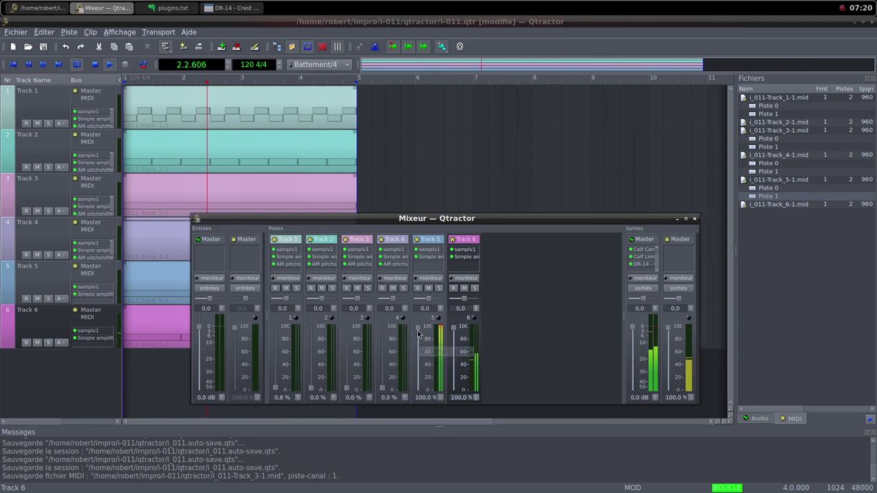
drag(419, 333, 421, 398)
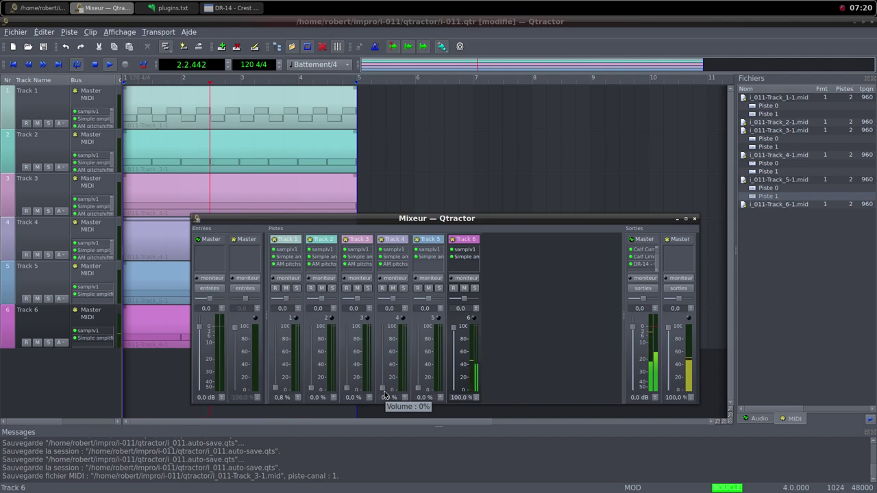
- Raise Track 4's mixer volume to 100% and Track 3's gradually to 57.6%
drag(385, 396, 379, 332)
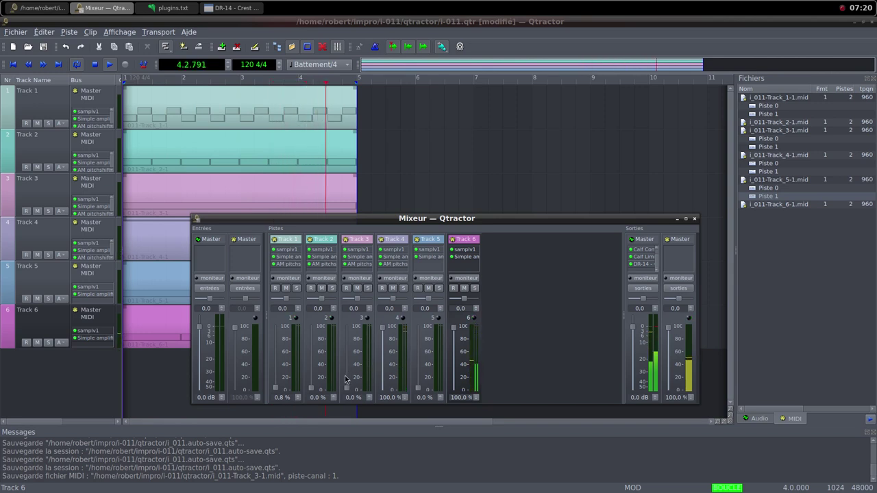
mouse_move(352, 391)
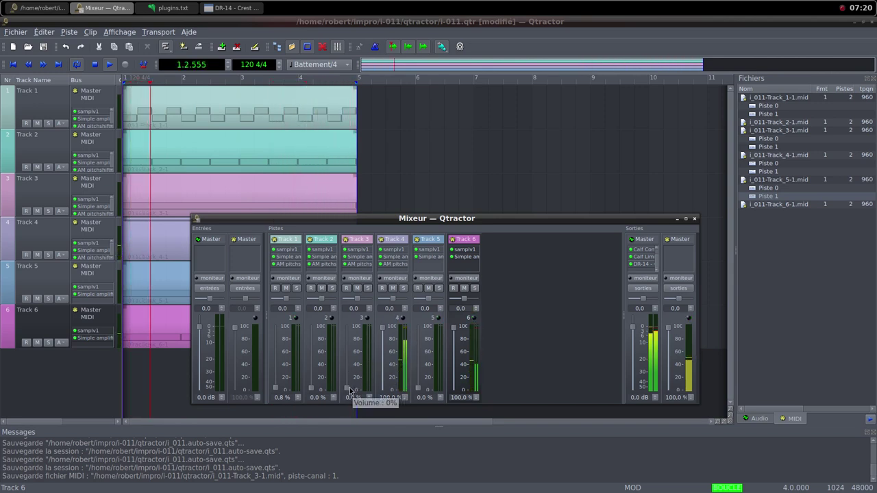
drag(346, 389, 347, 377)
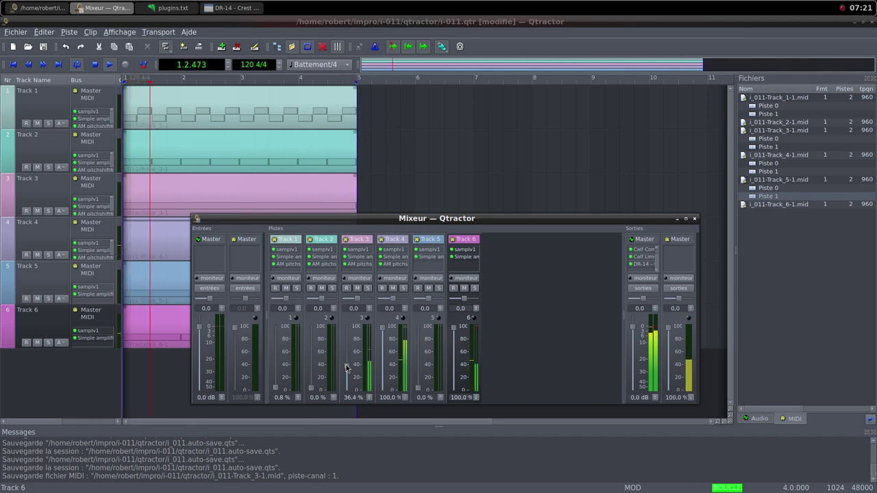
drag(346, 369, 348, 361)
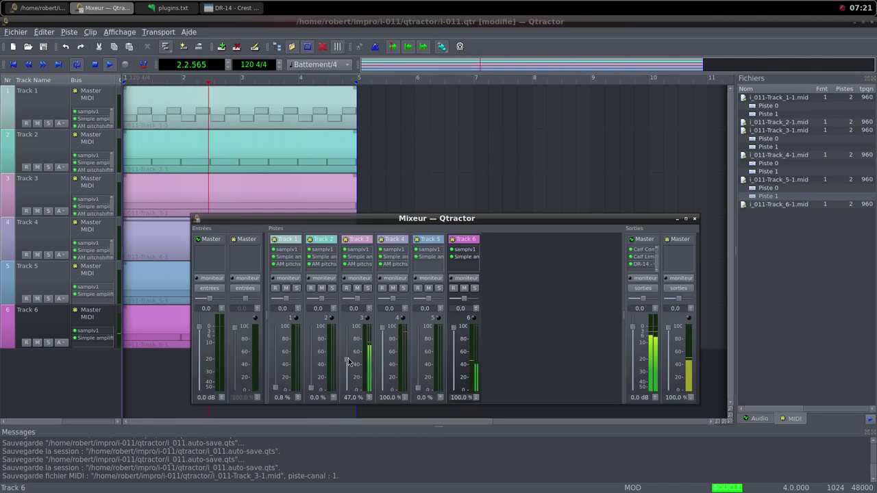
drag(348, 361, 346, 356)
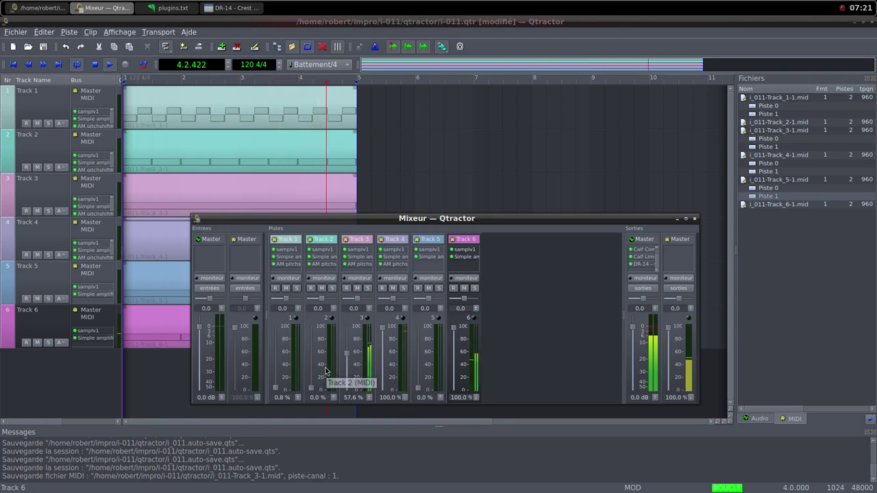
- Switch to the Freesound page in Firefox, get another random sound, and review its description, licence and file details
click(516, 6)
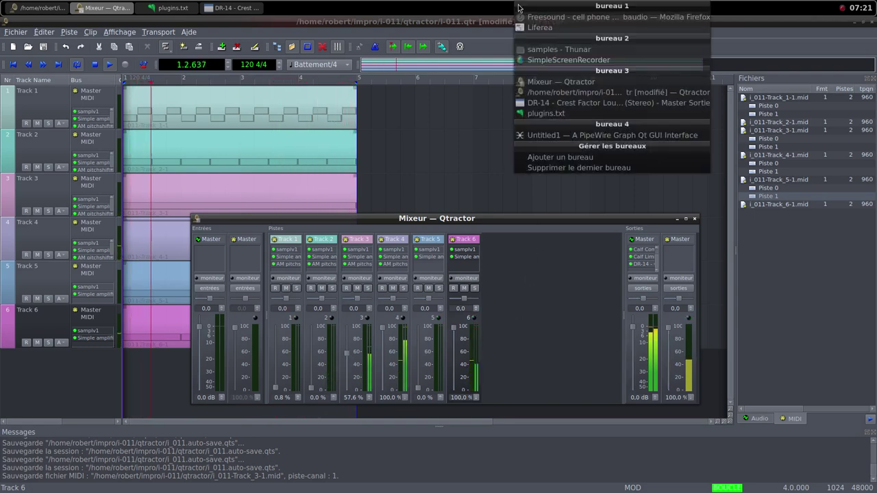
click(542, 19)
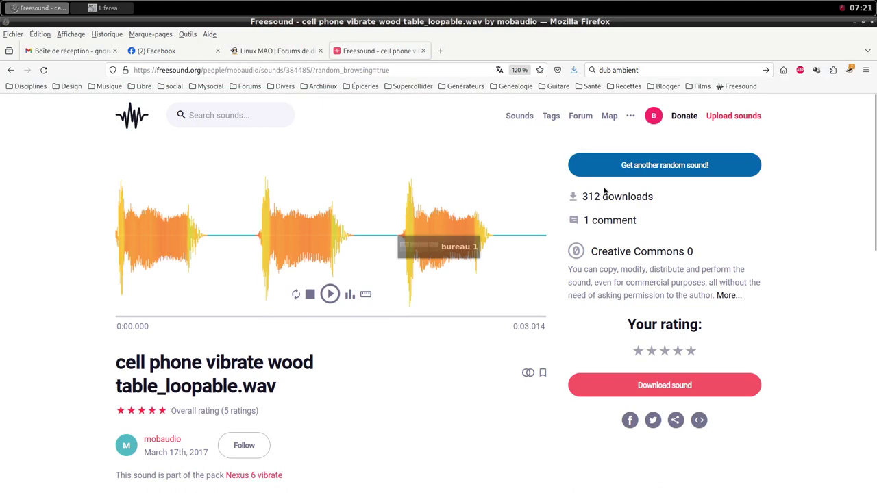
click(649, 166)
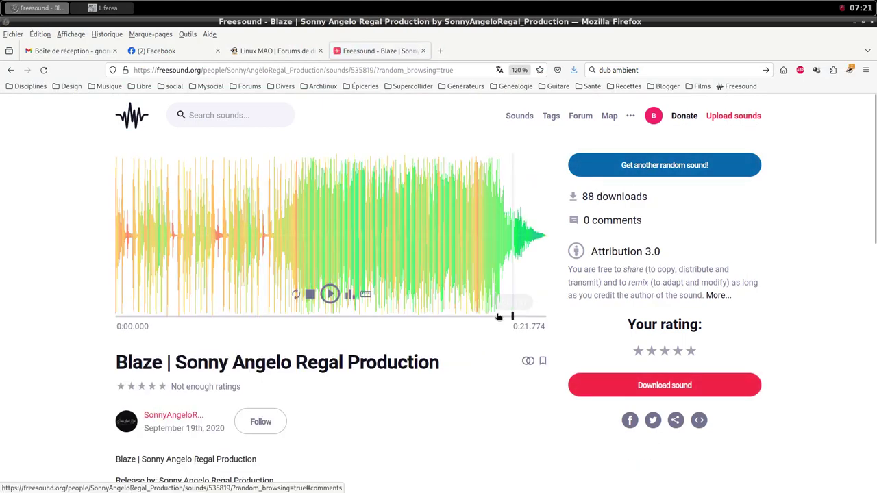
scroll(452, 359, down, 3)
scroll(453, 358, up, 2)
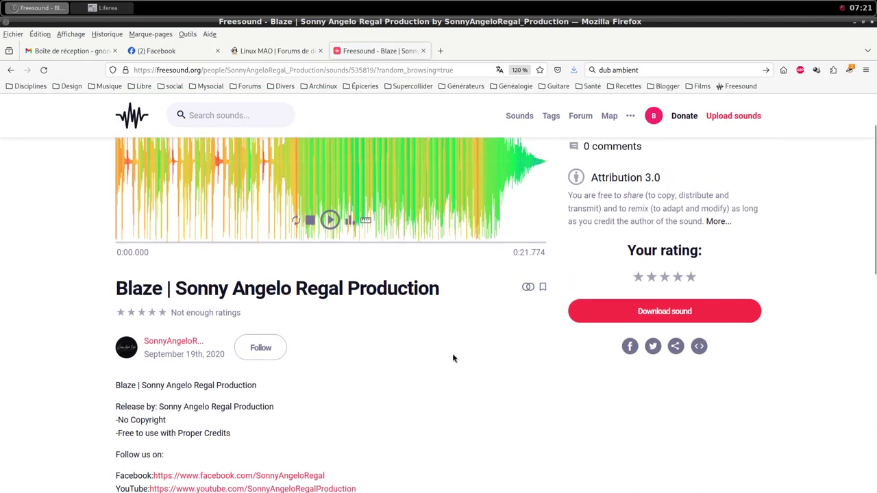
scroll(449, 358, down, 2)
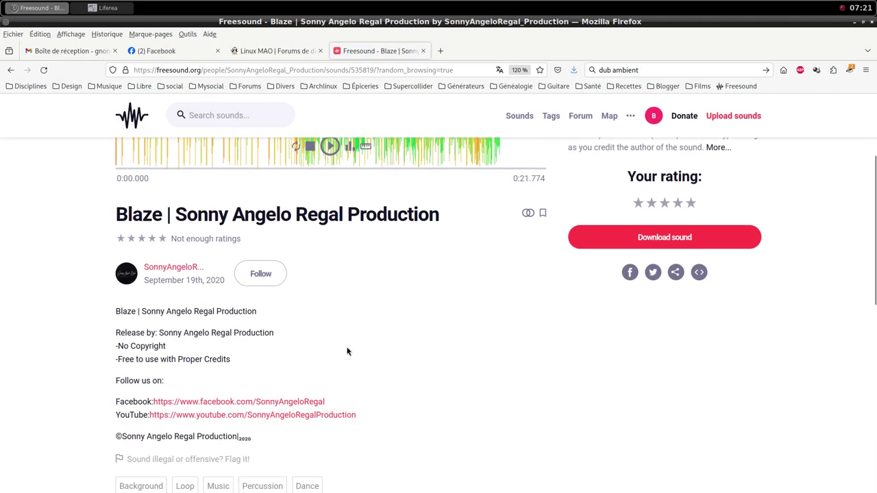
scroll(341, 347, down, 2)
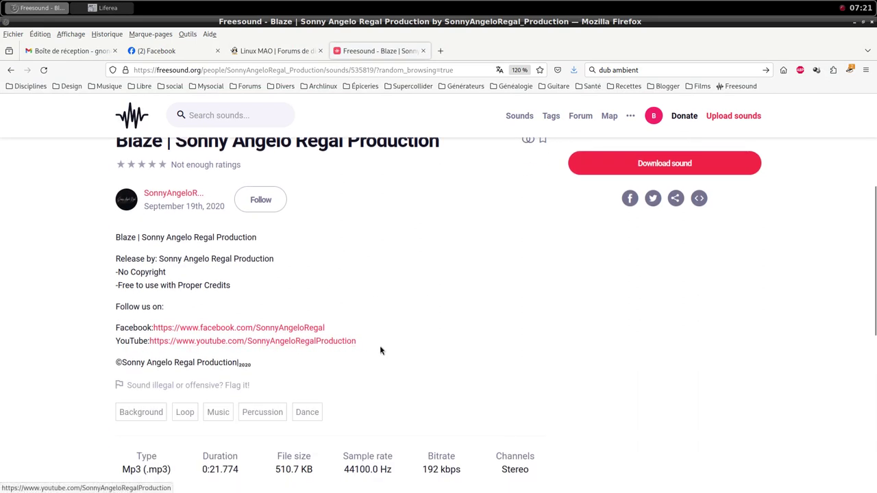
scroll(458, 346, up, 4)
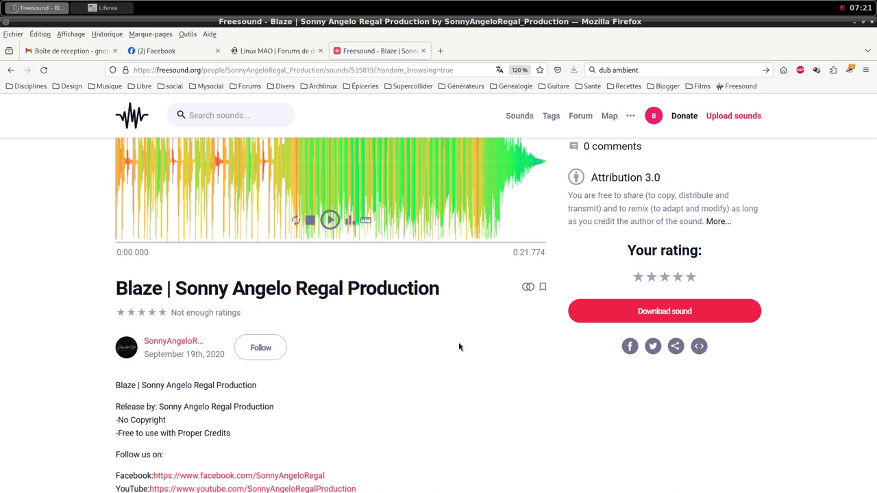
scroll(459, 348, down, 2)
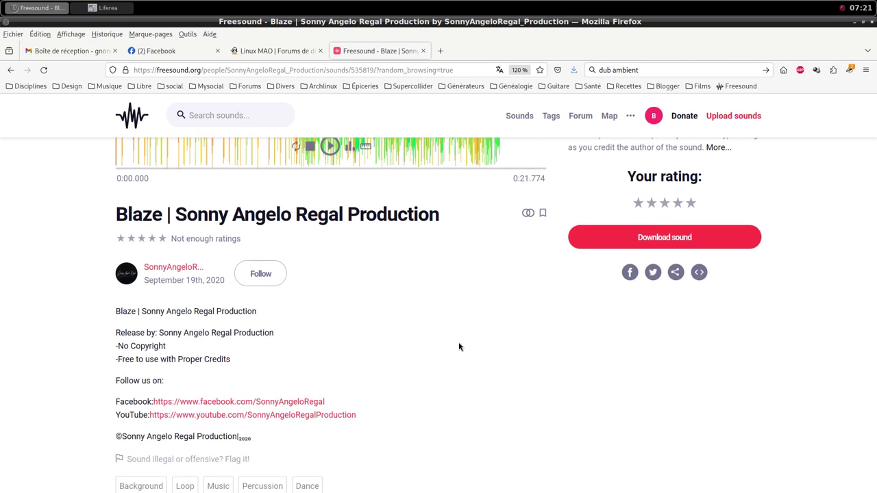
scroll(625, 329, up, 4)
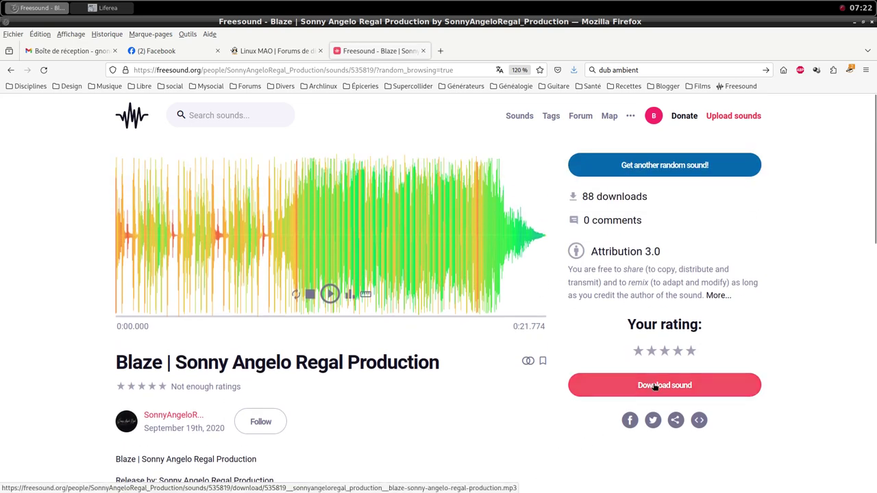
- Download the Blaze MP3 into the i-011 samples folder and show that folder in Thunar
click(654, 385)
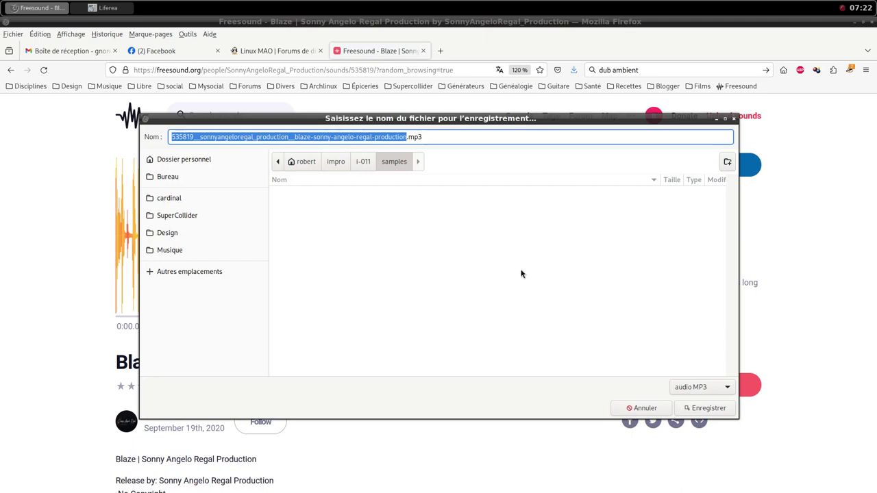
click(704, 408)
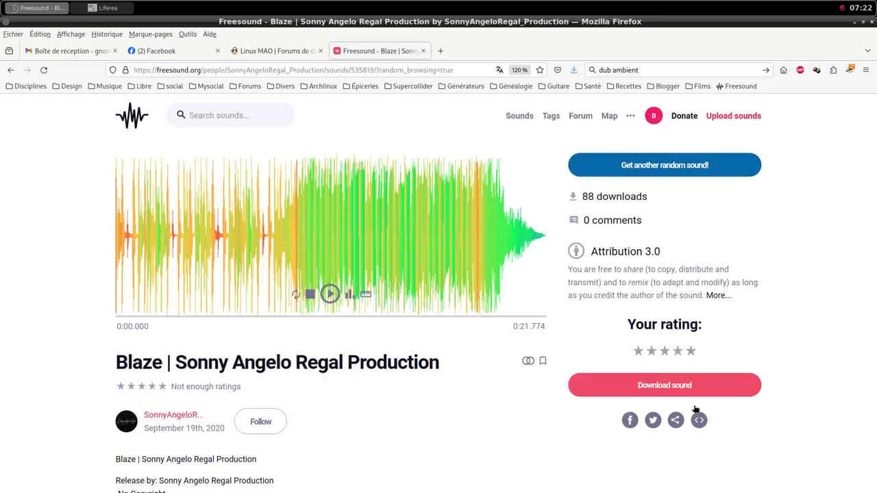
middle_click(374, 6)
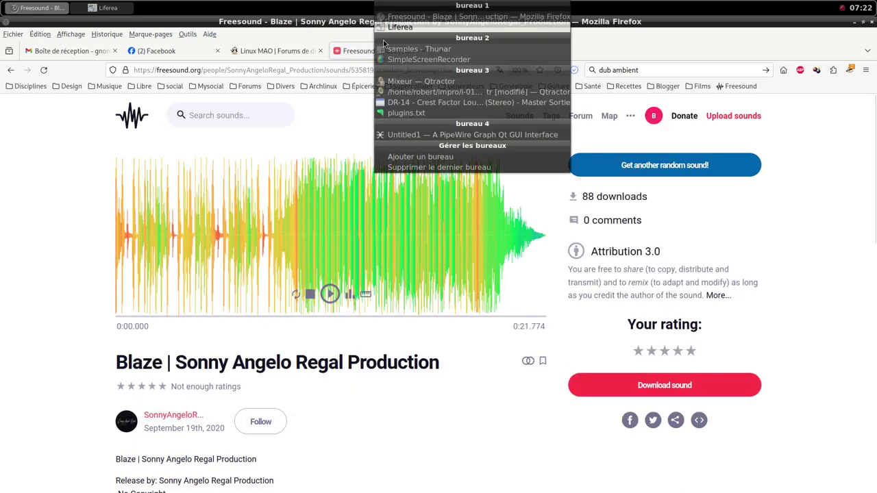
click(411, 55)
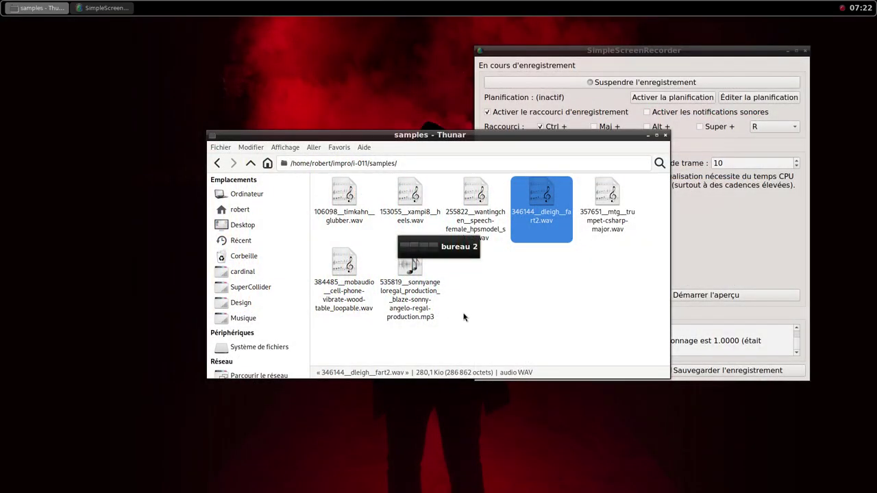
- Open a terminal in the i-011 samples folder and list its files
right_click(483, 302)
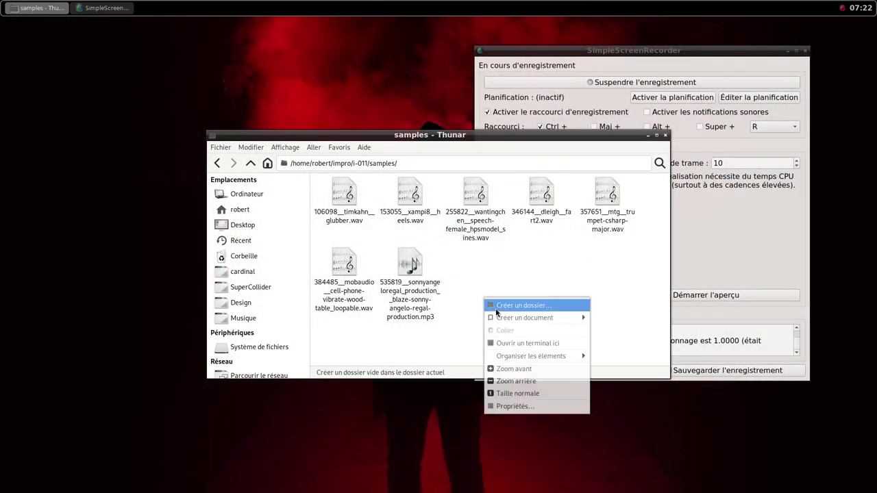
click(525, 342)
text(l)
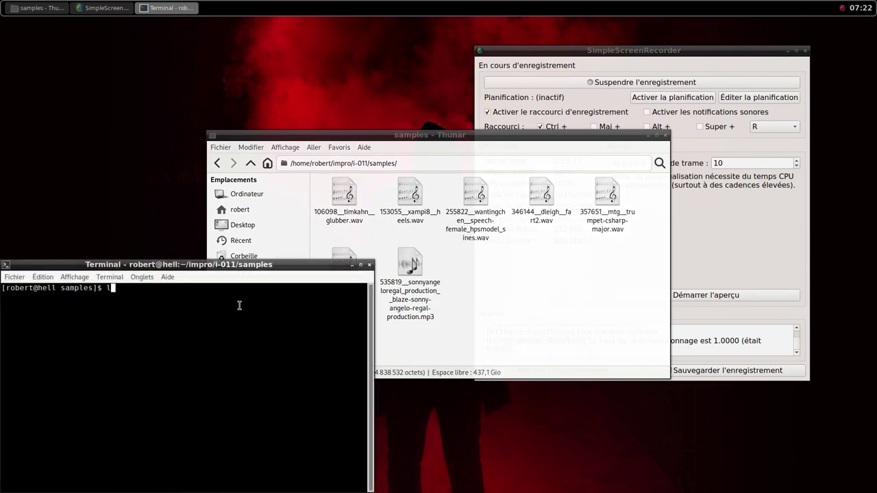
text(s)
key(Return)
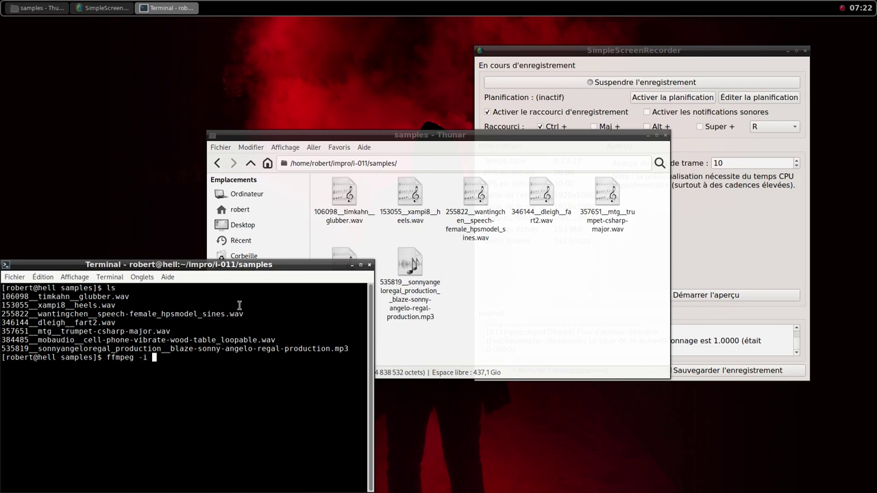
- Convert the Blaze MP3 to a WAV of the same name with ffmpeg, and delete the original MP3
drag(350, 348, 242, 349)
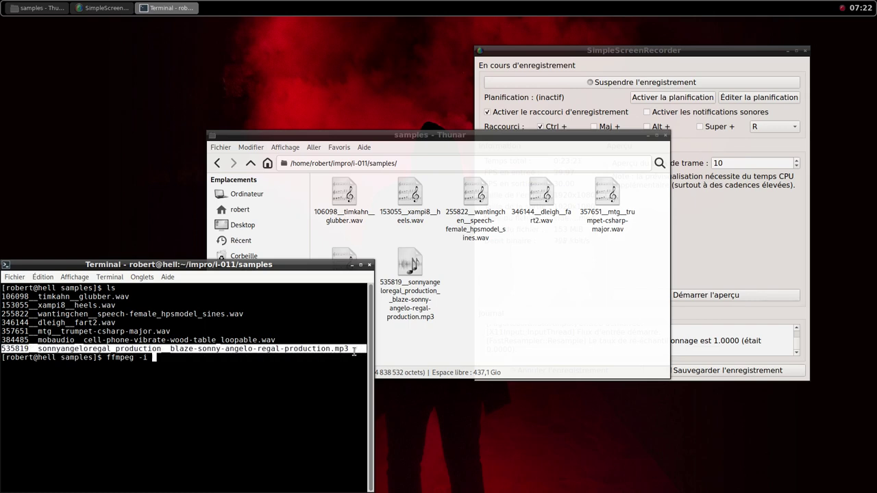
middle_click(328, 349)
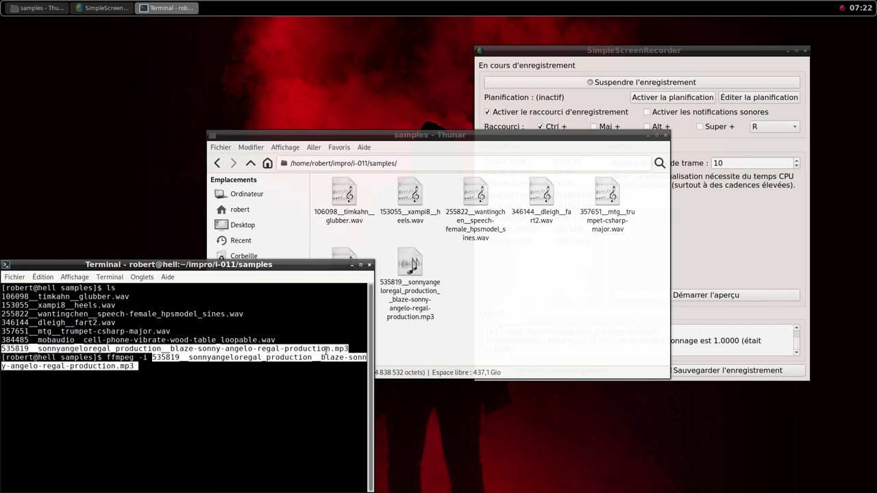
key(End)
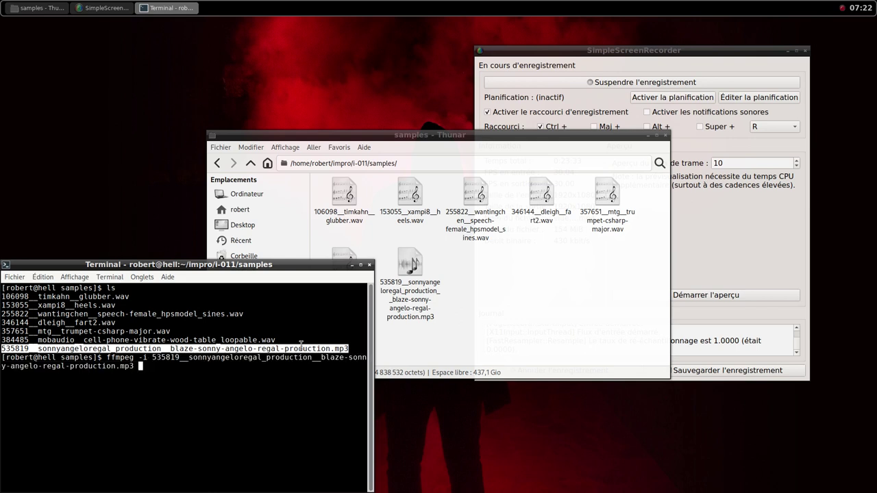
middle_click(301, 345)
key(End)
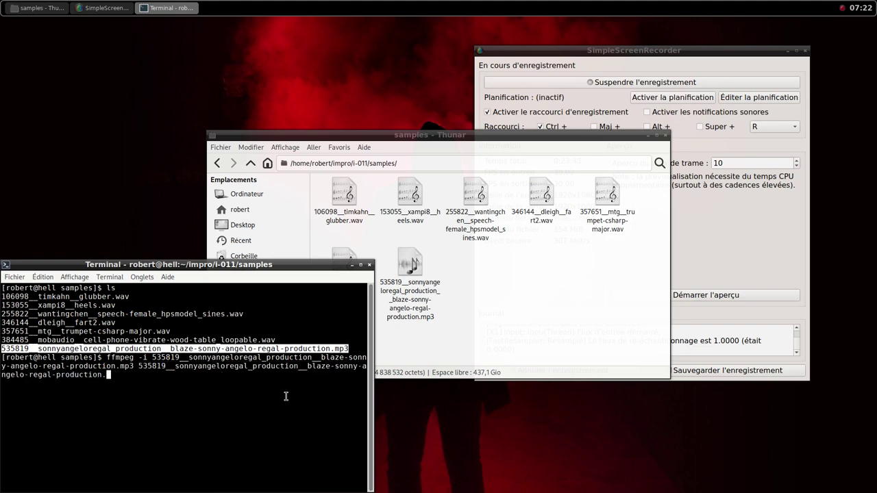
key(Return)
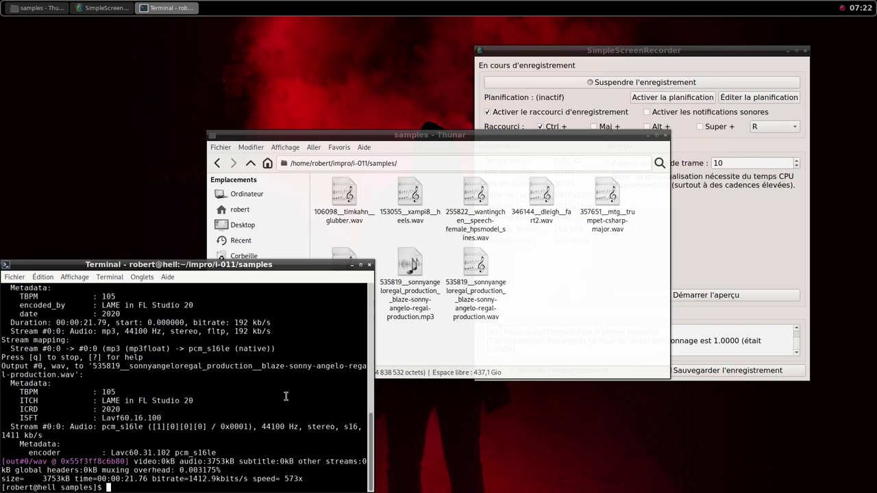
click(368, 264)
click(411, 275)
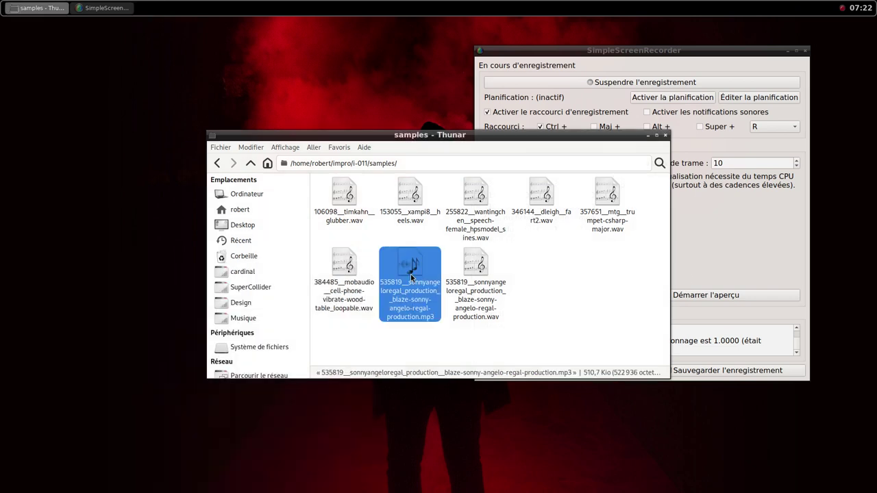
- Switch to Qtractor's mixer and start a new MIDI track named Track 7
middle_click(391, 4)
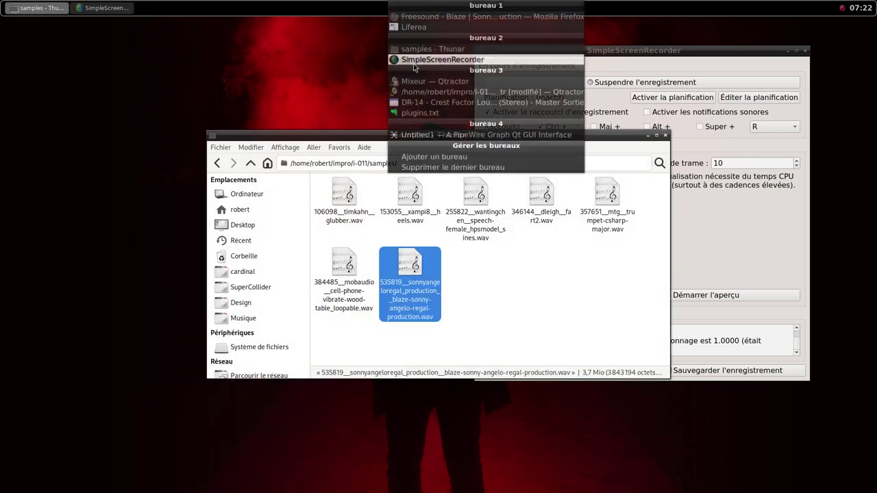
click(420, 82)
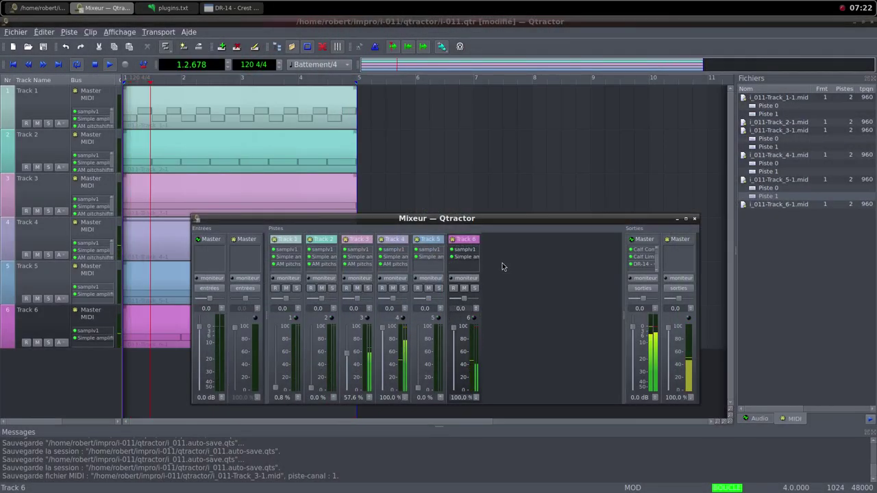
right_click(499, 262)
click(515, 267)
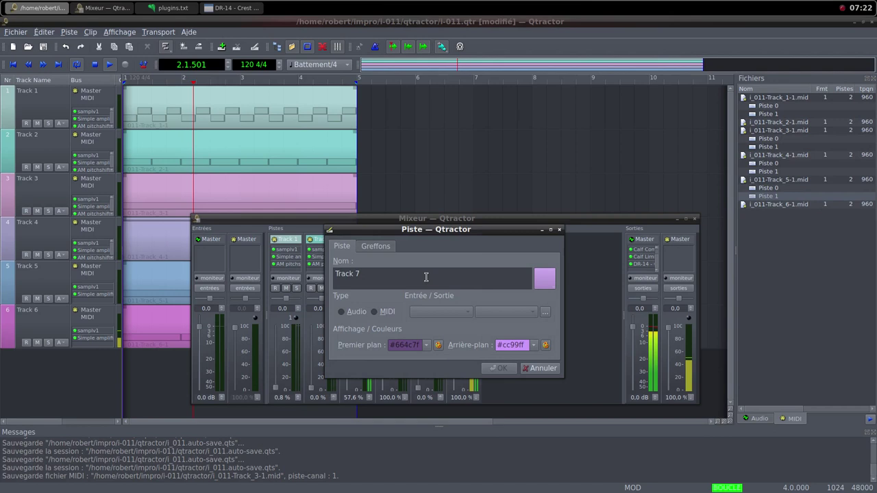
click(374, 312)
- Add the samplv1 LV2 sampler plugin to Track 7
click(376, 246)
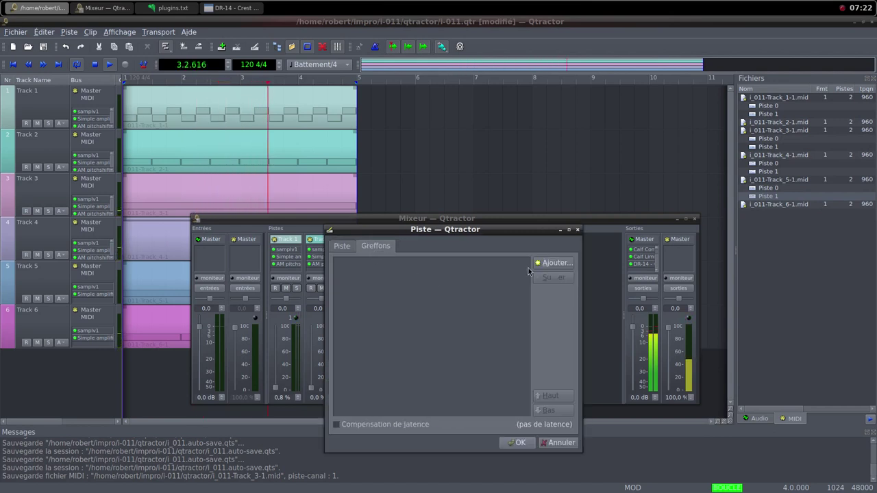
click(553, 263)
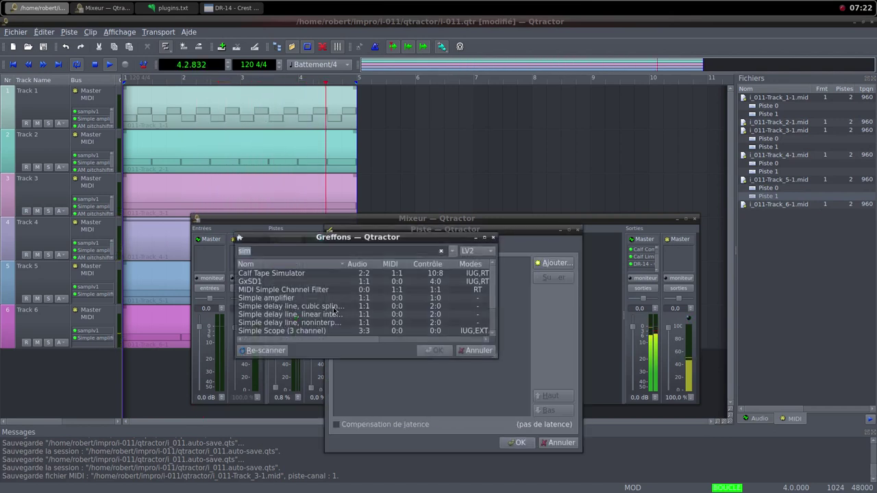
text(sam)
scroll(325, 320, down, 1)
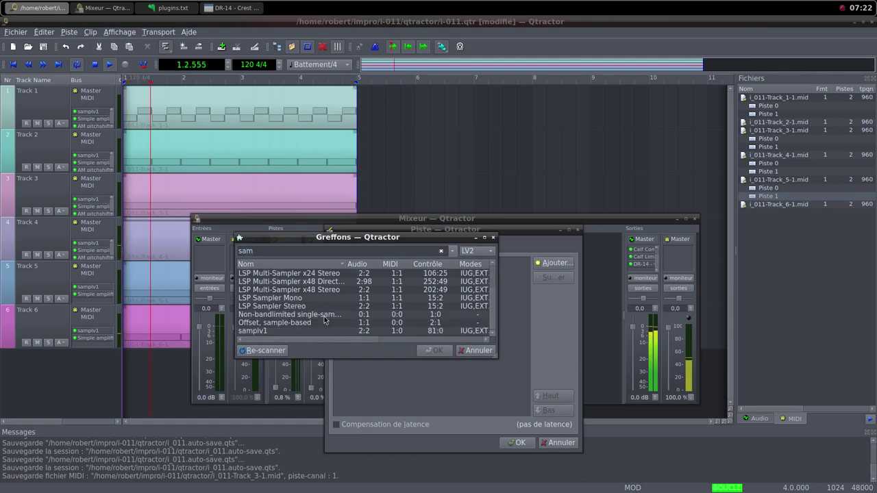
click(325, 320)
double_click(325, 330)
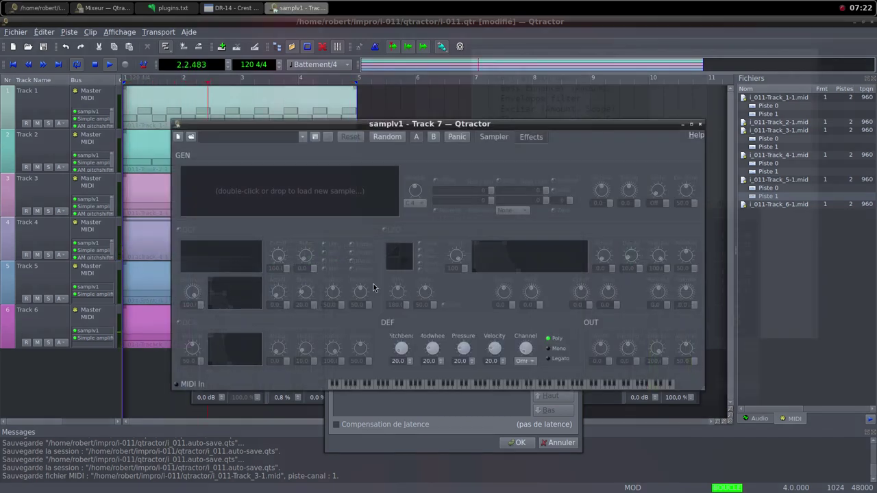
- Load the Blaze WAV into Track 7's samplv1 and set the DCA volume to 100
double_click(295, 197)
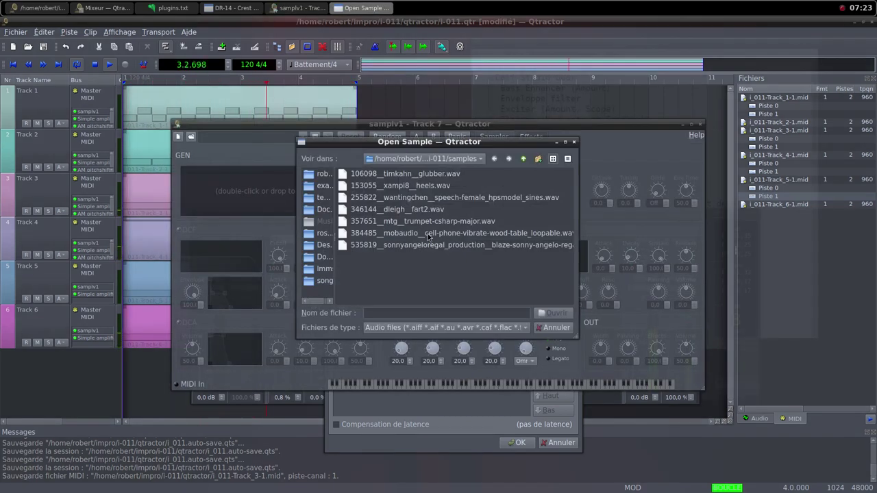
click(450, 246)
click(539, 313)
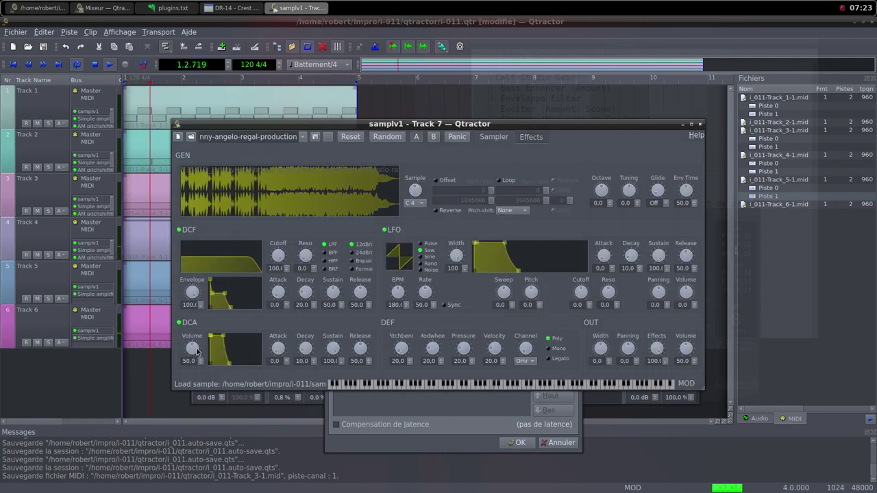
drag(192, 349, 536, 372)
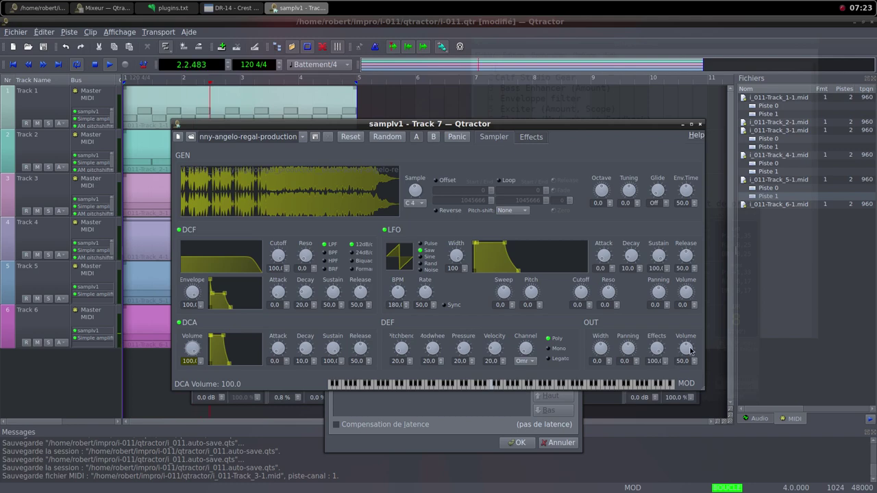
click(700, 124)
- Add the Simple amplifier plugin to Track 7 and finish creating the track
click(549, 264)
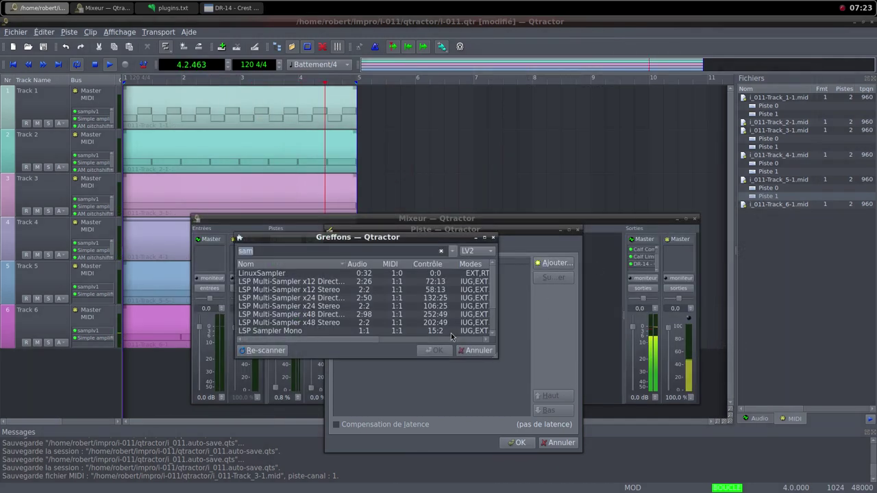
text(sim)
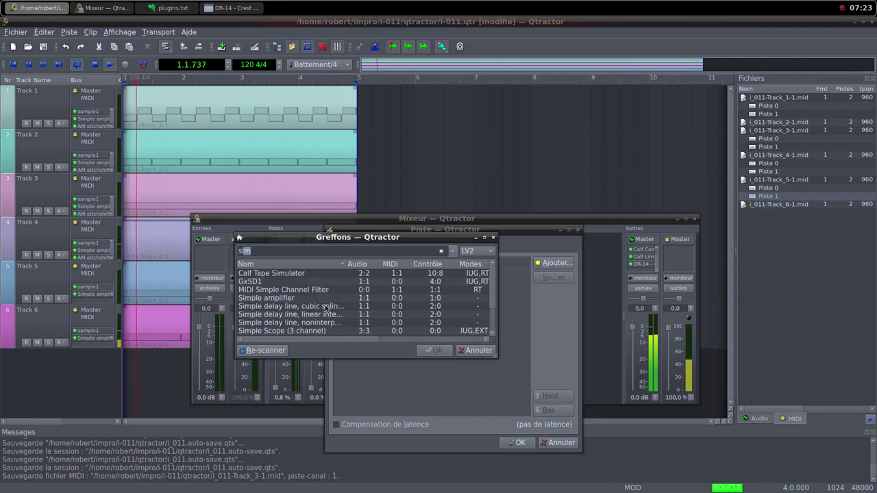
double_click(288, 298)
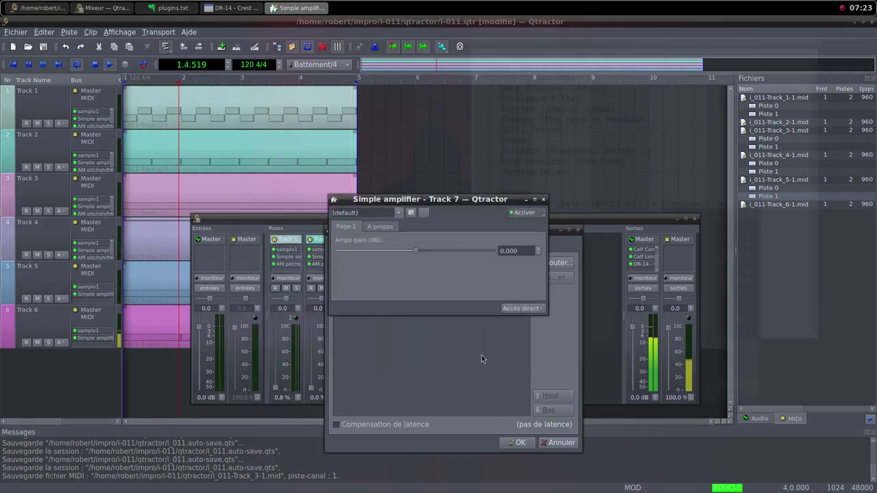
click(544, 200)
click(516, 443)
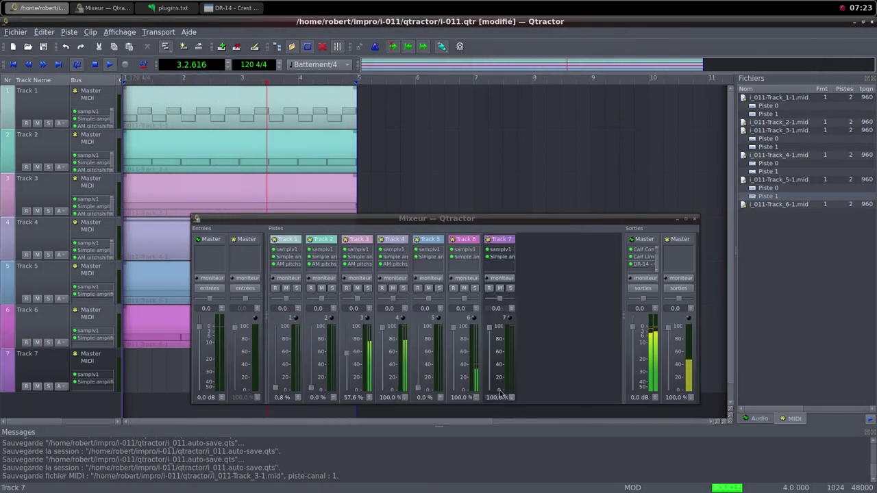
- Lower Track 7's mixer volume to 0%, and create a new MIDI clip on Track 7 in a maximized editor
drag(489, 328, 490, 404)
right_click(150, 374)
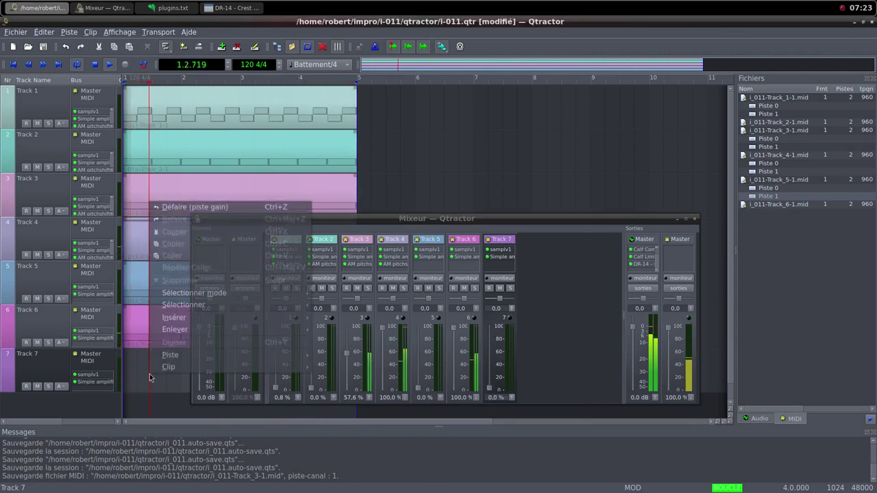
mouse_move(180, 366)
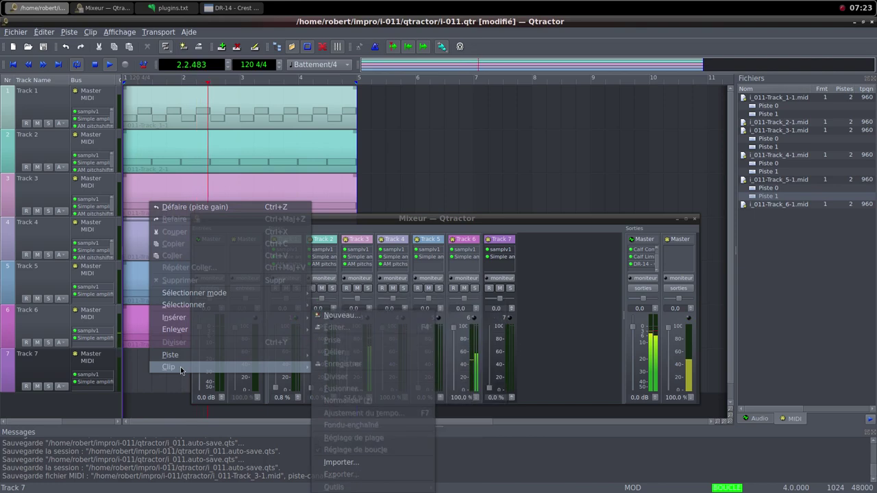
click(339, 316)
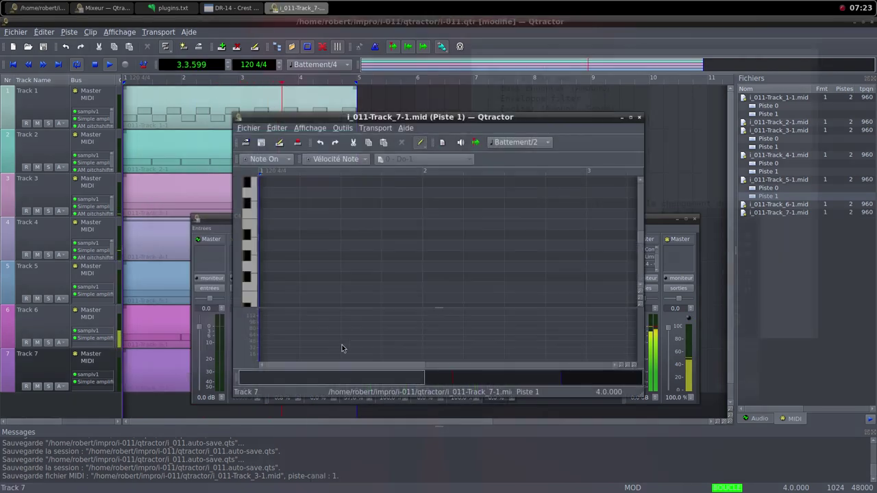
click(631, 118)
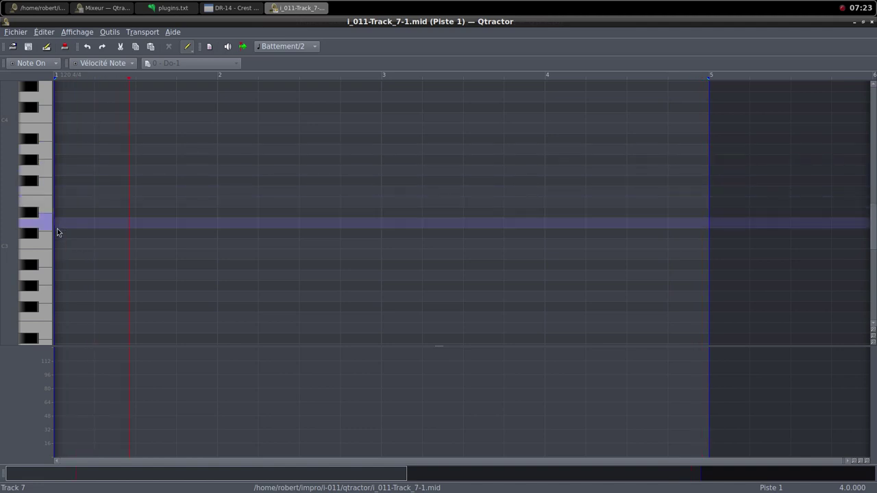
- Draw one C4 note across all four bars of the Track 7 clip, from bar 1 to bar 5, and close the editor
mouse_move(65, 124)
mouse_down()
mouse_move(364, 128)
mouse_move(736, 113)
mouse_move(720, 113)
mouse_up()
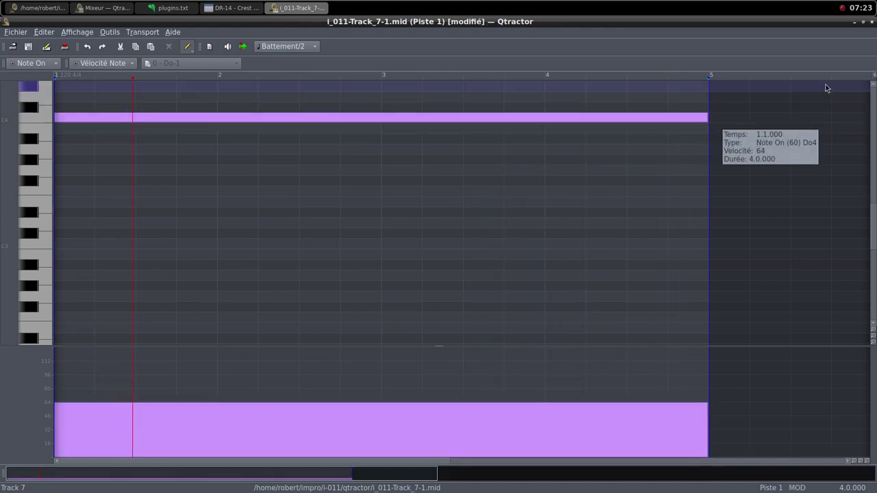
key(space)
click(863, 21)
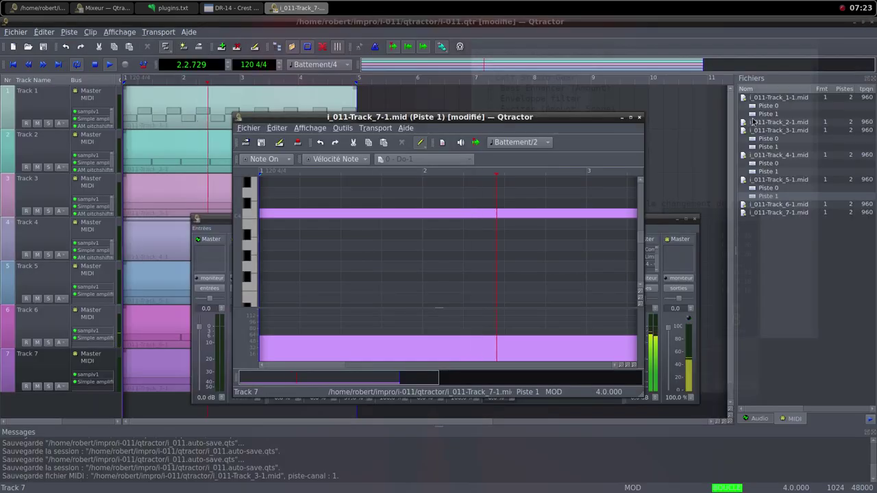
click(655, 120)
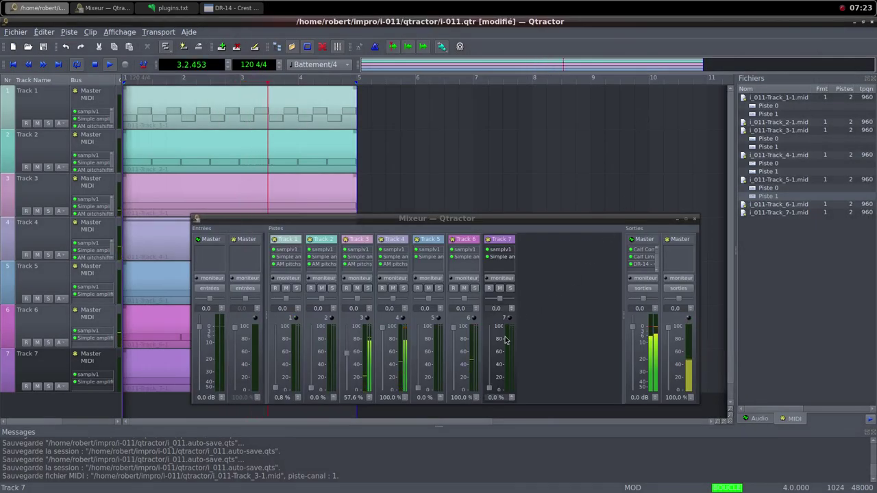
- Raise Track 7's mixer volume gradually to 100% and set its Simple amplifier gain to 4.368 dB
click(489, 393)
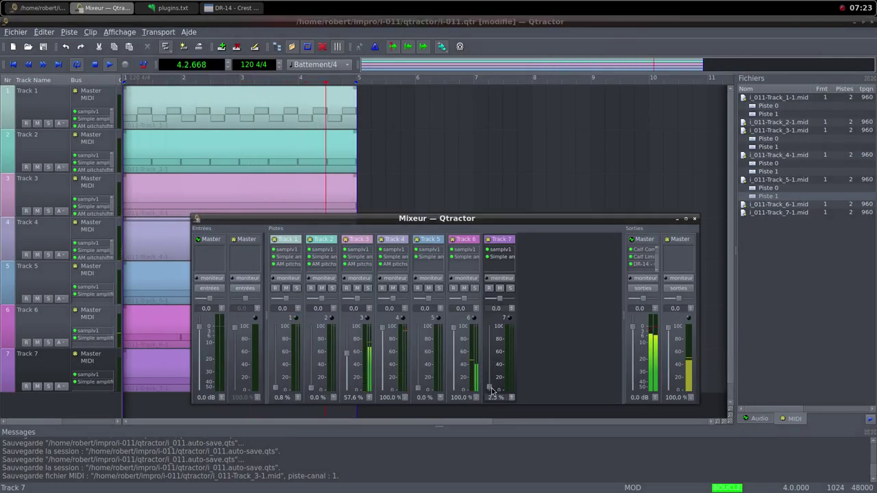
drag(490, 393, 491, 328)
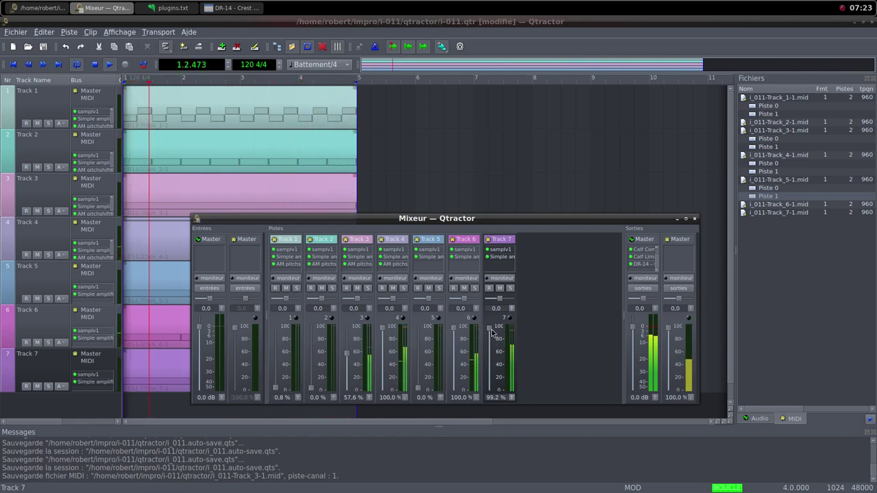
double_click(504, 257)
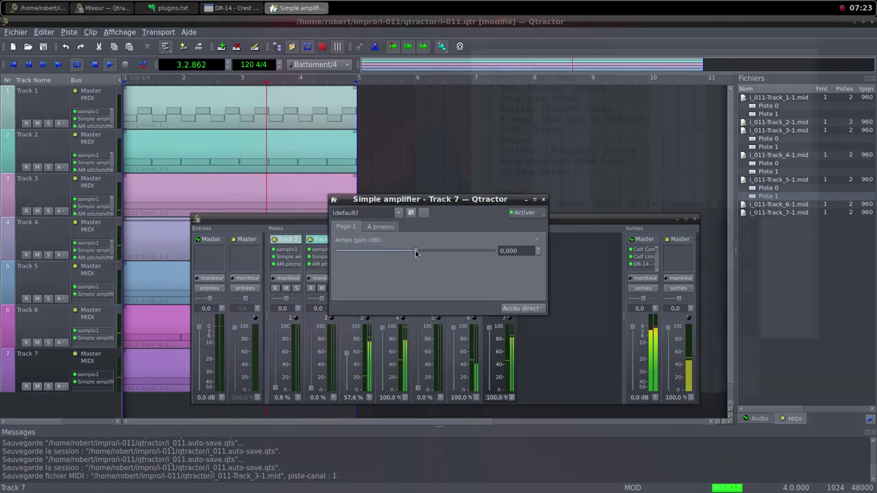
drag(415, 252, 421, 251)
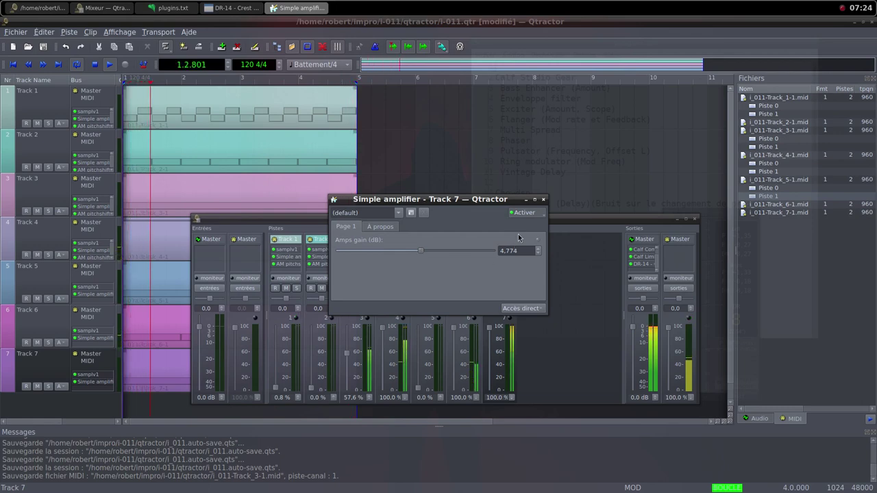
drag(422, 251, 420, 255)
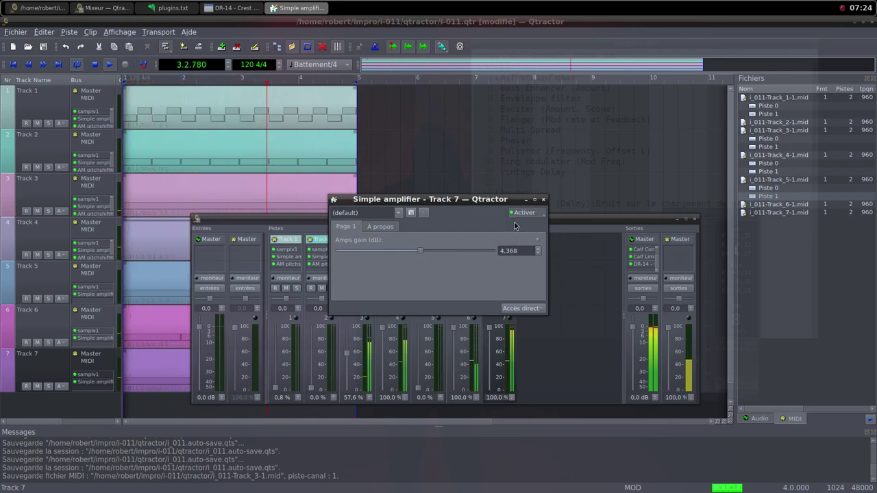
- Close Track 7's Simple amplifier window and raise Track 1's mixer volume to 100%
click(544, 200)
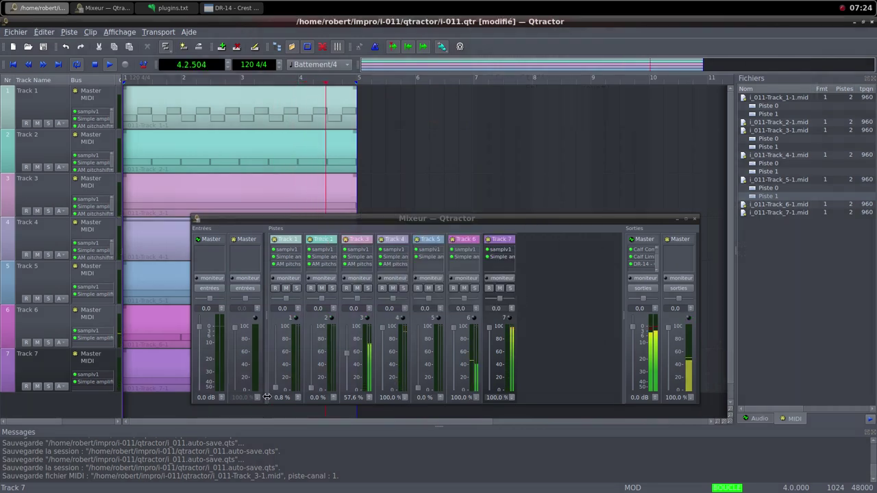
drag(275, 392, 272, 332)
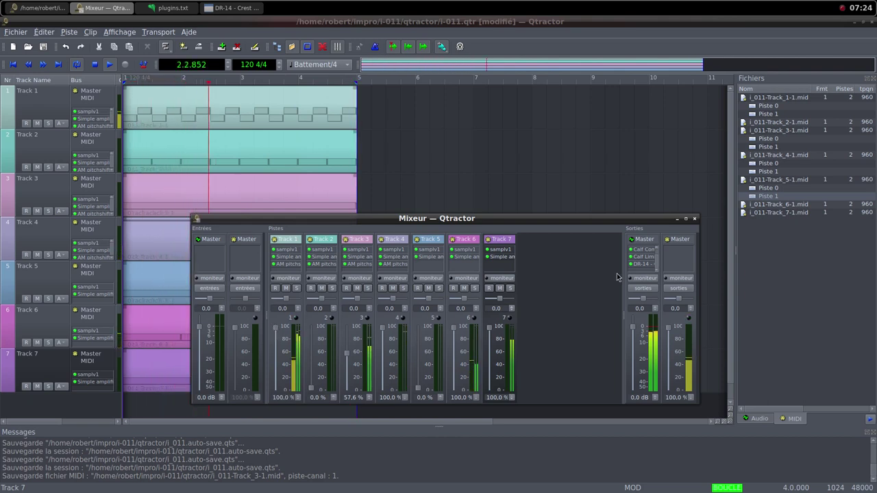
- Open the DR-14 meter on the master output, shift it slightly aside, and return to the mixer
double_click(642, 264)
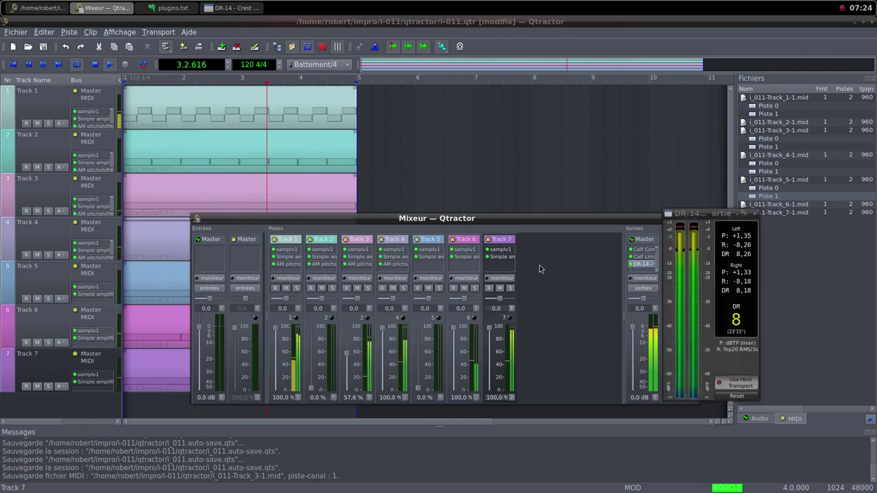
drag(690, 215, 706, 219)
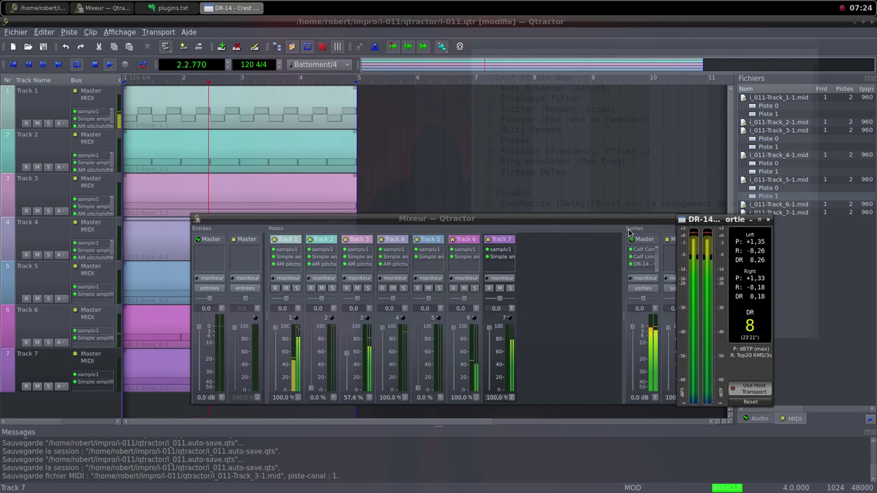
click(577, 248)
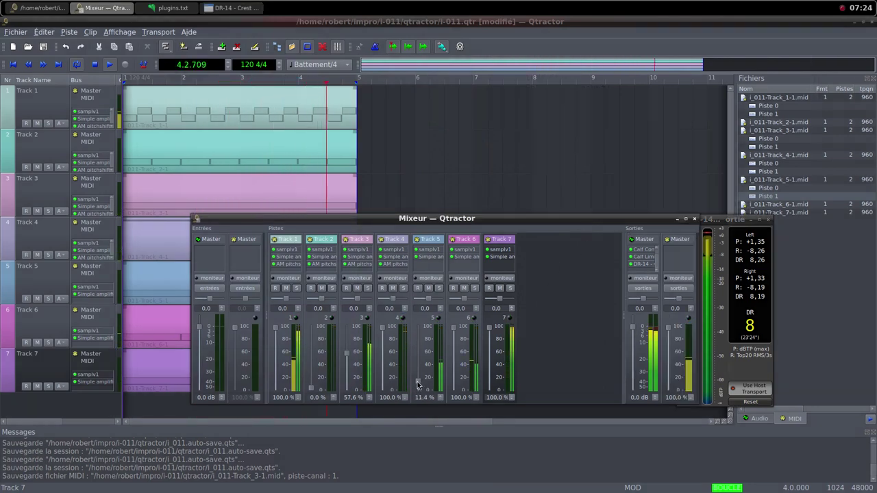
- Raise Track 5's mixer volume to 99.2% and Track 2's to 100%
drag(417, 388, 419, 334)
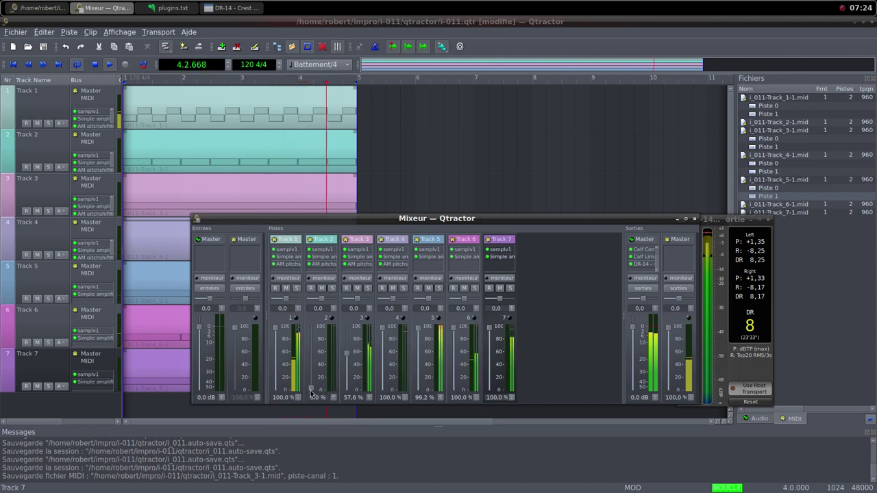
drag(310, 391, 322, 333)
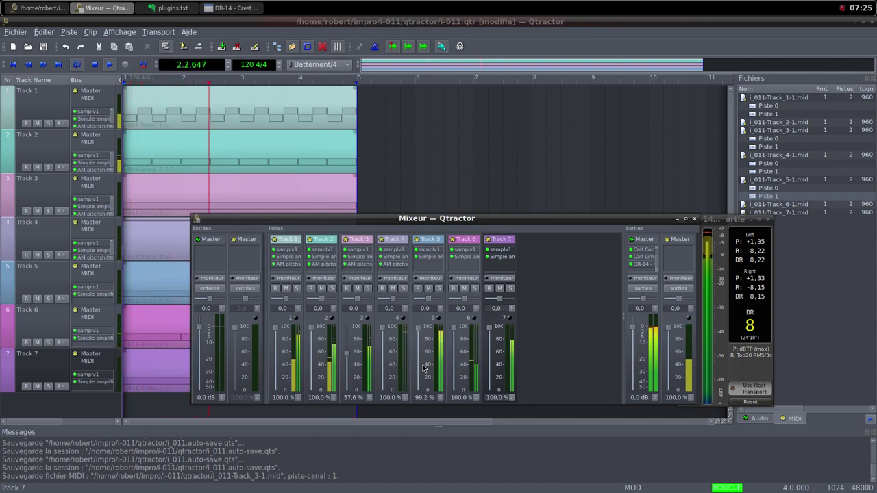
- Set the pitch shift of Track 2's AM pitchshifter to 0.581 and close the plugin window
double_click(322, 265)
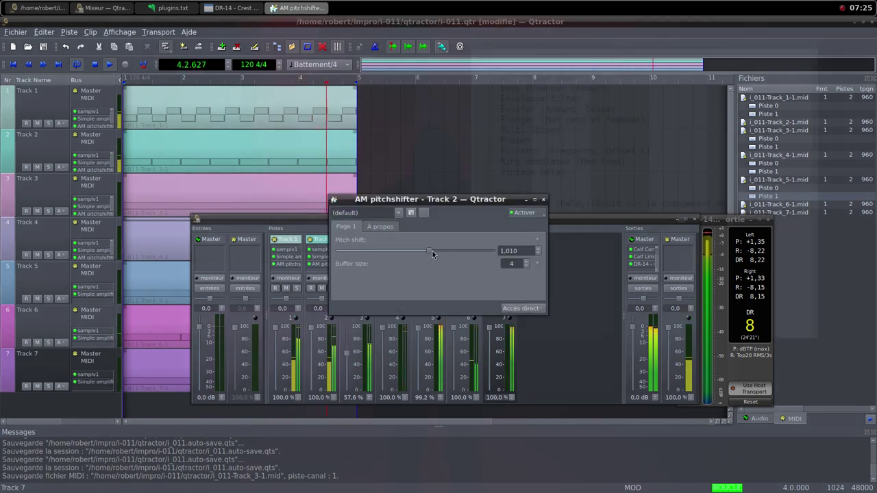
drag(432, 251, 409, 254)
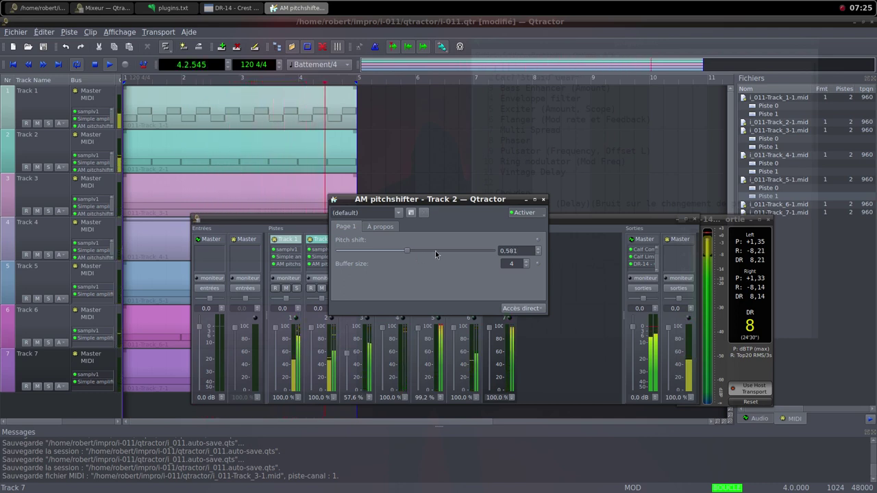
click(535, 200)
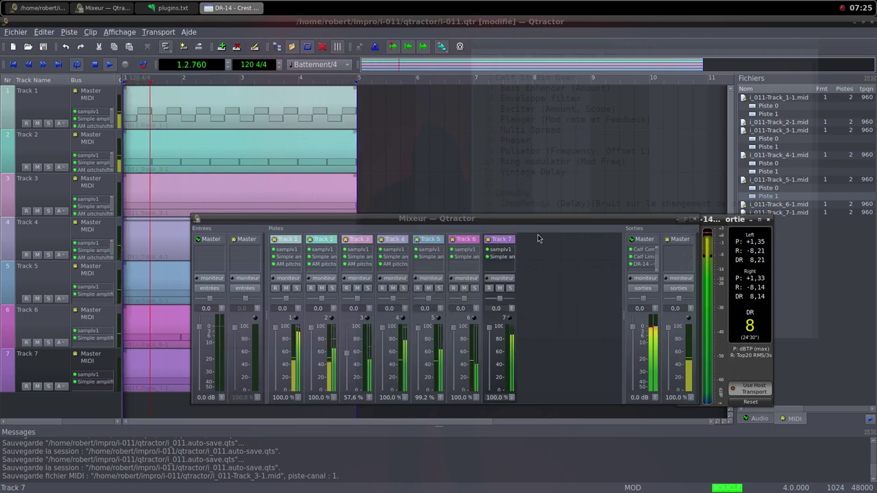
- Fade the mixer volumes of Tracks 3, 4, 5, 6 and 7, followed by Track 2, down to 0%
click(348, 355)
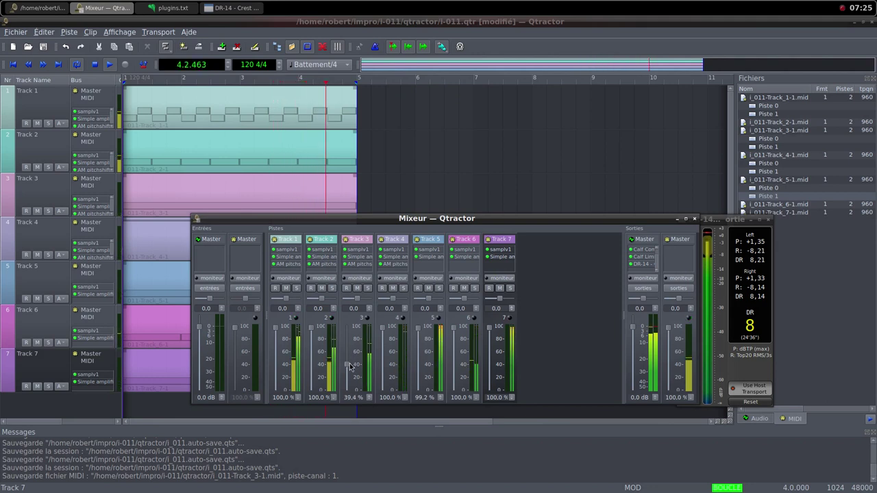
drag(348, 370, 348, 381)
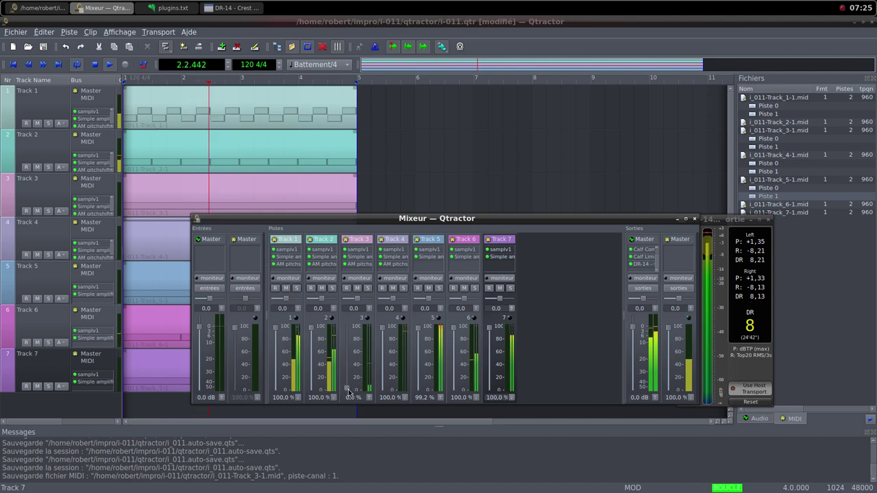
click(383, 335)
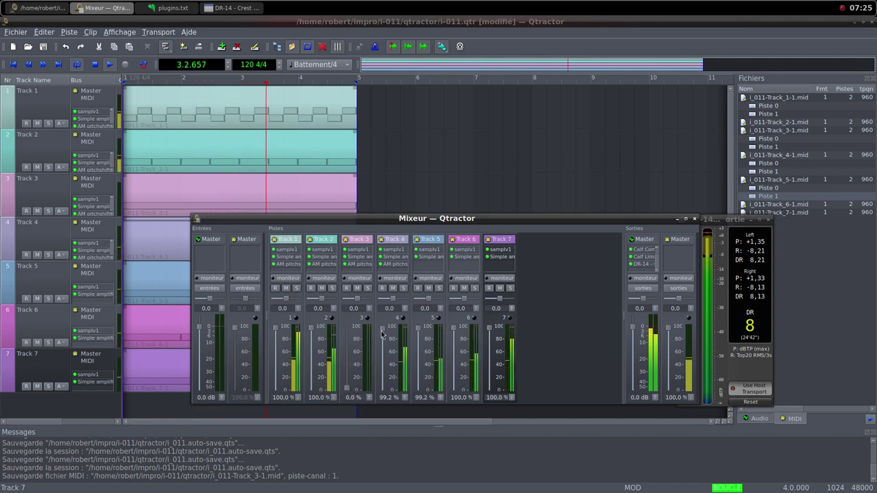
drag(382, 334, 385, 403)
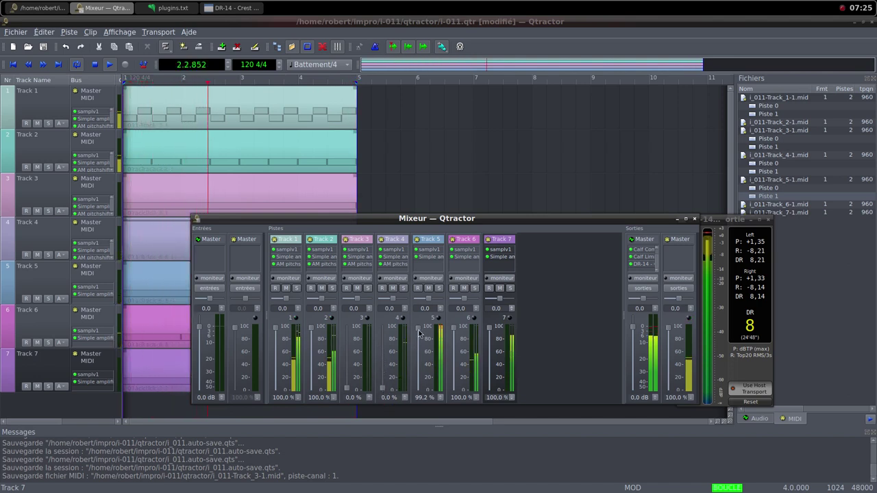
drag(418, 328, 421, 404)
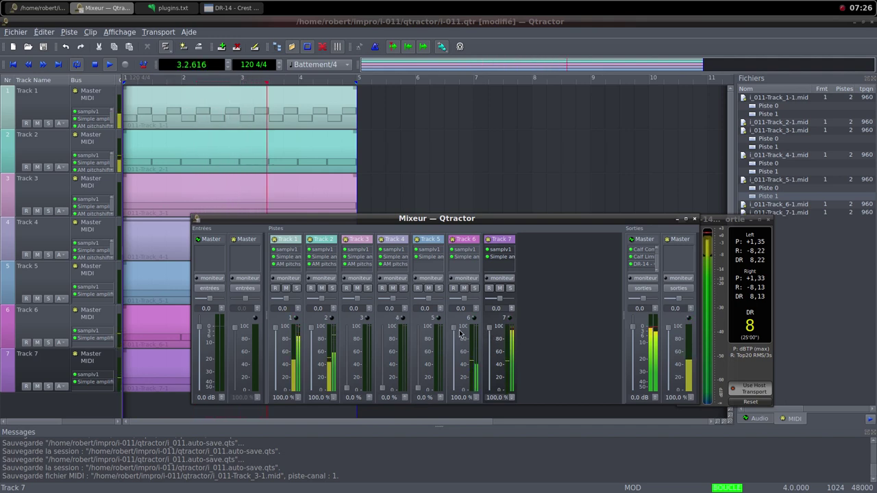
drag(455, 332, 462, 395)
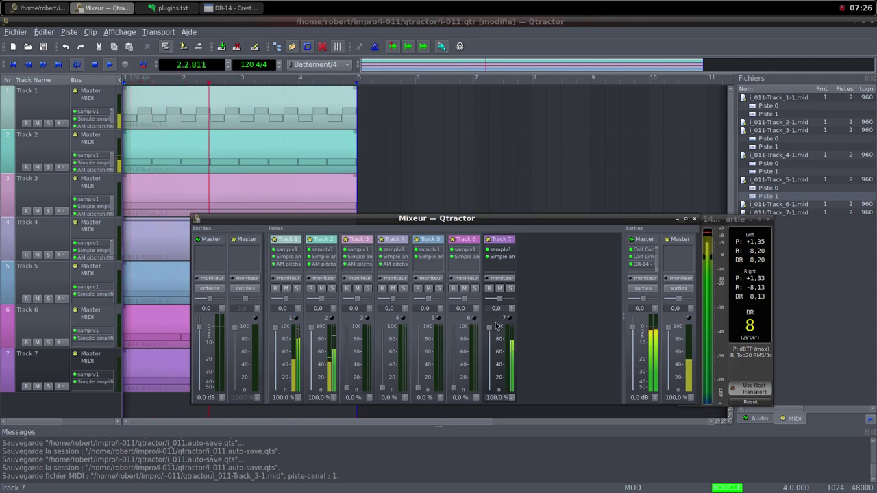
drag(496, 326, 500, 392)
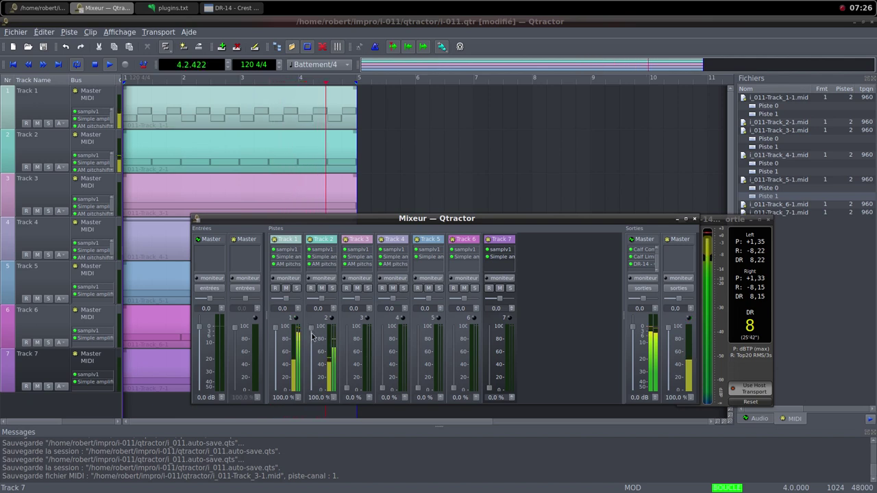
drag(314, 354, 315, 391)
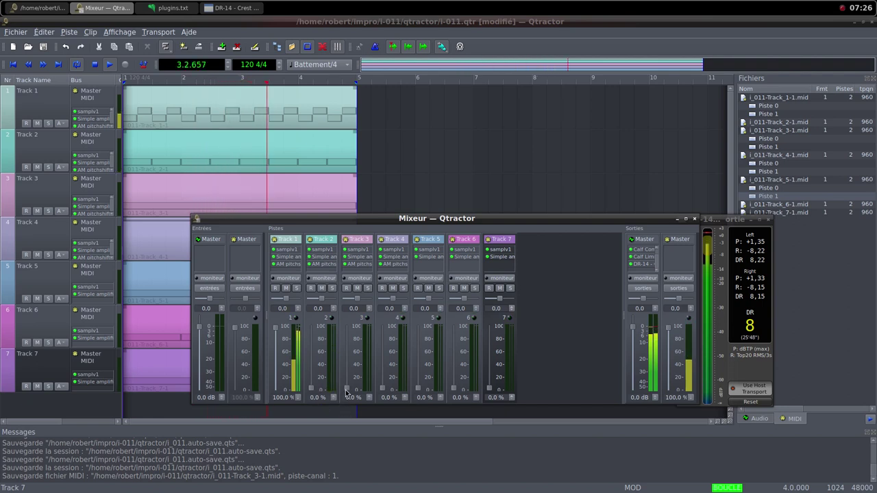
- Bring the mixer volumes of Tracks 3, 4, 5, 6 and 7, followed by Track 2, up to 100% one by one
drag(347, 390, 348, 333)
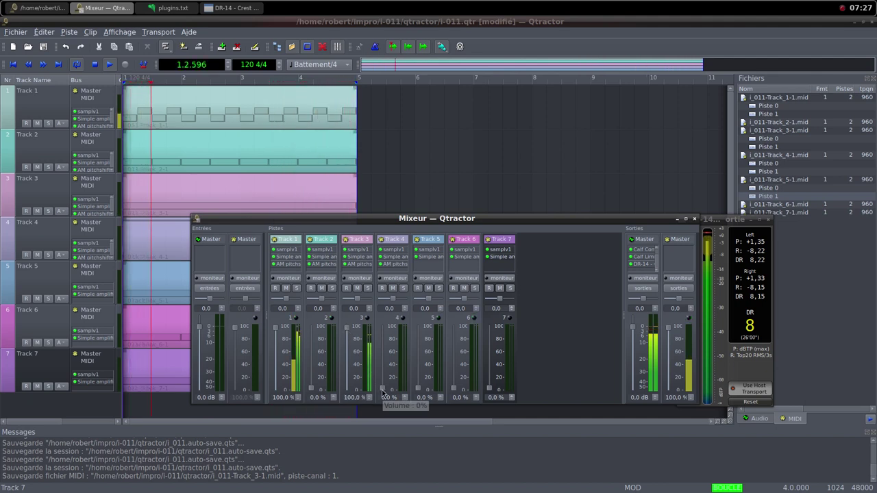
drag(382, 390, 378, 330)
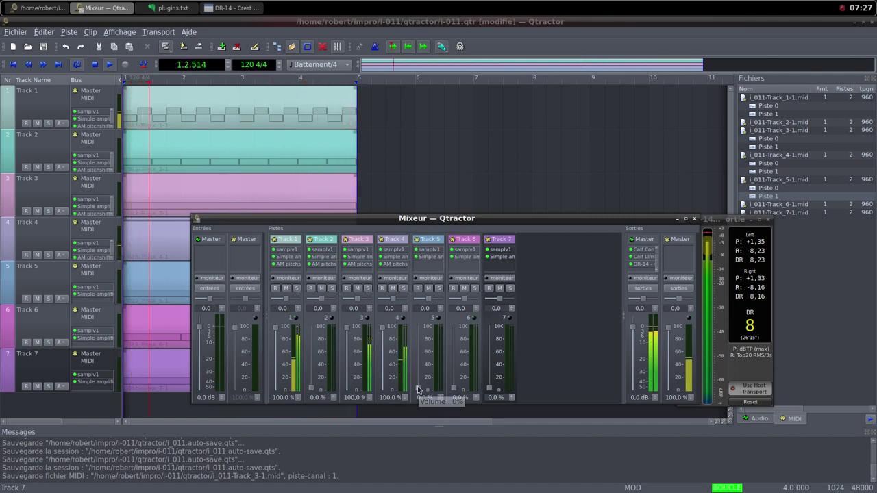
drag(418, 389, 417, 326)
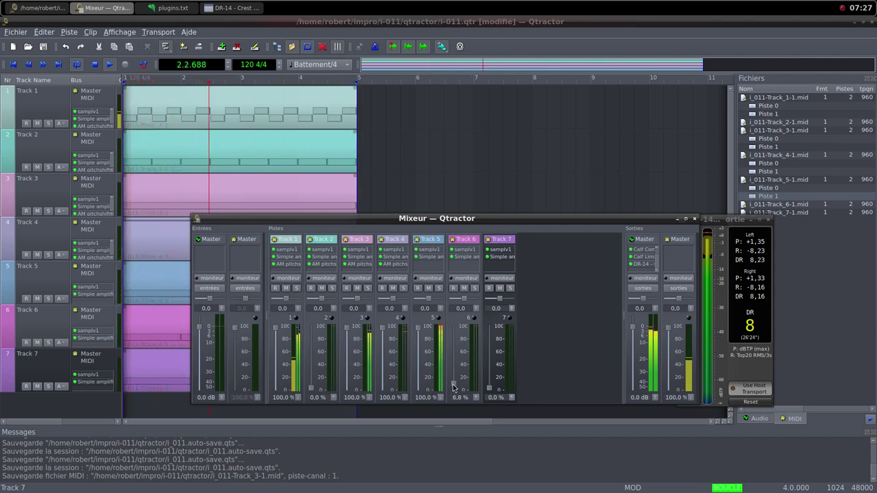
drag(452, 388, 452, 377)
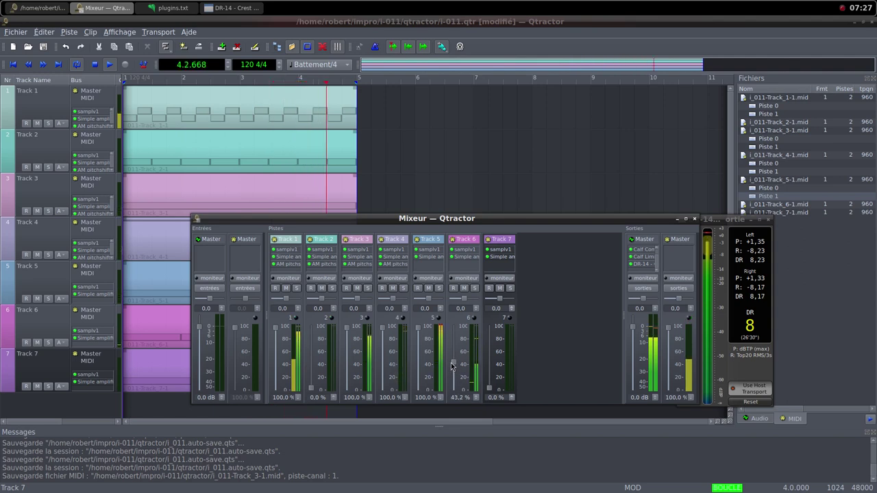
drag(452, 361, 450, 339)
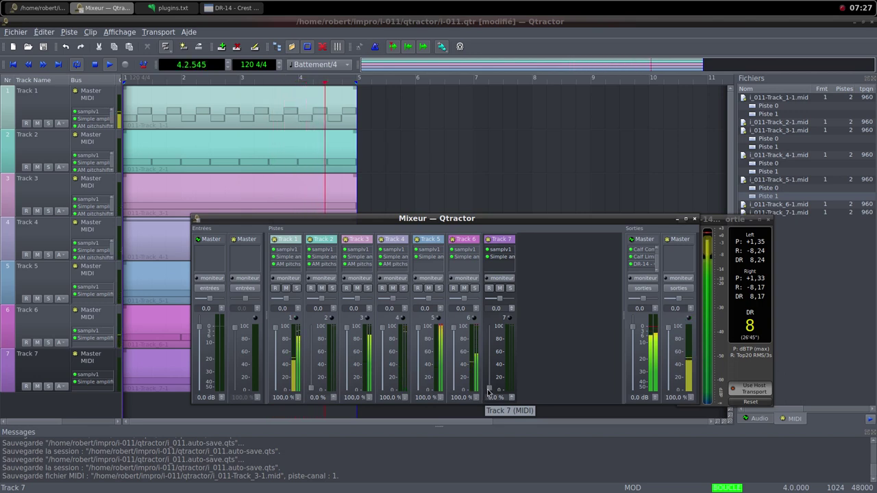
drag(490, 393, 480, 338)
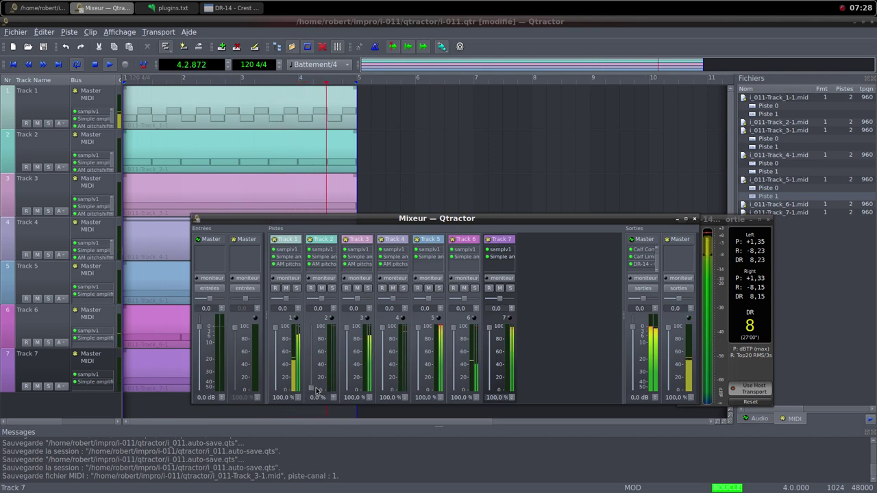
mouse_move(317, 390)
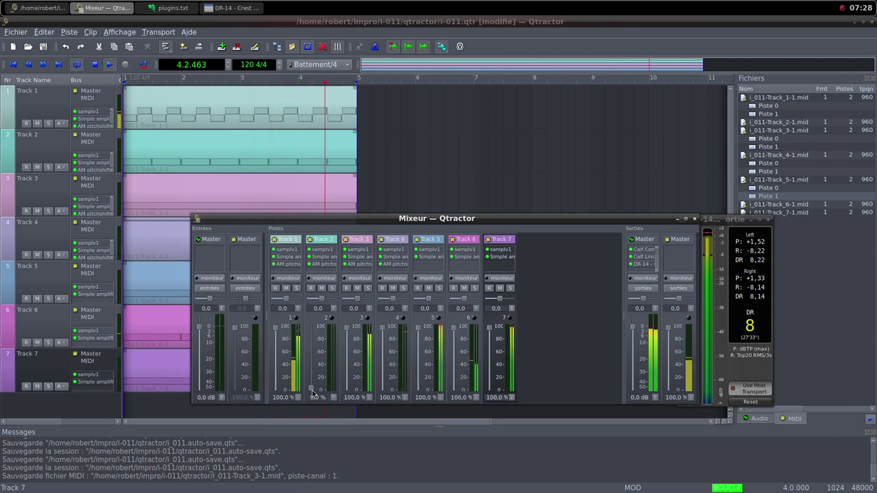
drag(312, 390, 312, 332)
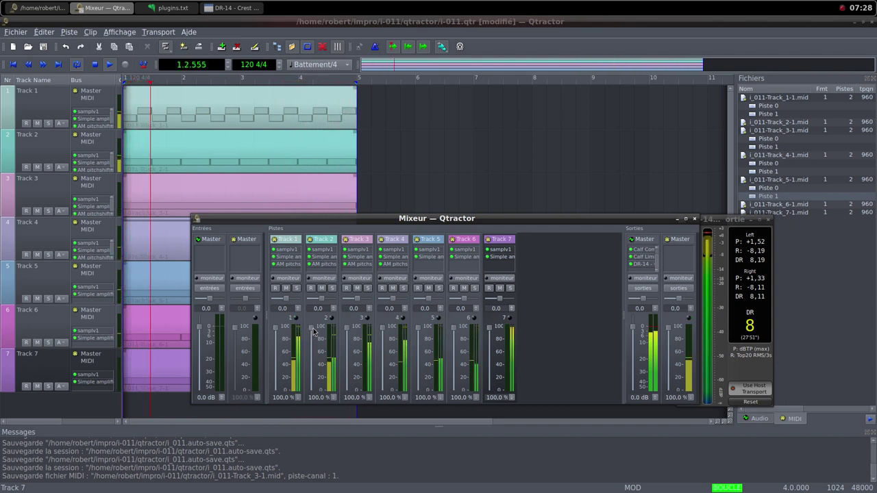
- Check the DR-14 meter and gradually fade the master audio output's gain down to its minimum
click(712, 220)
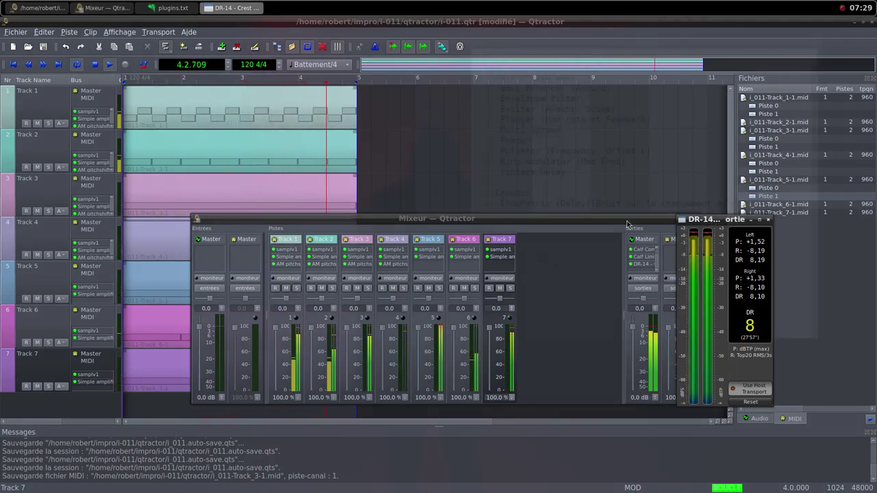
click(599, 218)
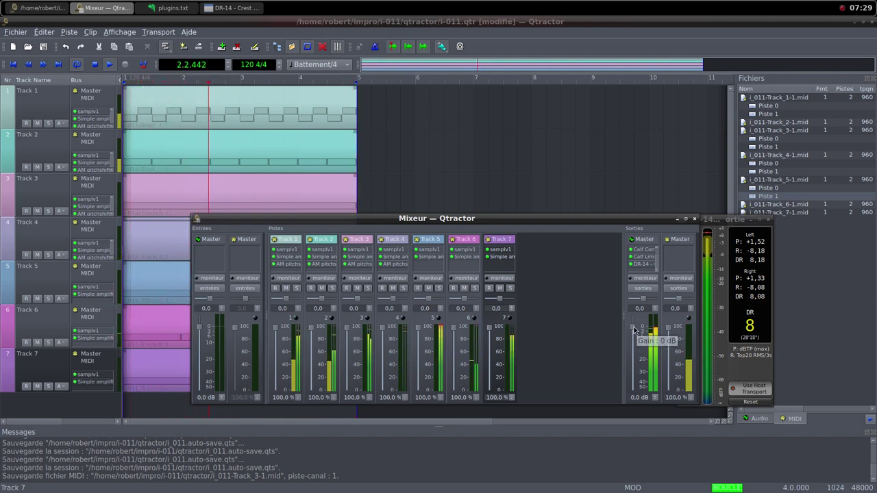
scroll(634, 331, down, 1)
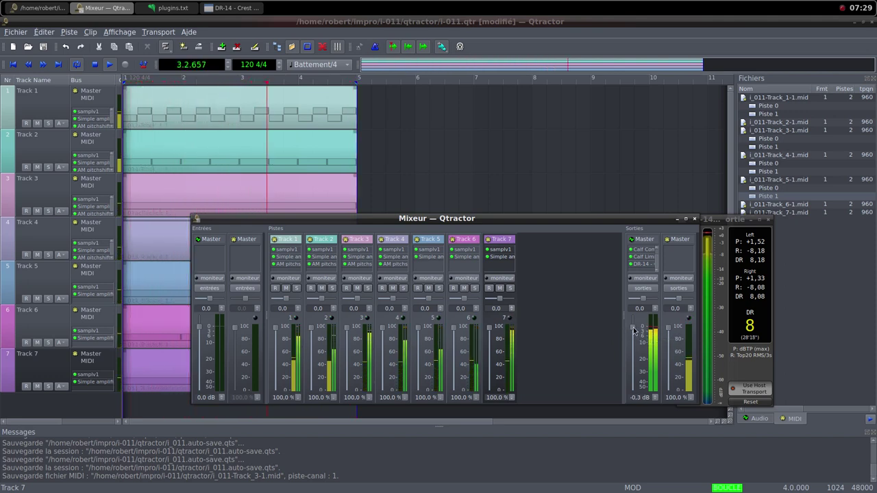
drag(634, 331, 633, 346)
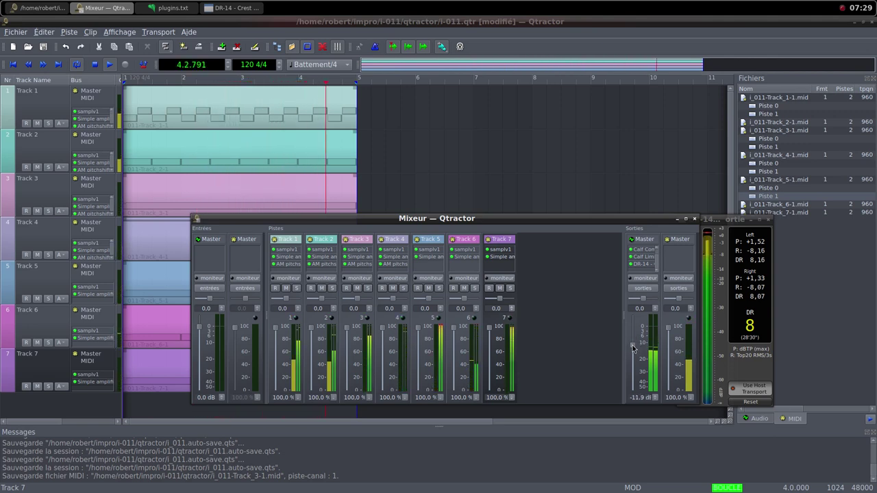
drag(633, 349, 633, 390)
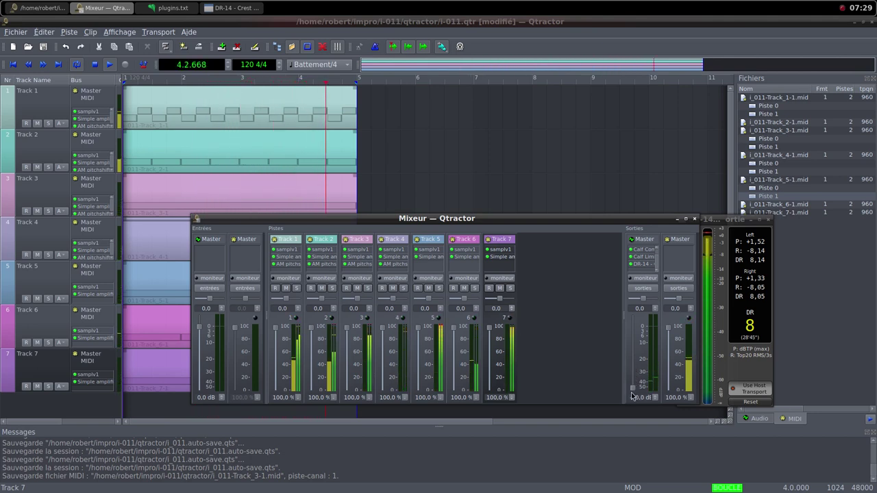